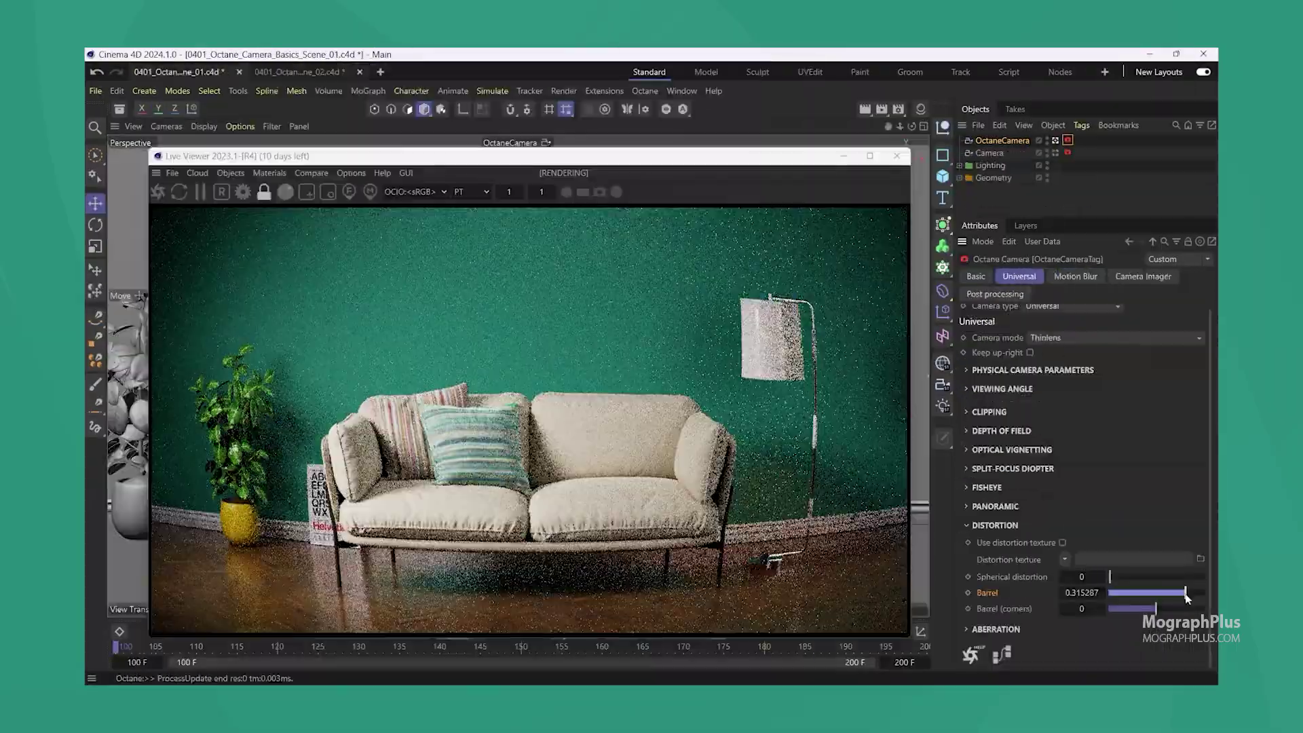
Step: Open the 0211_Interior_Lighting.c4d classroom scene in the four-view layout
left_click_drag(1113, 594, 1121, 595)
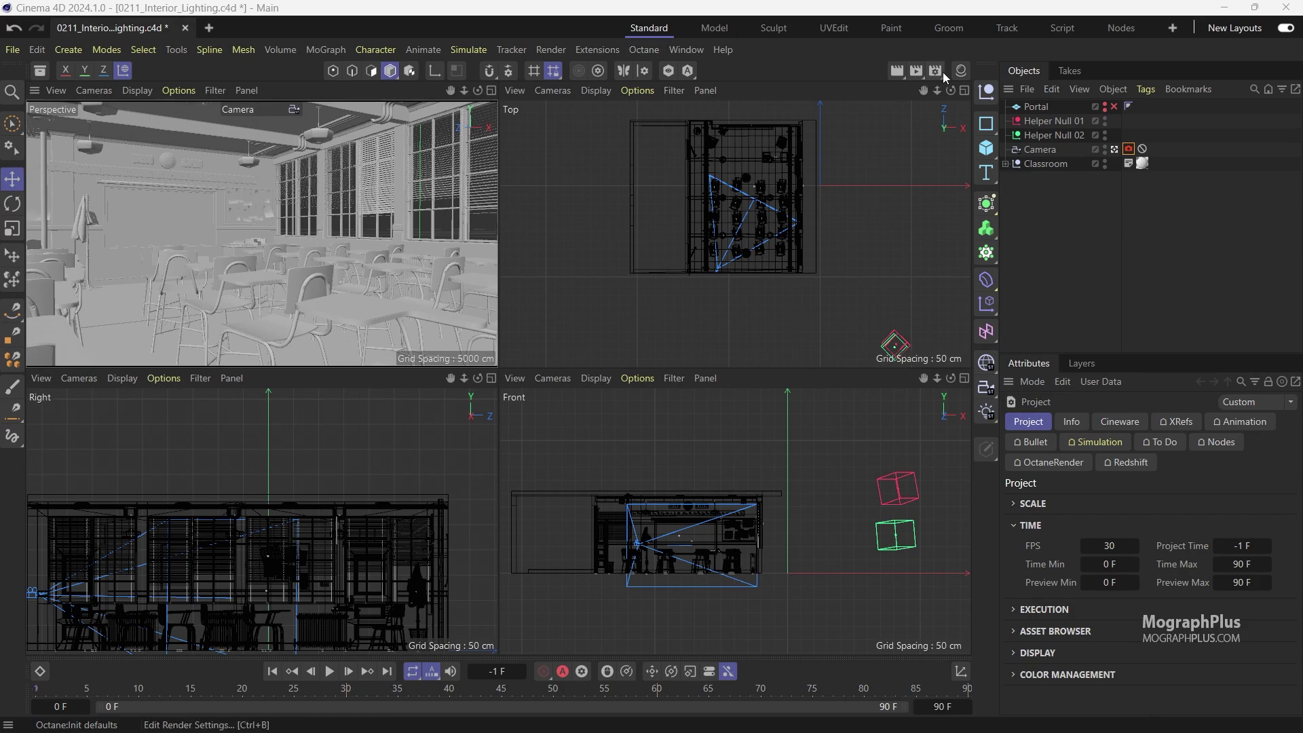
Step: Inspect the Standard surface material in the Material Manager, then hide the materials panel
left_click(961, 74)
left_click(775, 135)
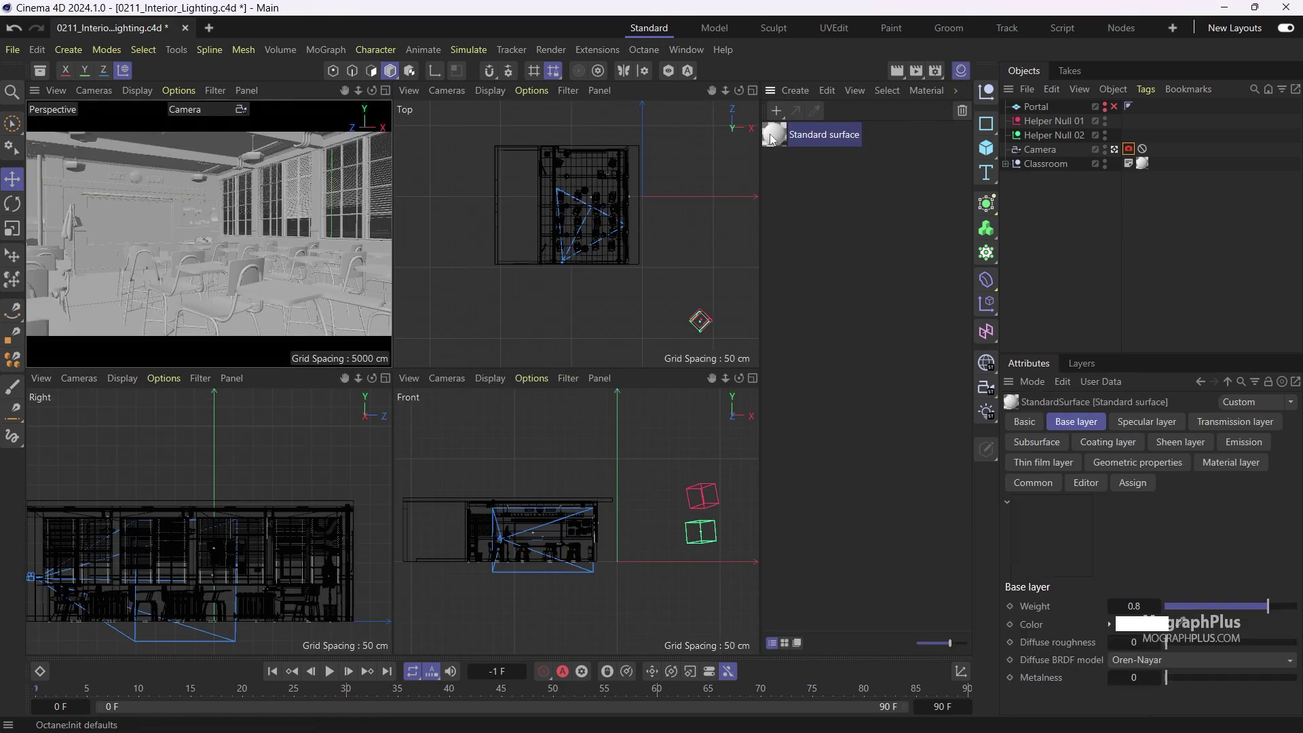
double_click(779, 136)
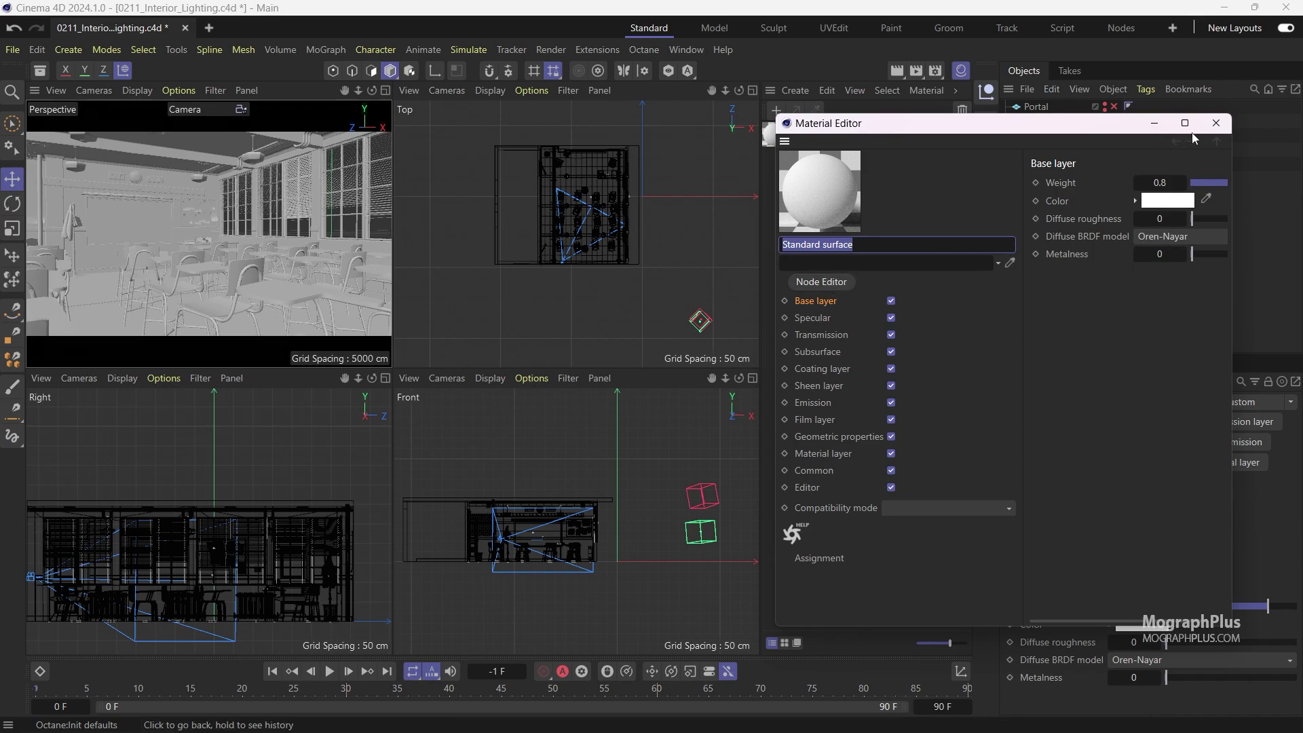
left_click(1215, 124)
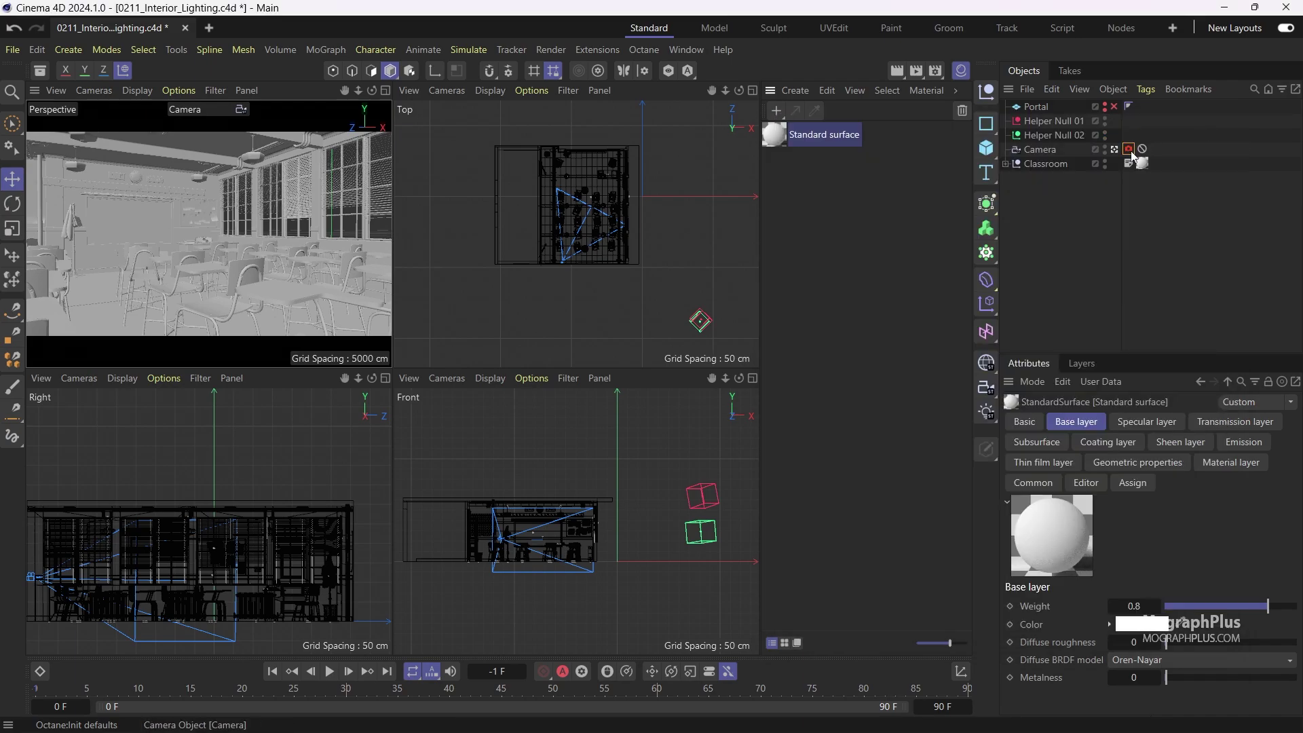
left_click(964, 69)
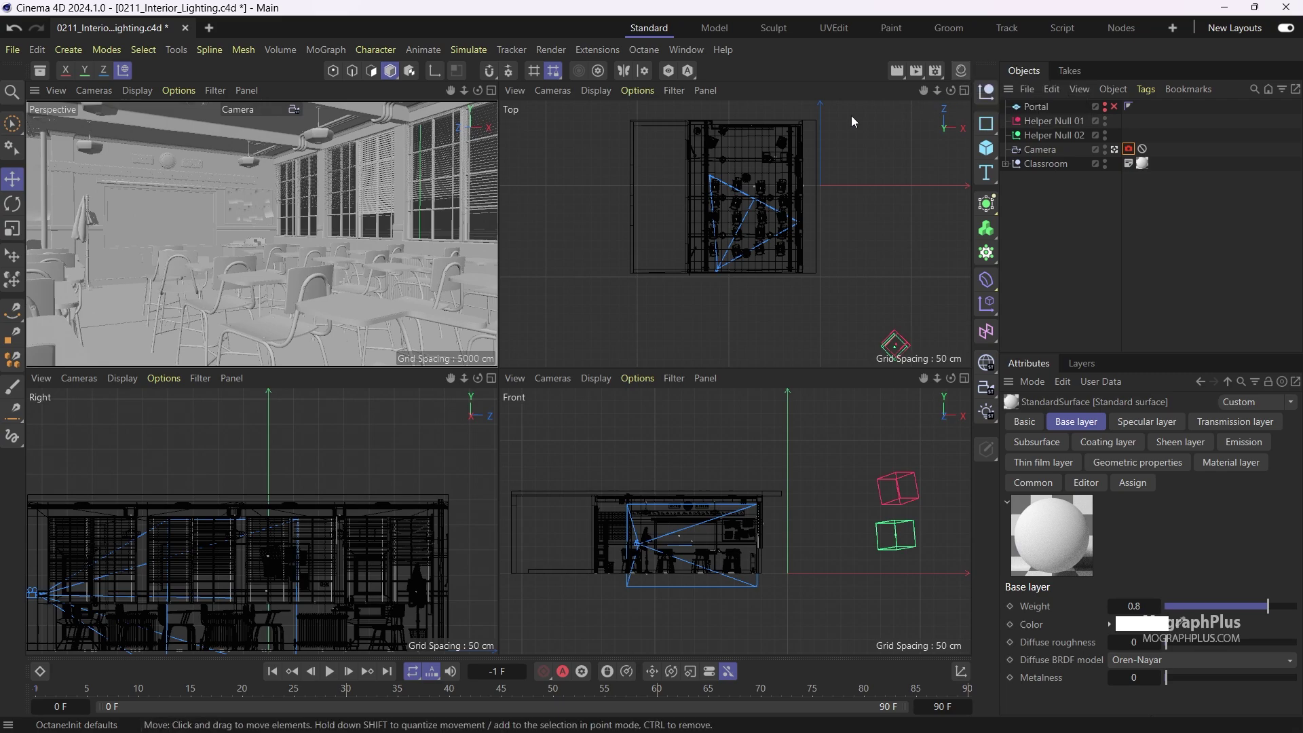
Step: Start an Octane Live Viewer render of the classroom through the camera
left_click(645, 49)
left_click(669, 94)
left_click(306, 301)
Step: Enlarge the Live Viewer and change its 0.9 viewer value to 1
left_click_drag(274, 256, 199, 104)
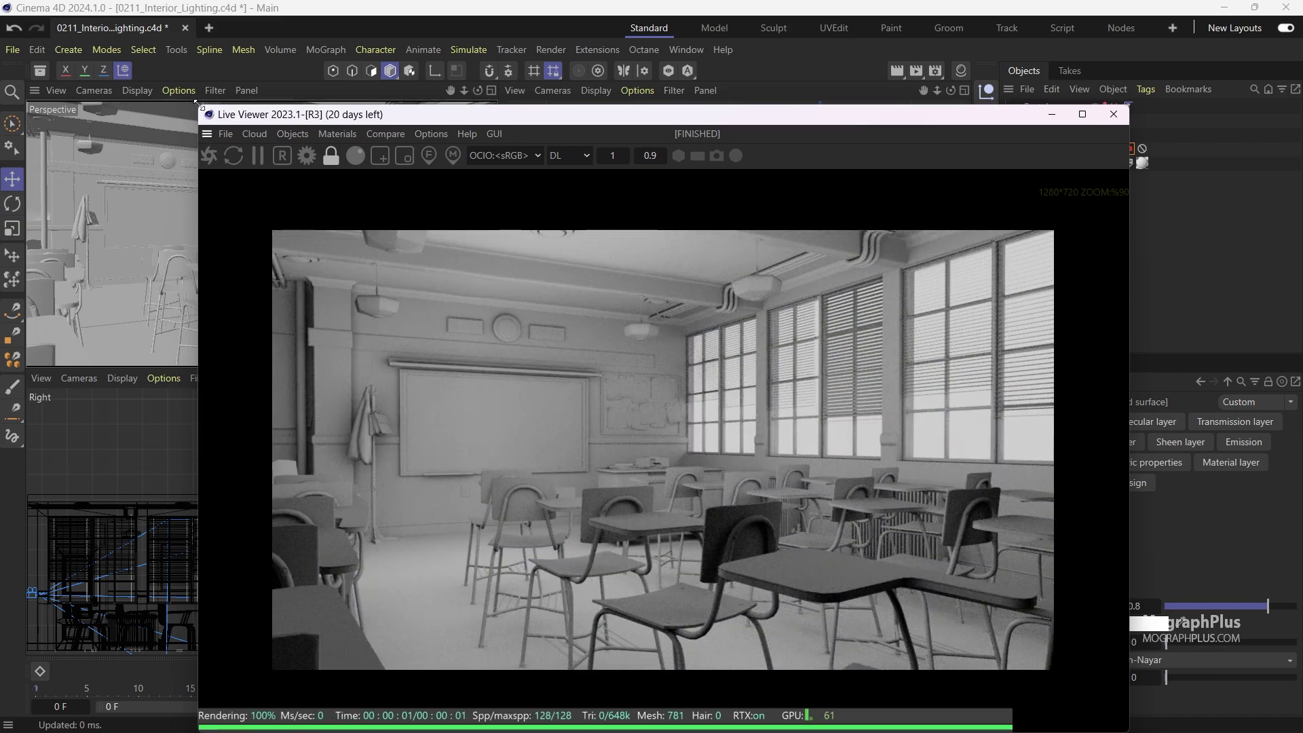
left_click_drag(447, 121, 410, 91)
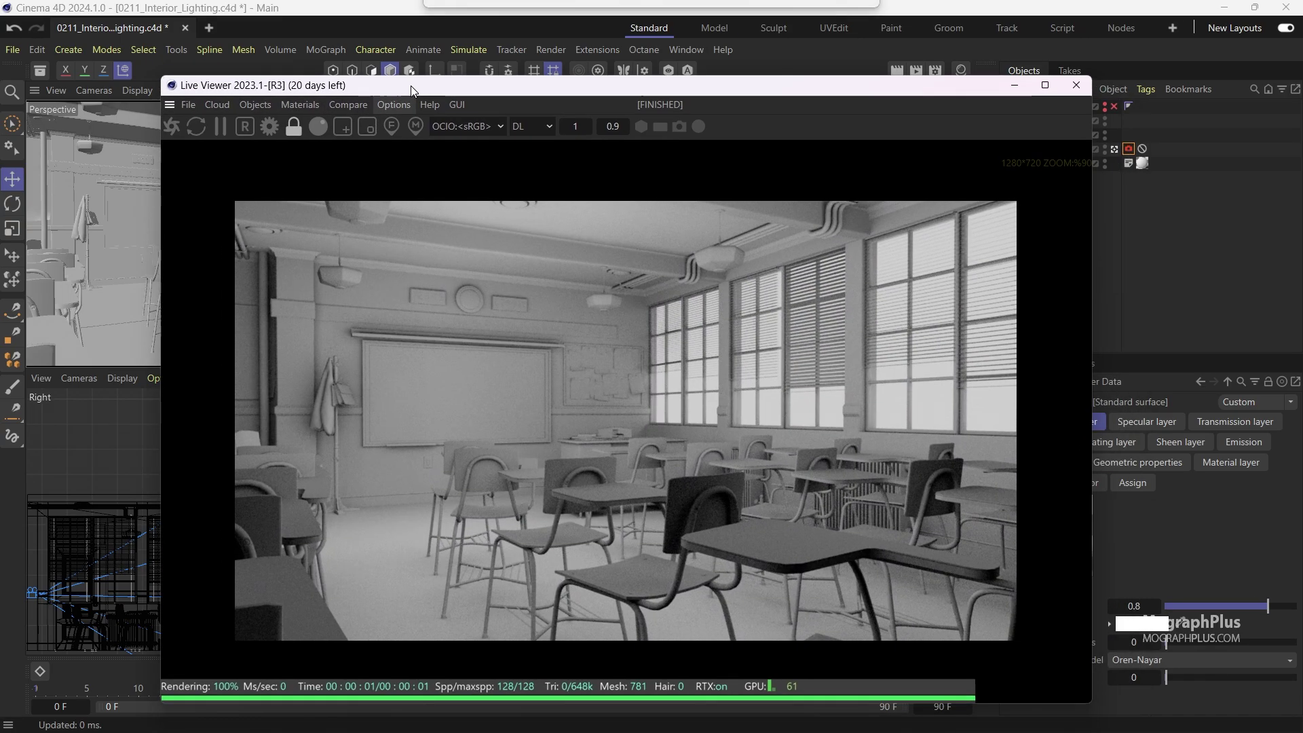
left_click(270, 126)
left_click(612, 126)
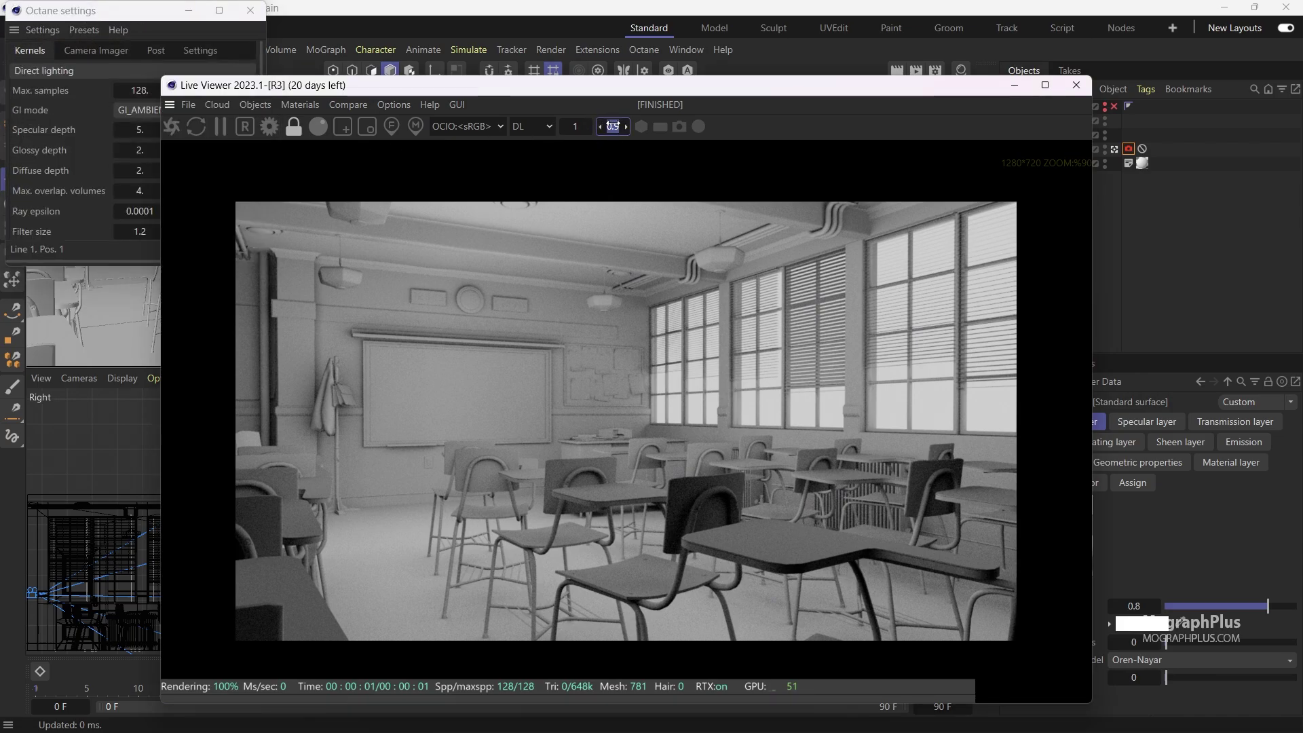
type("1")
key("Return")
Step: Set Octane's default environment colour to black and restart the live render
left_click_drag(588, 87, 807, 62)
left_click_drag(269, 266, 635, 429)
left_click(199, 53)
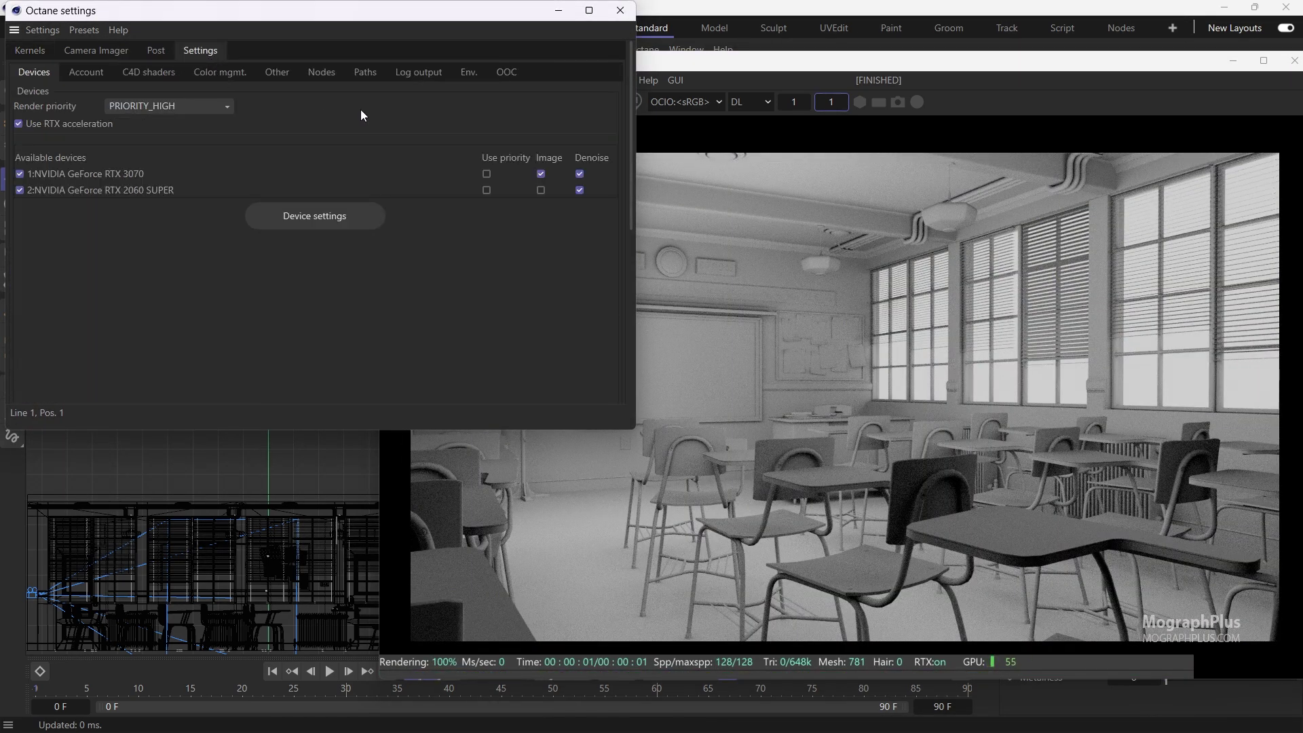
left_click(469, 73)
left_click(141, 119)
left_click(15, 310)
left_click(282, 140)
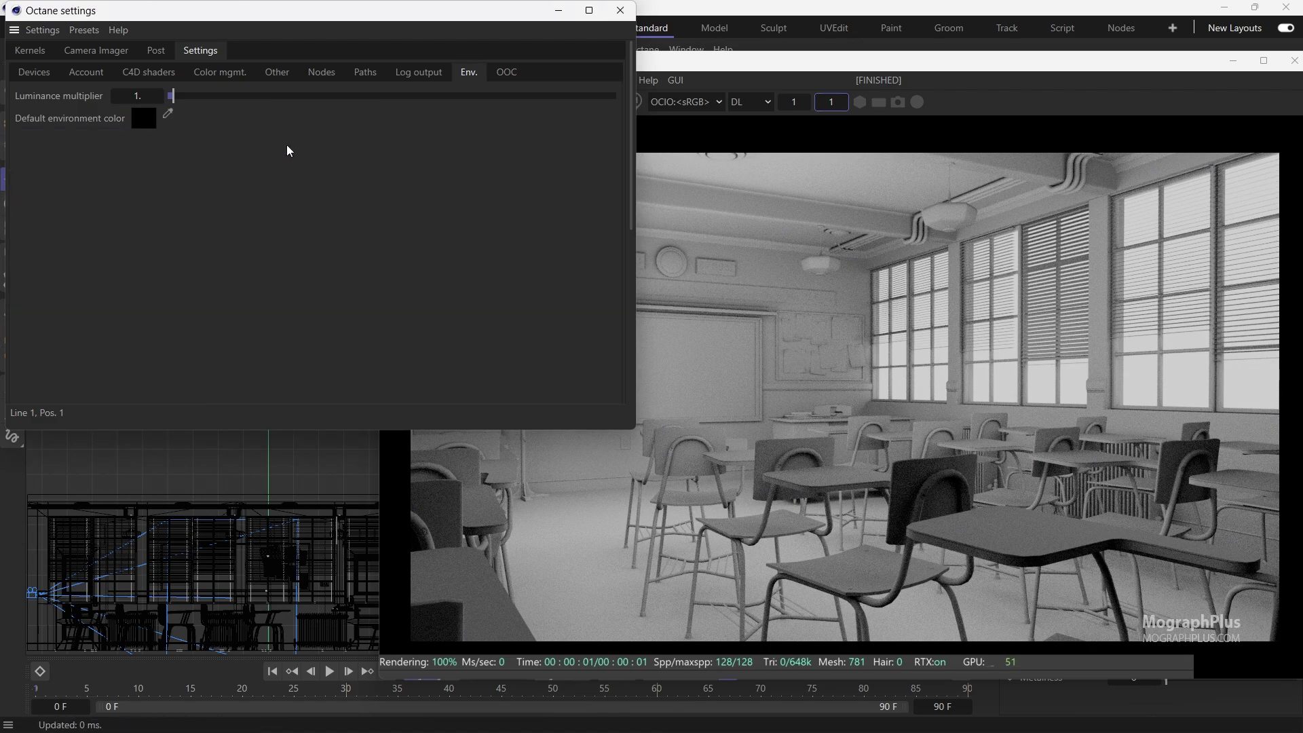
left_click(717, 63)
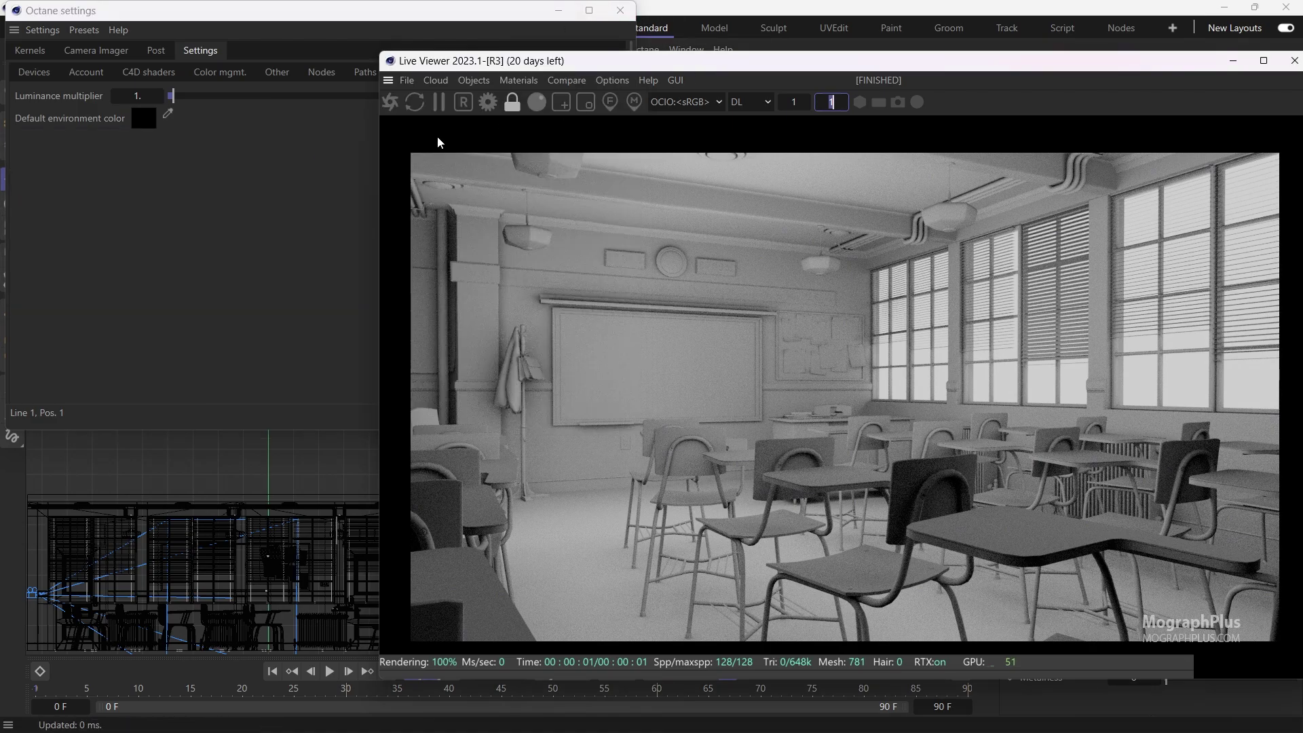
left_click(392, 103)
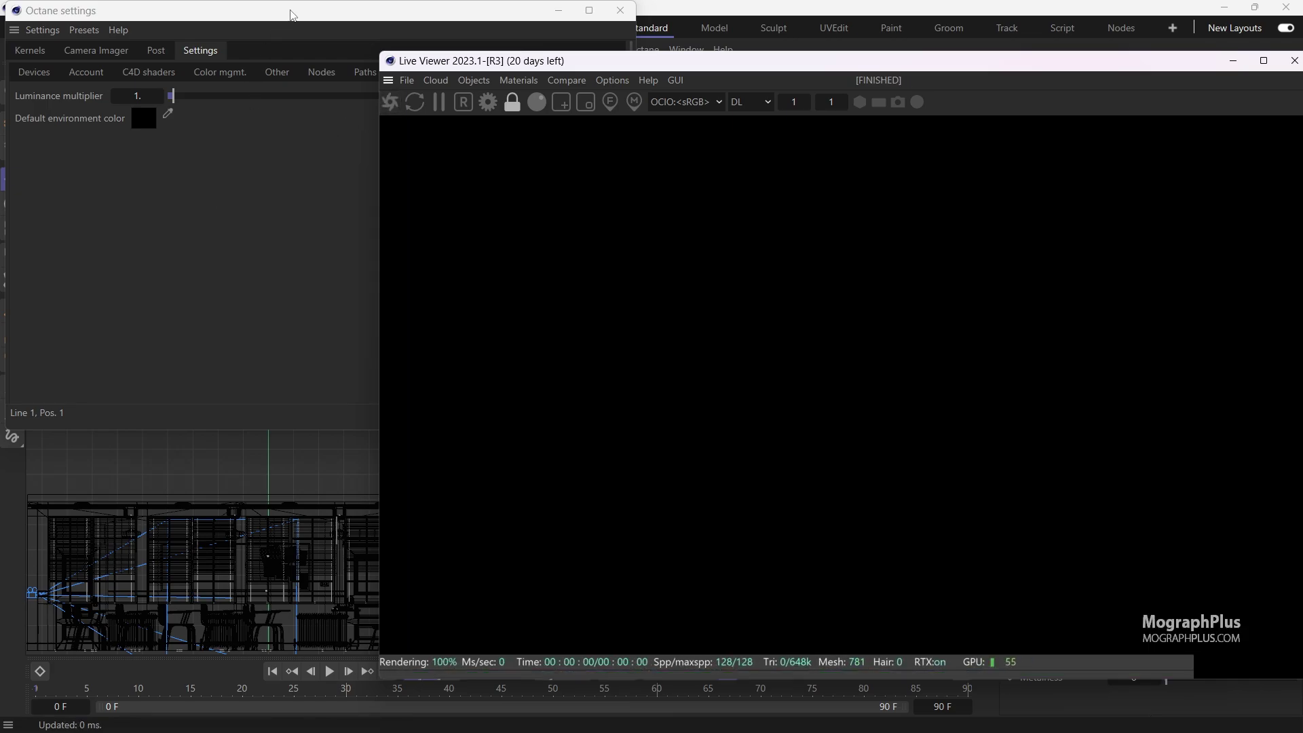
Step: Close the render settings and add an Octane Texture Environment to the scene
left_click(292, 10)
left_click(621, 11)
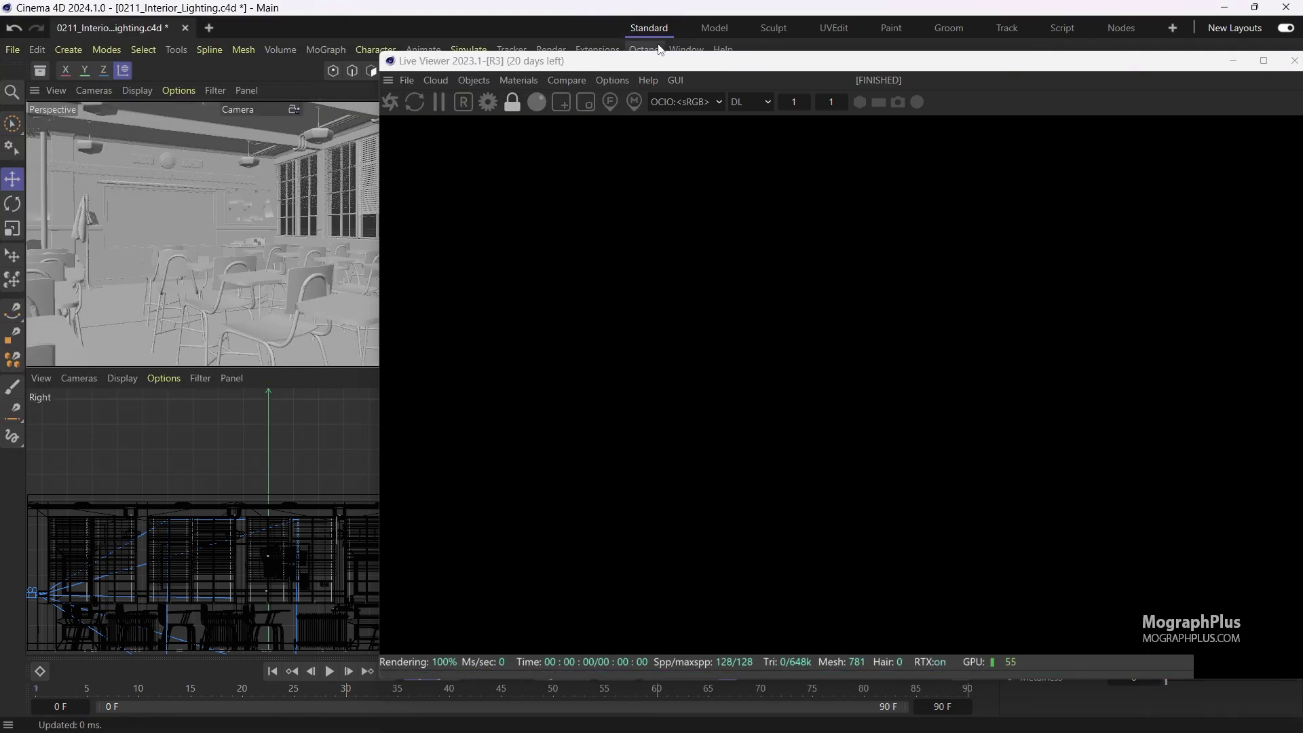
left_click_drag(652, 63, 441, 62)
left_click(259, 83)
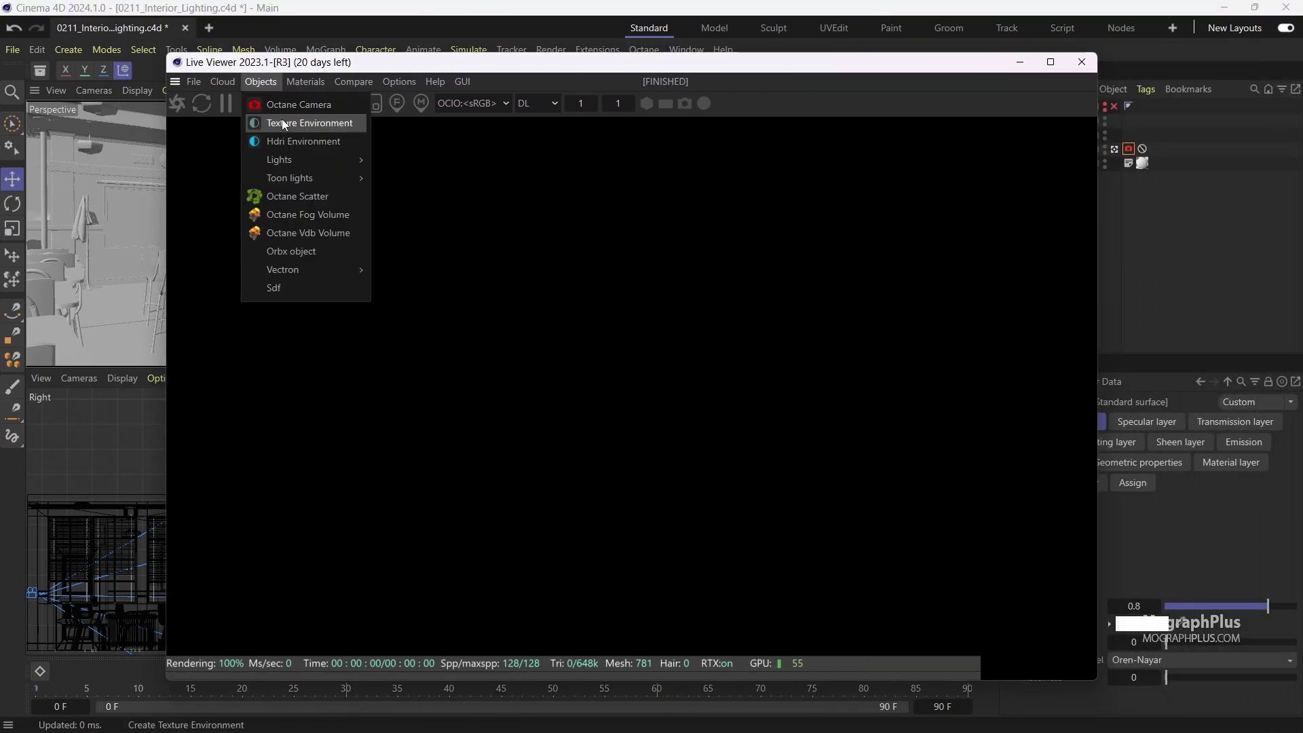
left_click(299, 129)
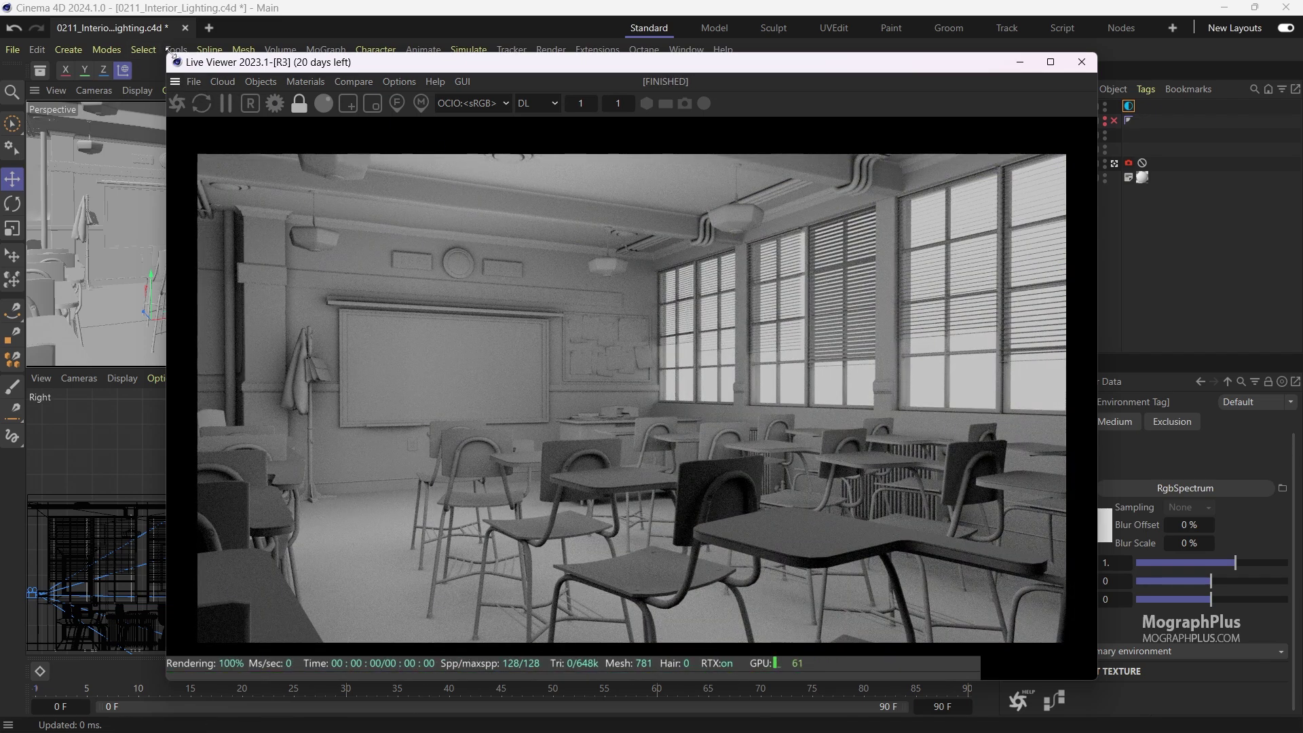
left_click_drag(168, 49, 206, 117)
left_click_drag(549, 133, 561, 110)
Step: Set the render kernel to Path tracing with Max. samples of 1000
left_click(323, 147)
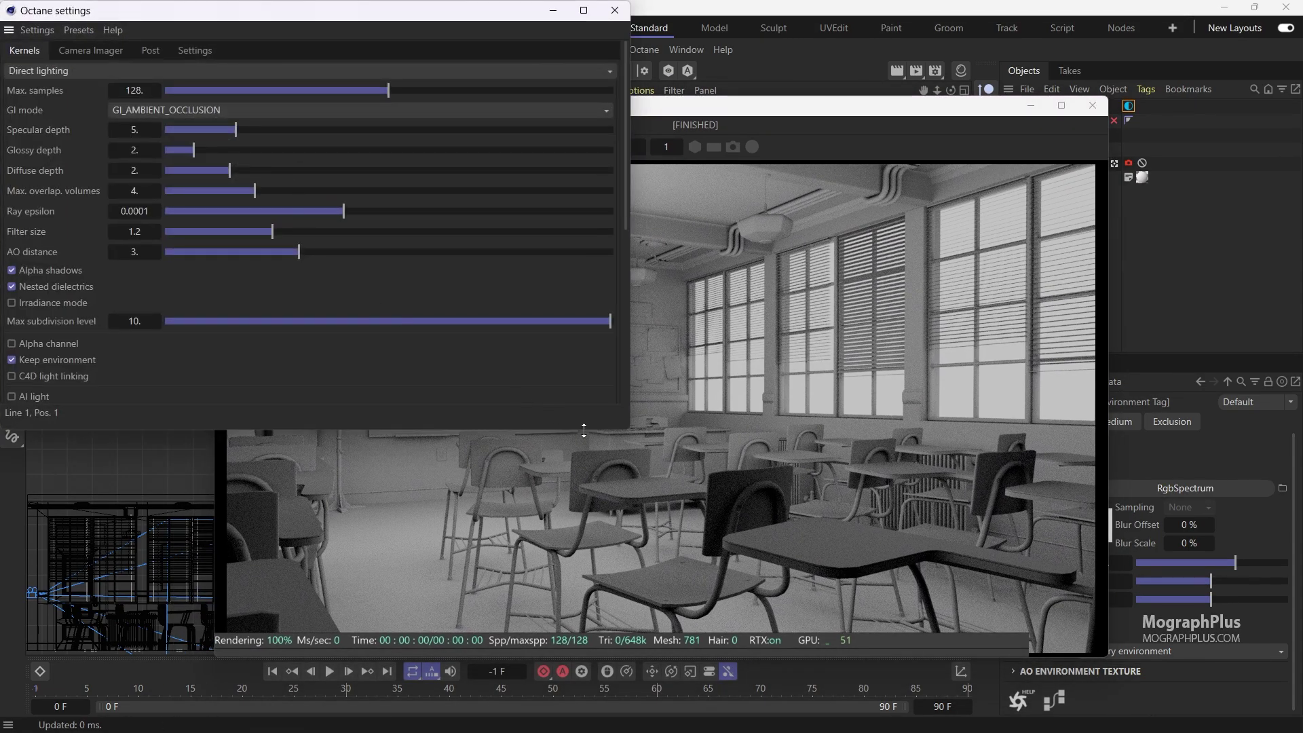
left_click_drag(627, 429, 409, 429)
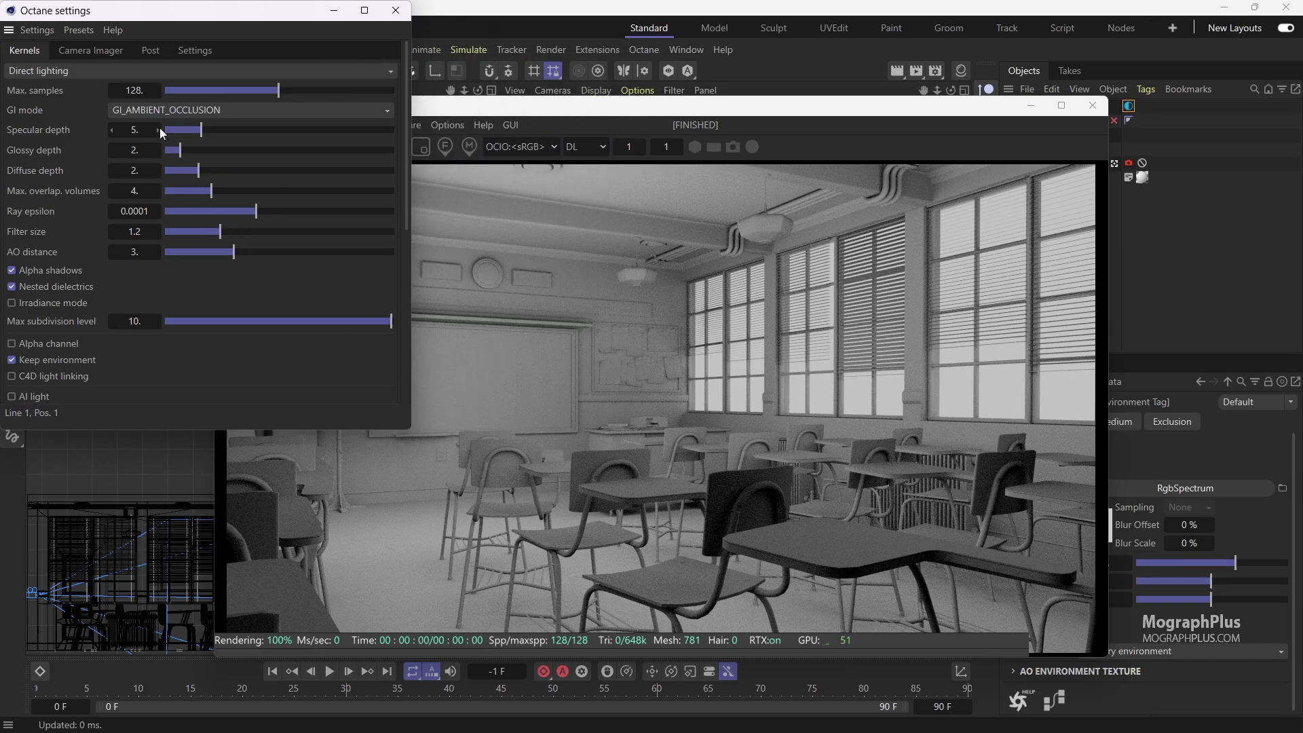
left_click(106, 75)
left_click(91, 125)
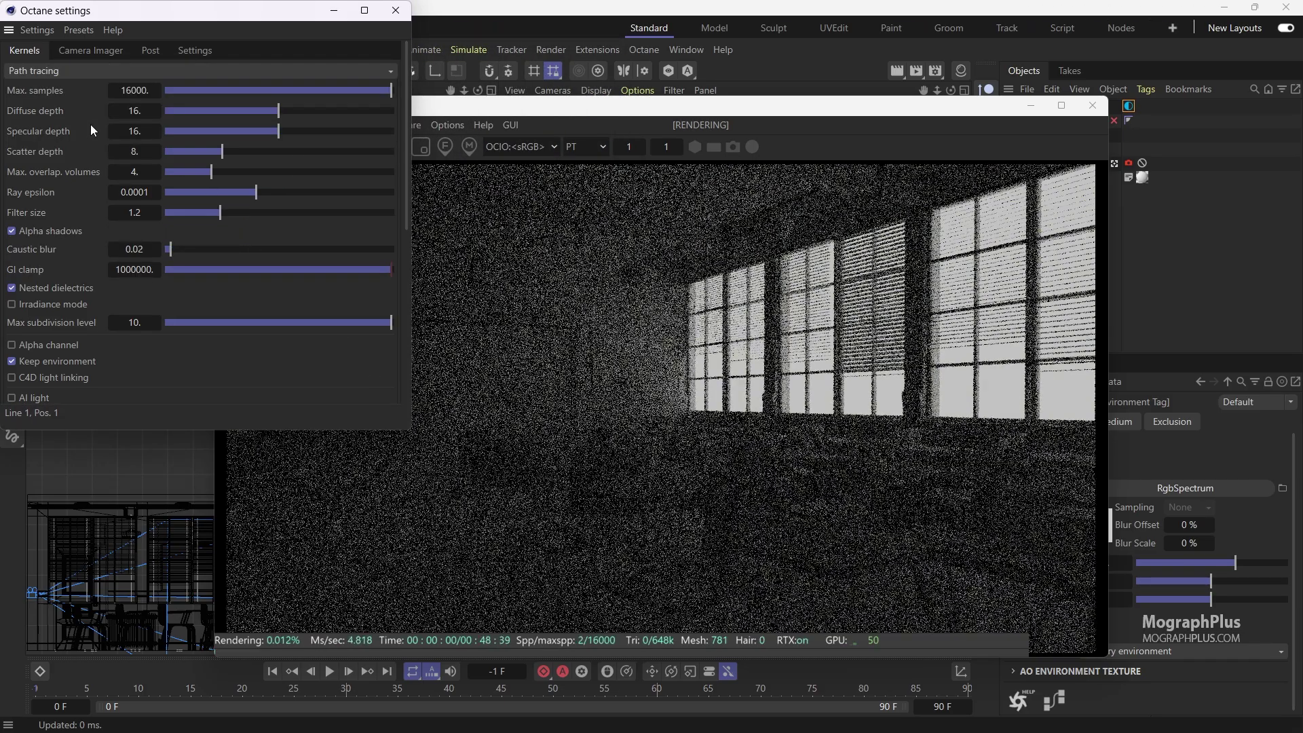
double_click(134, 91)
type("1000")
key("Return")
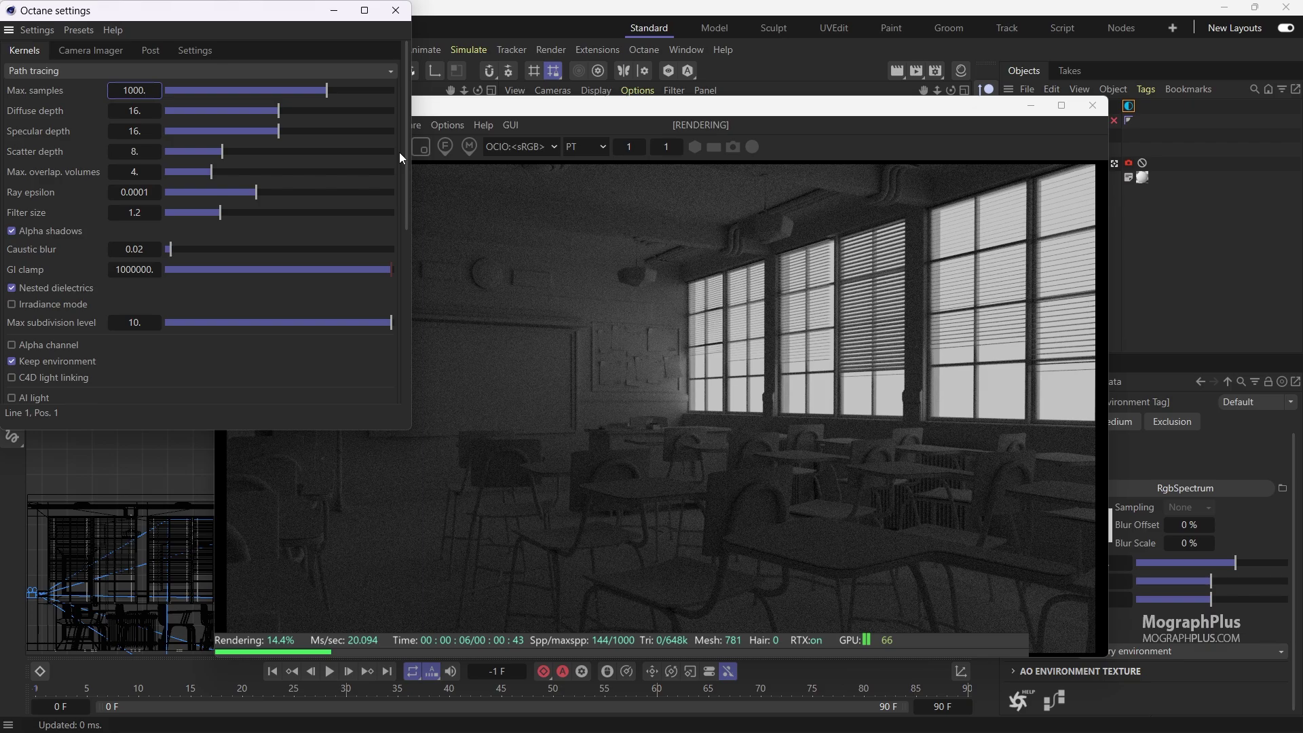
Step: Set the Environment Tag's Power from 1 to 6 for a brighter classroom render
left_click(395, 10)
left_click_drag(623, 101, 483, 93)
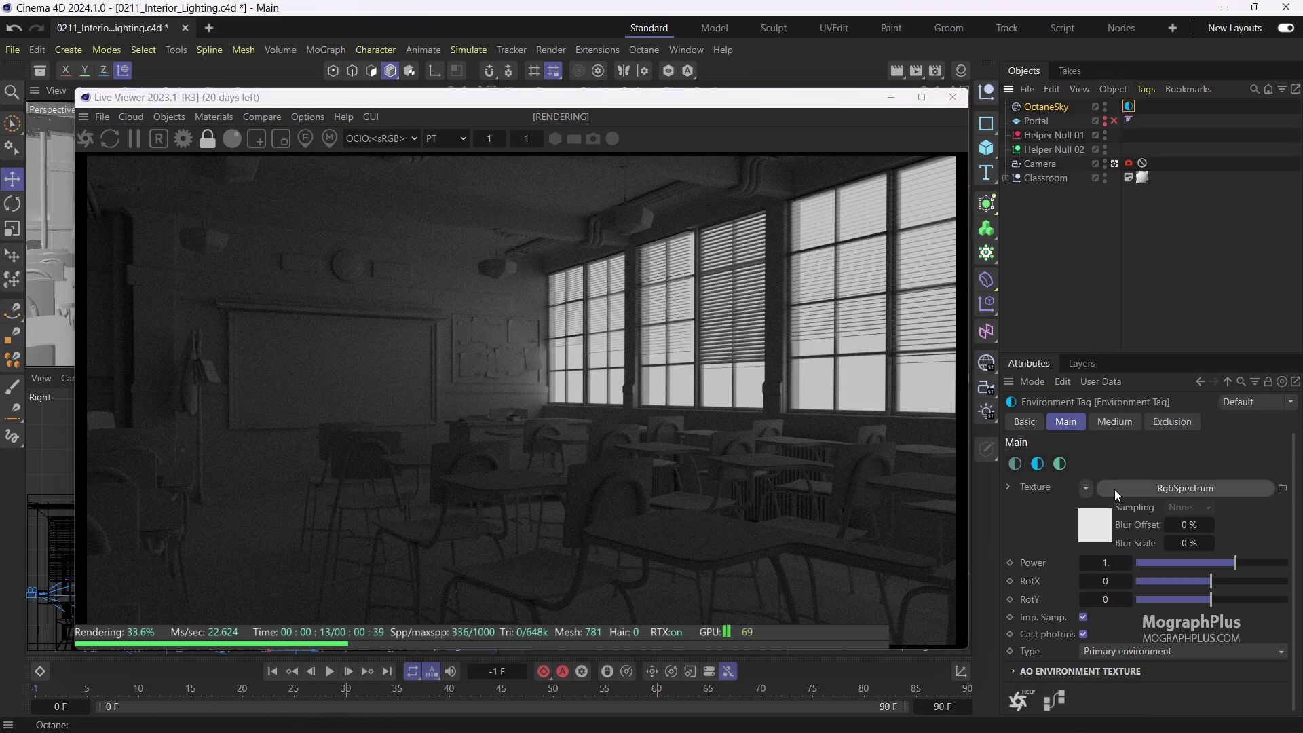
scroll(1111, 492, "down", 1)
double_click(1106, 560)
type("6")
key("Return")
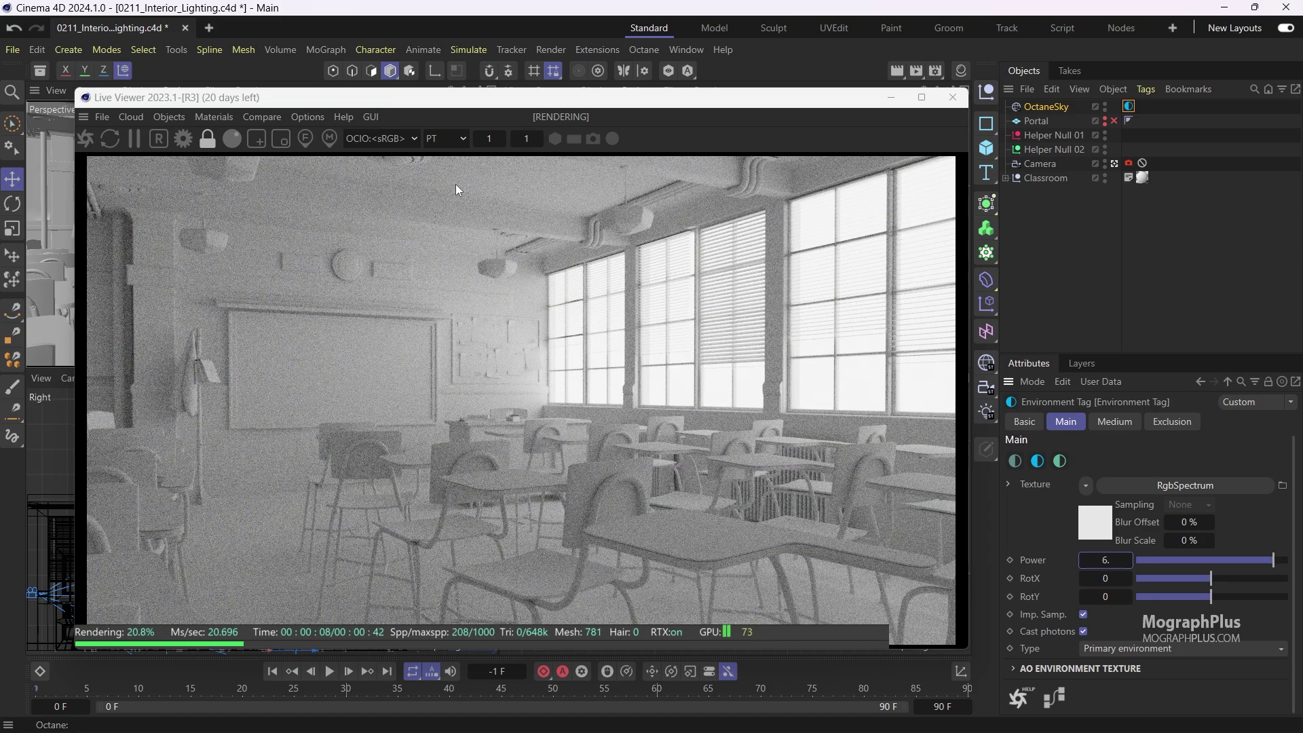
Step: Set Diffuse depth to 5 in the Octane kernel settings and enable the Alpha channel
left_click(184, 139)
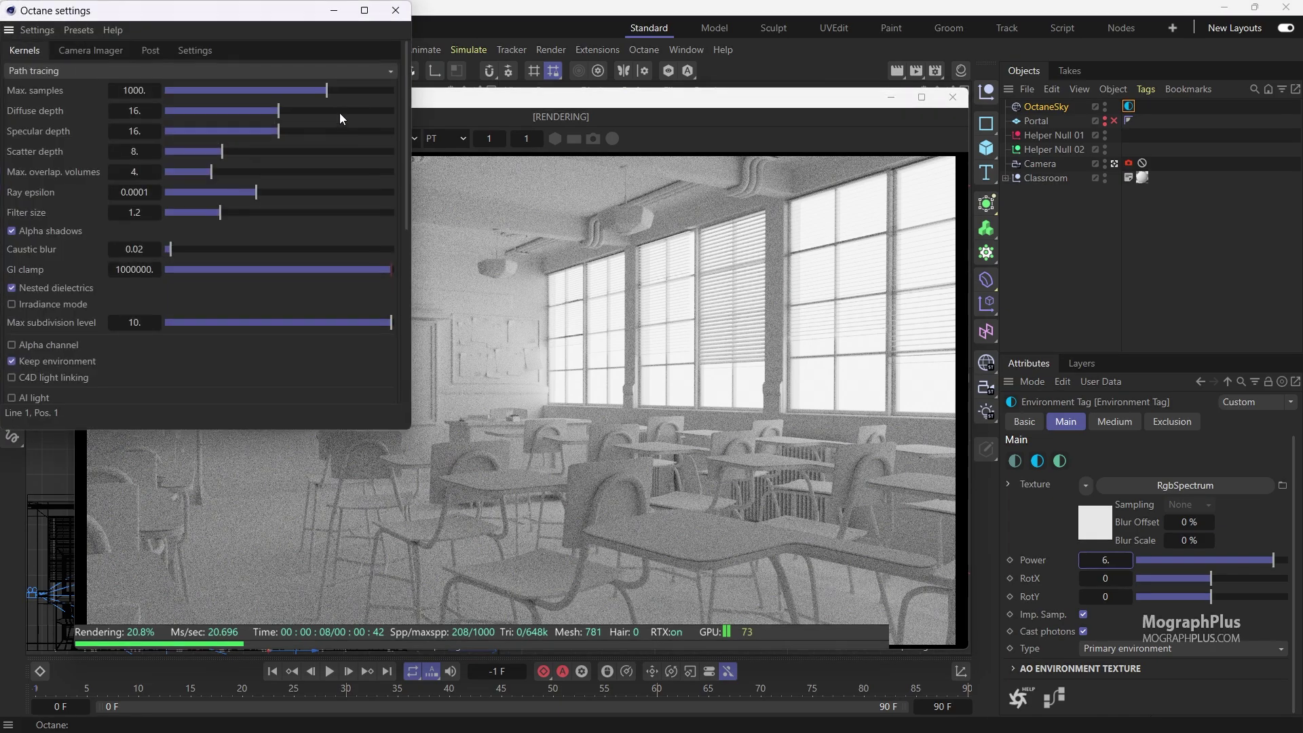
left_click_drag(536, 89, 536, 79)
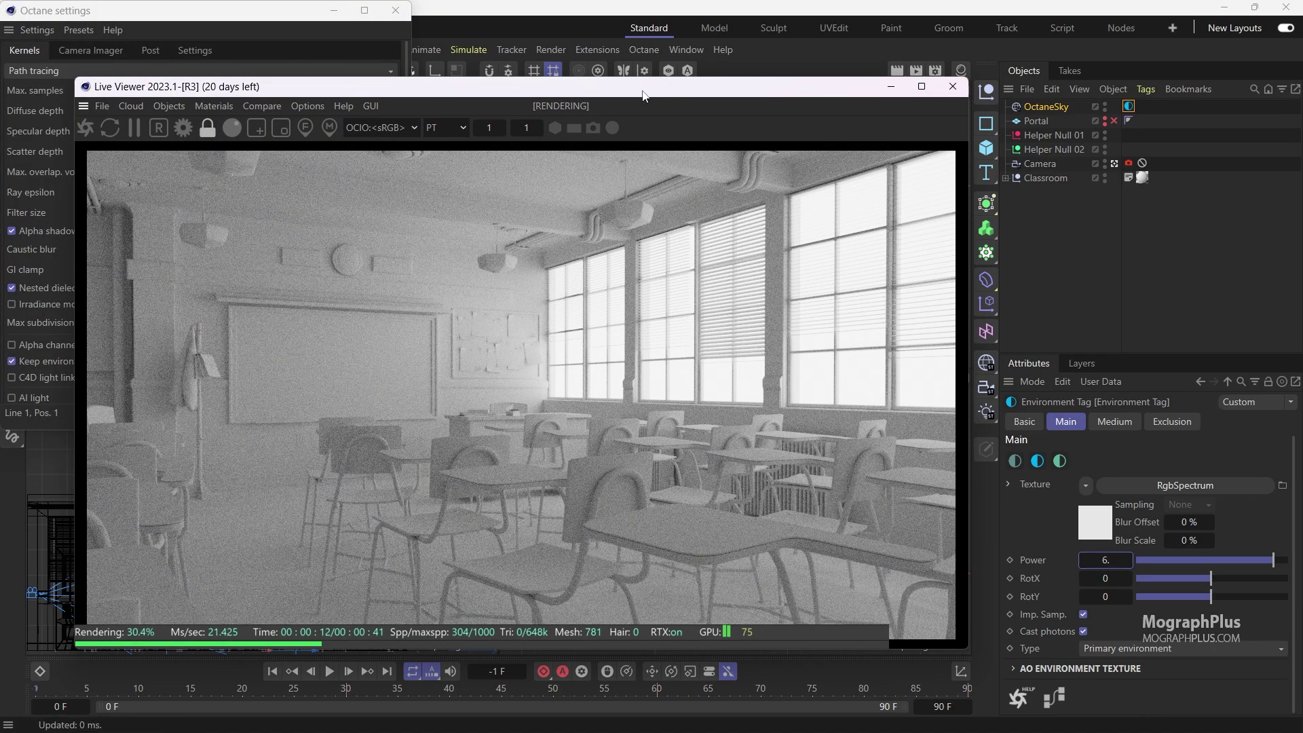
left_click_drag(644, 95, 988, 78)
left_click_drag(236, 20, 254, 142)
left_click(158, 233)
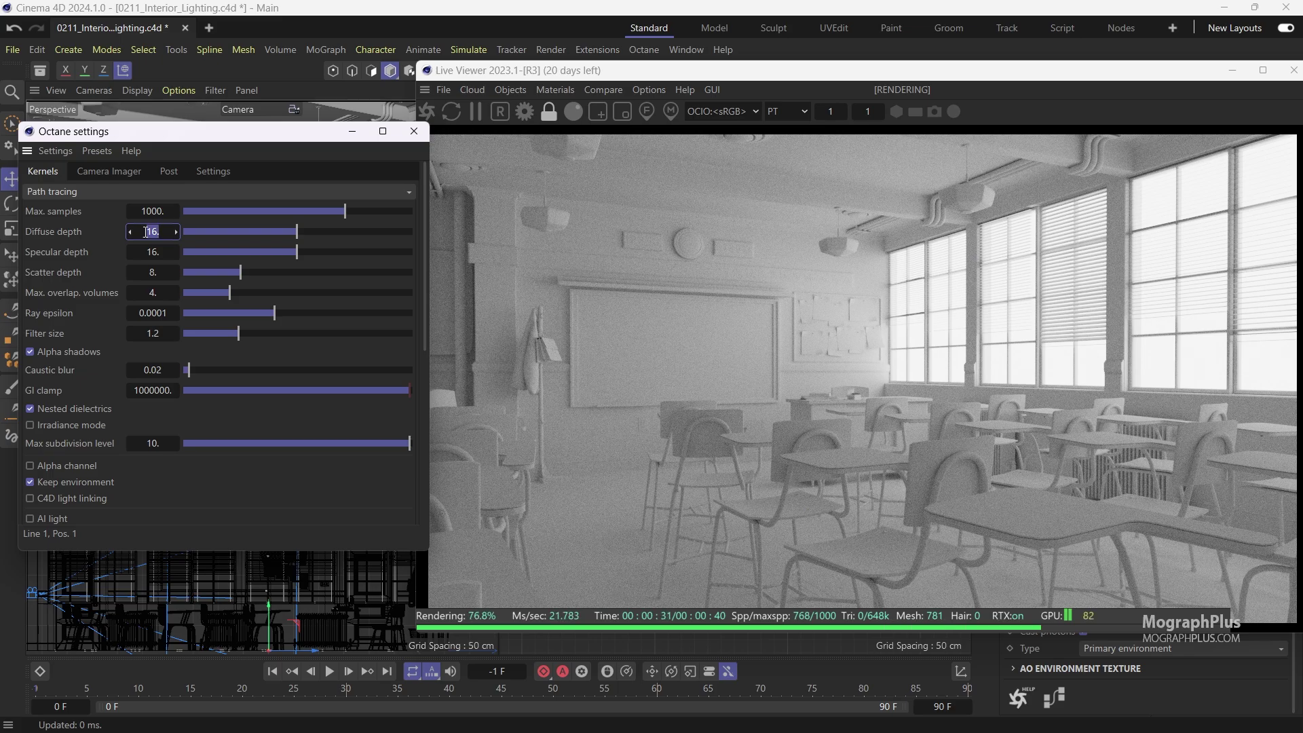
type("5")
key("Return")
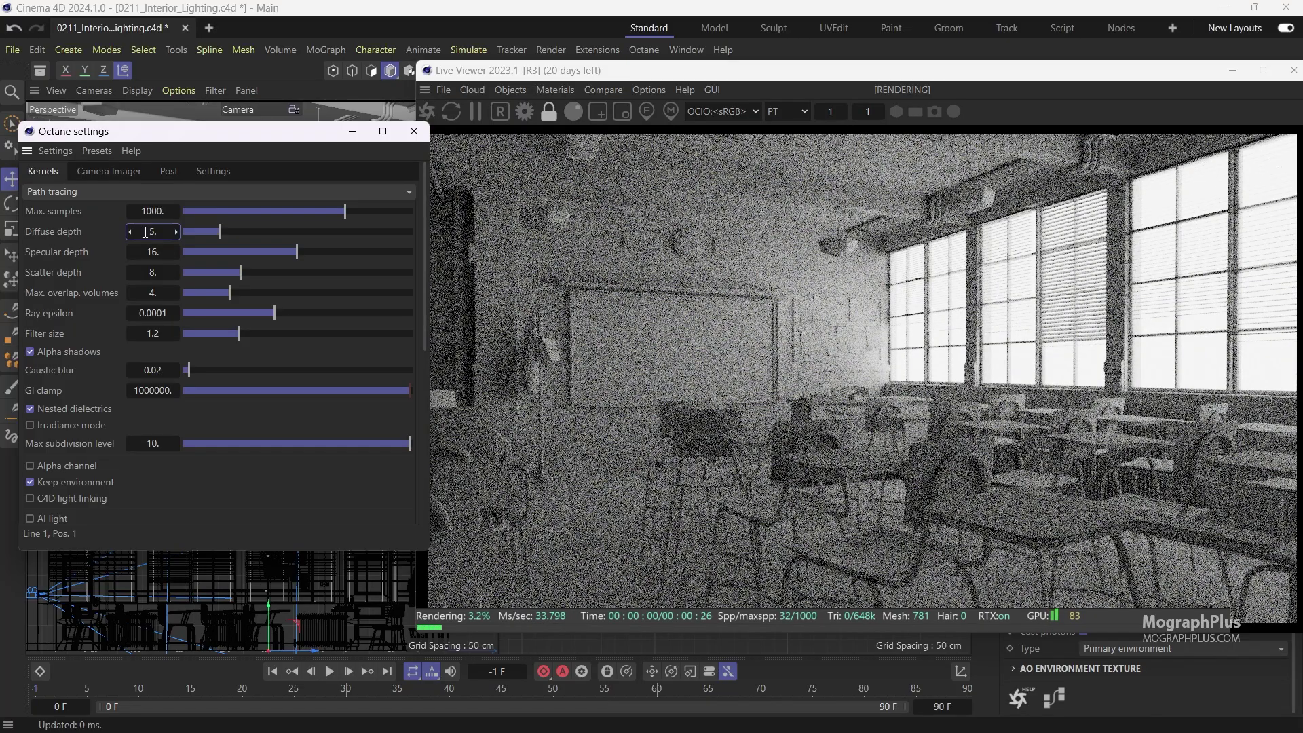
left_click(801, 75)
left_click_drag(802, 75, 787, 72)
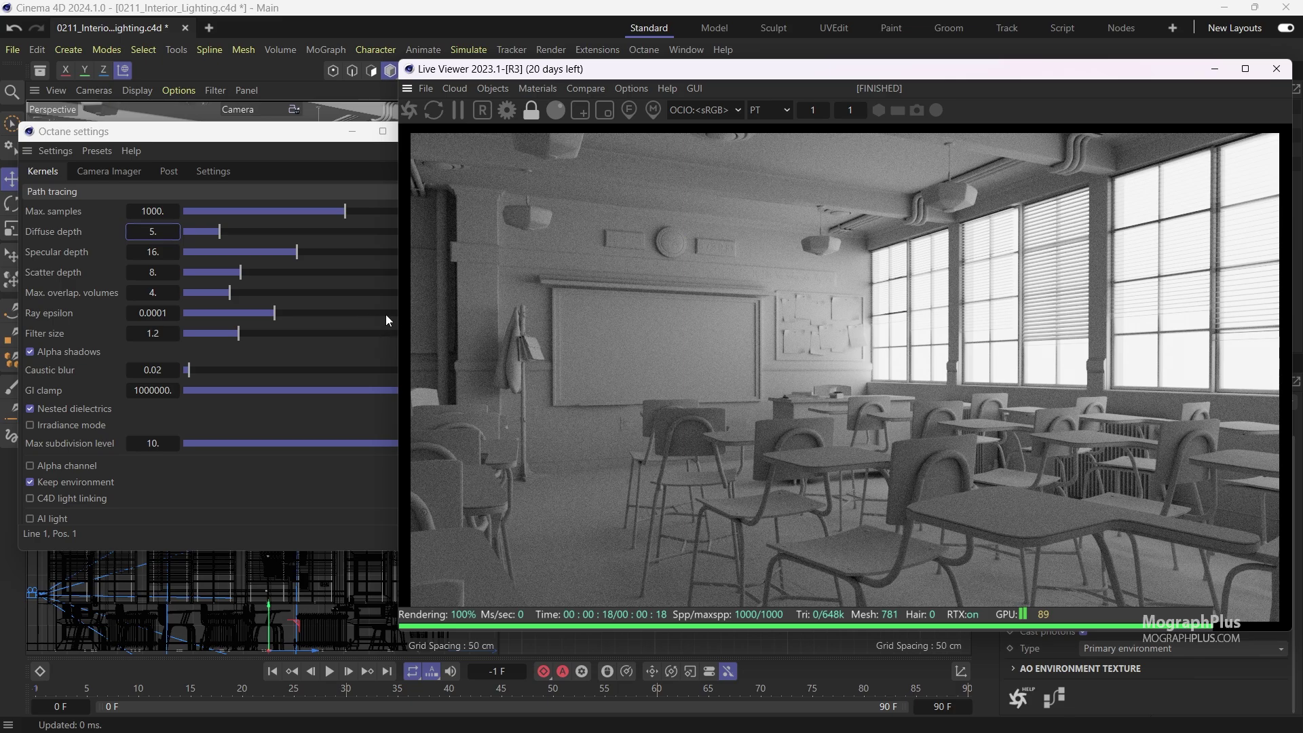
left_click_drag(400, 314, 425, 312)
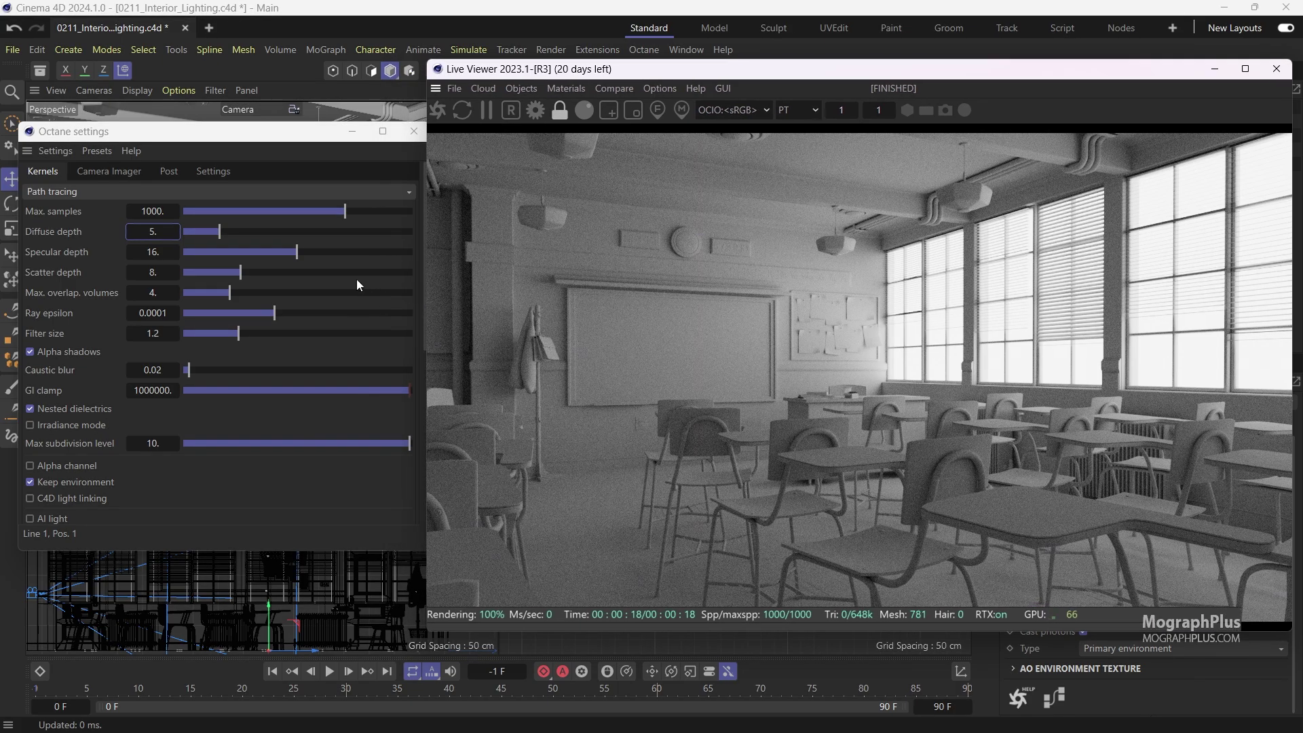
scroll(95, 389, "down", 3)
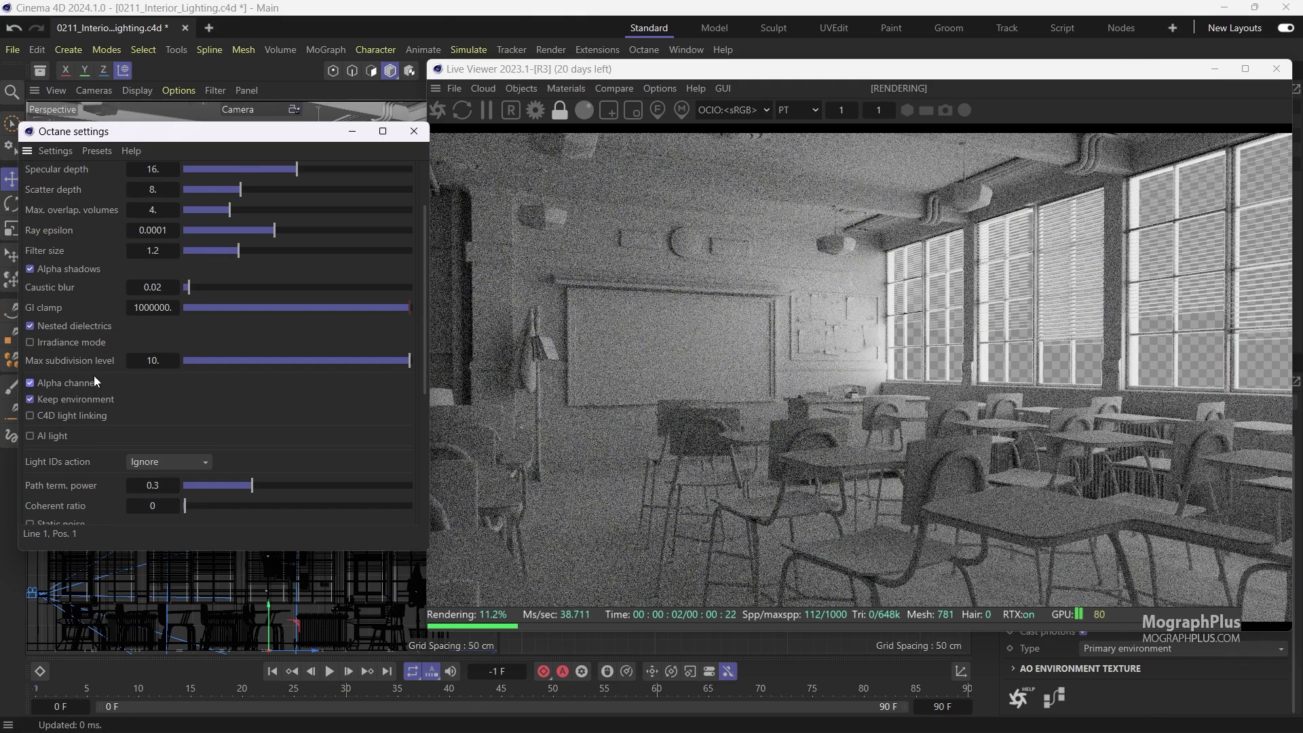
Step: Switch the Live Viewer to the Alpha kernel view
left_click(666, 86)
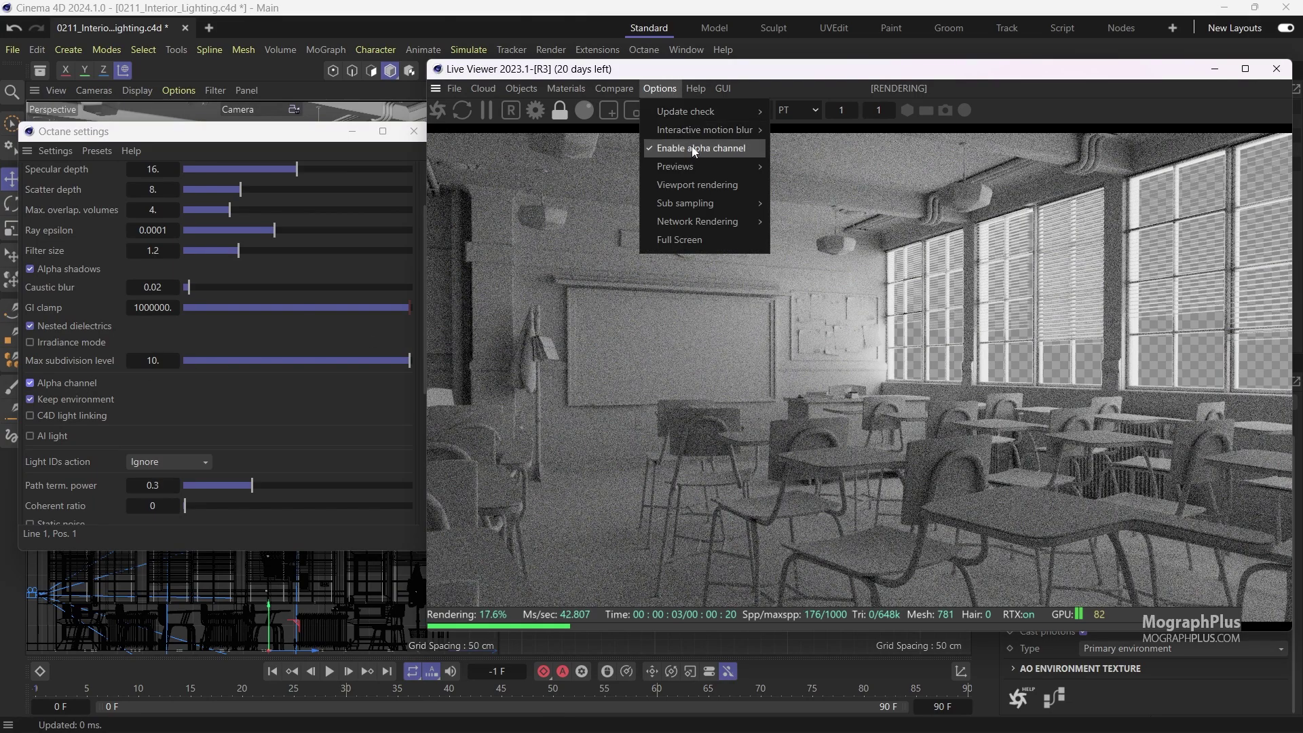
left_click(844, 155)
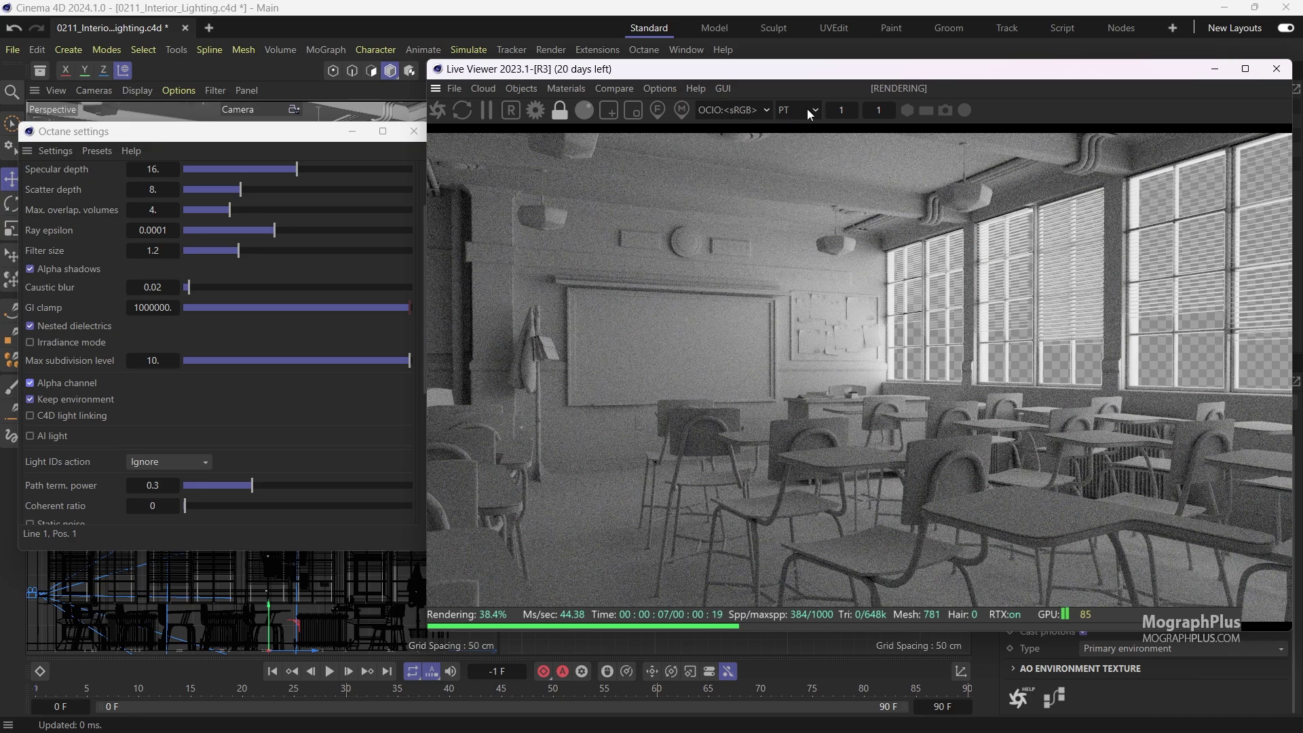
left_click(810, 113)
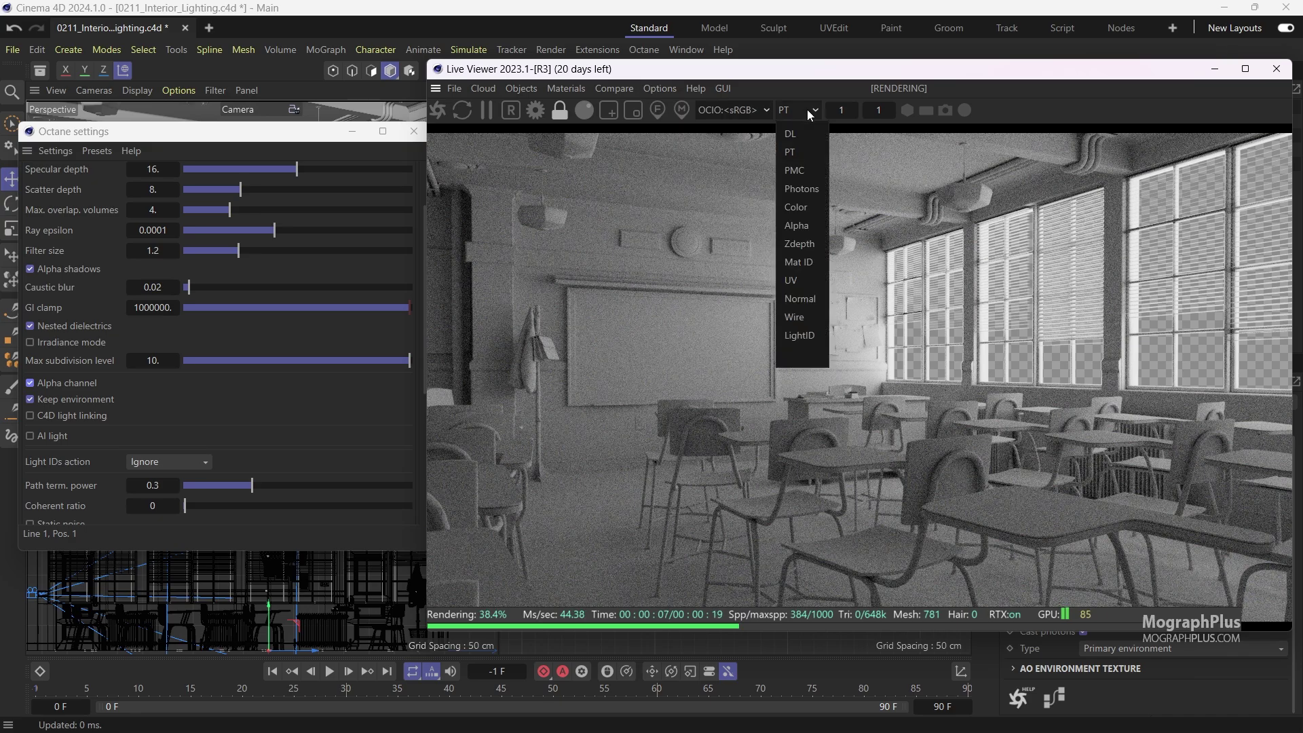
left_click(803, 230)
Step: Return the viewer to path tracing and uncheck Alpha channel so windows render bright
left_click_drag(885, 74, 835, 76)
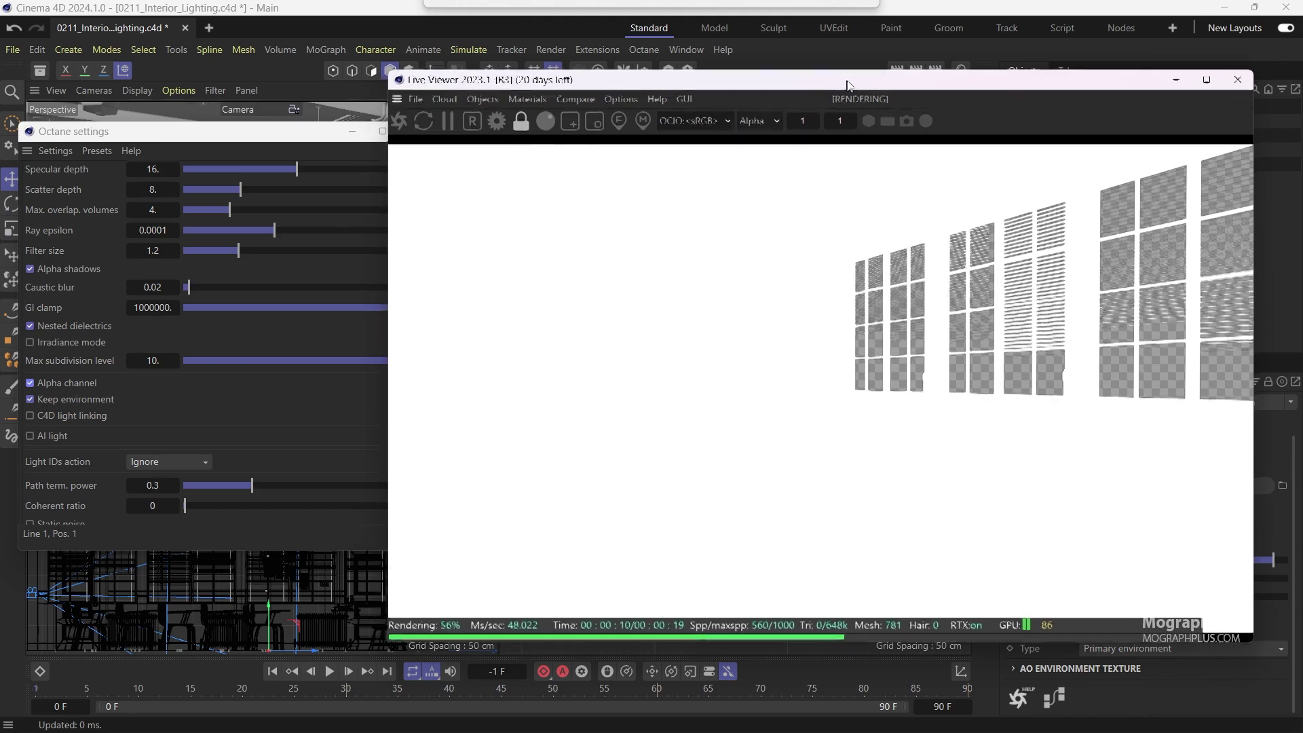
left_click_drag(849, 85, 849, 85)
left_click(758, 122)
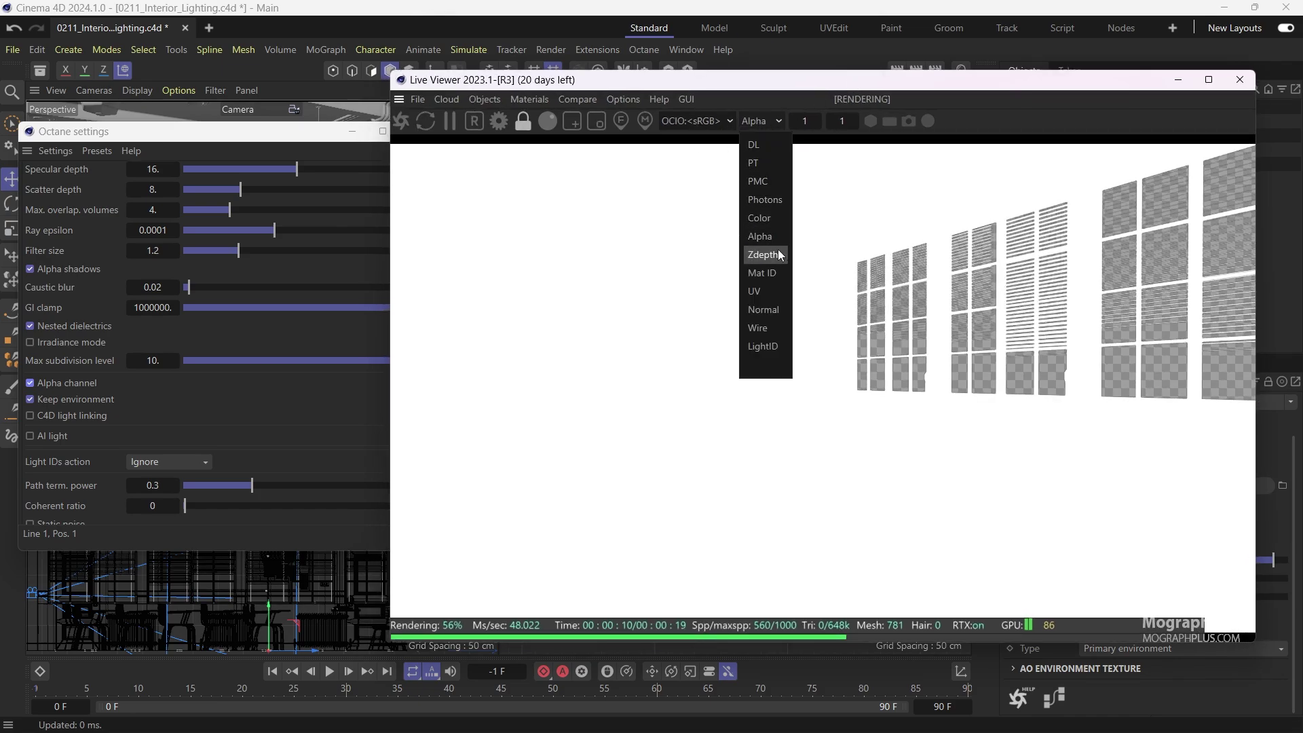
left_click(771, 160)
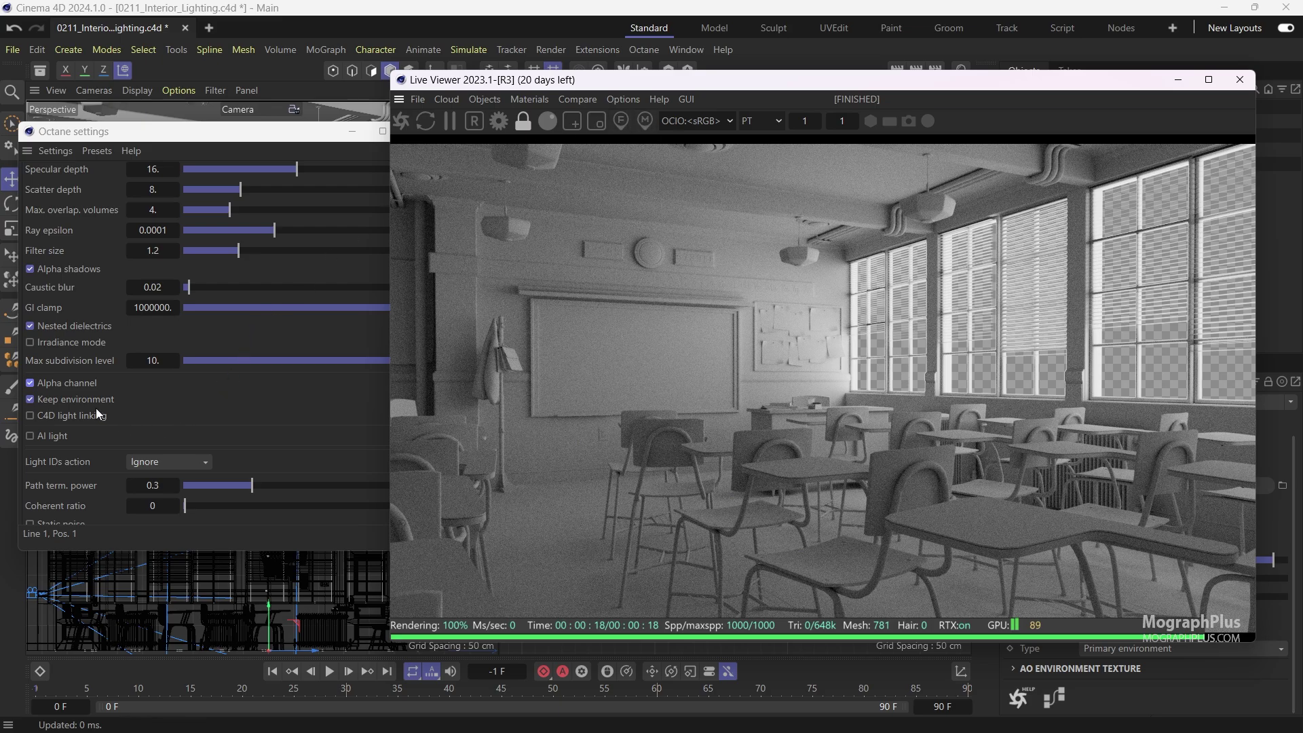
left_click(80, 381)
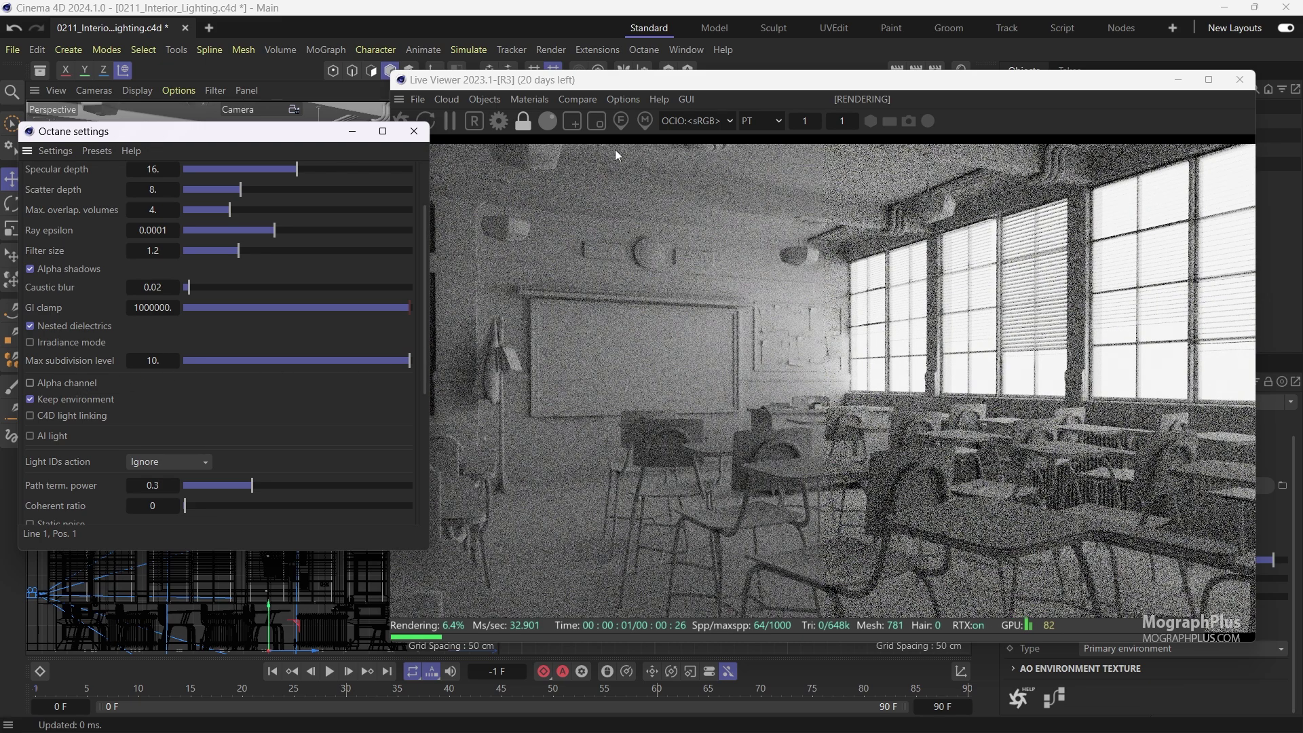
Step: Close Octane Settings and enlarge the Live Viewer while the render reaches 1000/1000 samples
left_click(623, 99)
left_click(645, 178)
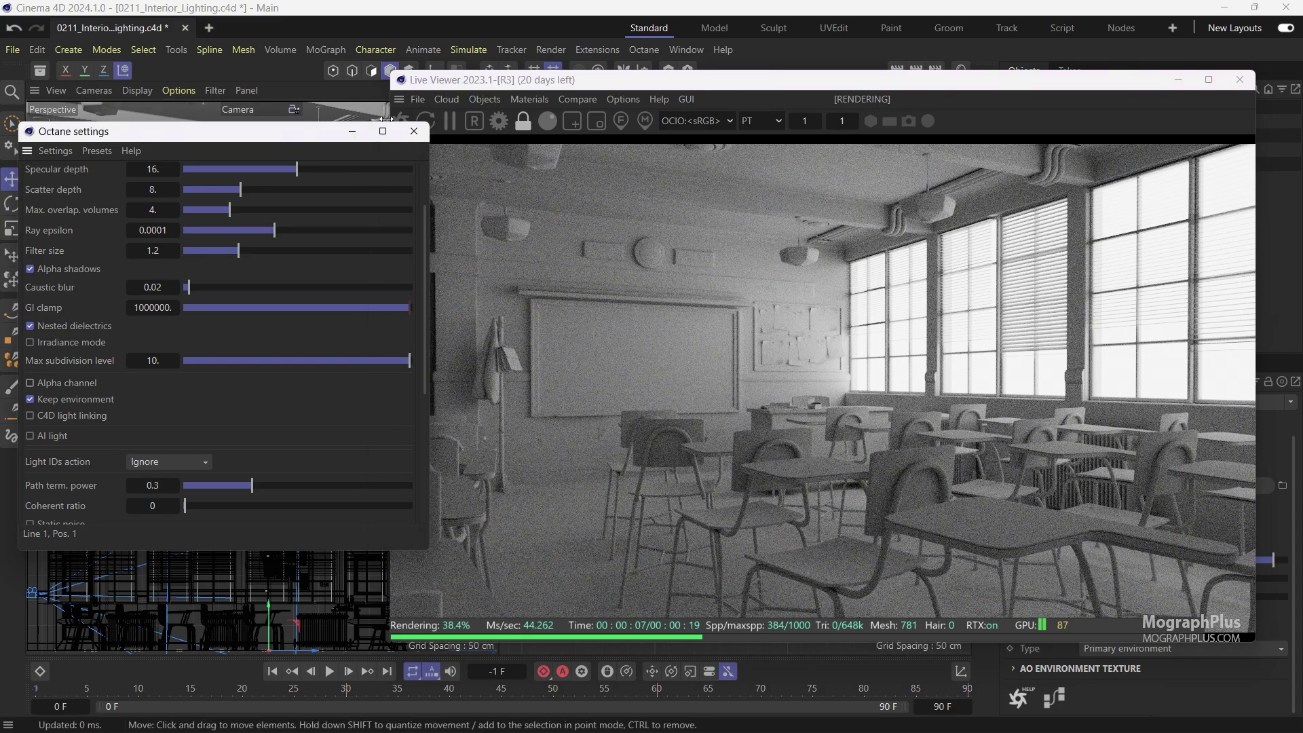
left_click_drag(546, 89, 309, 93)
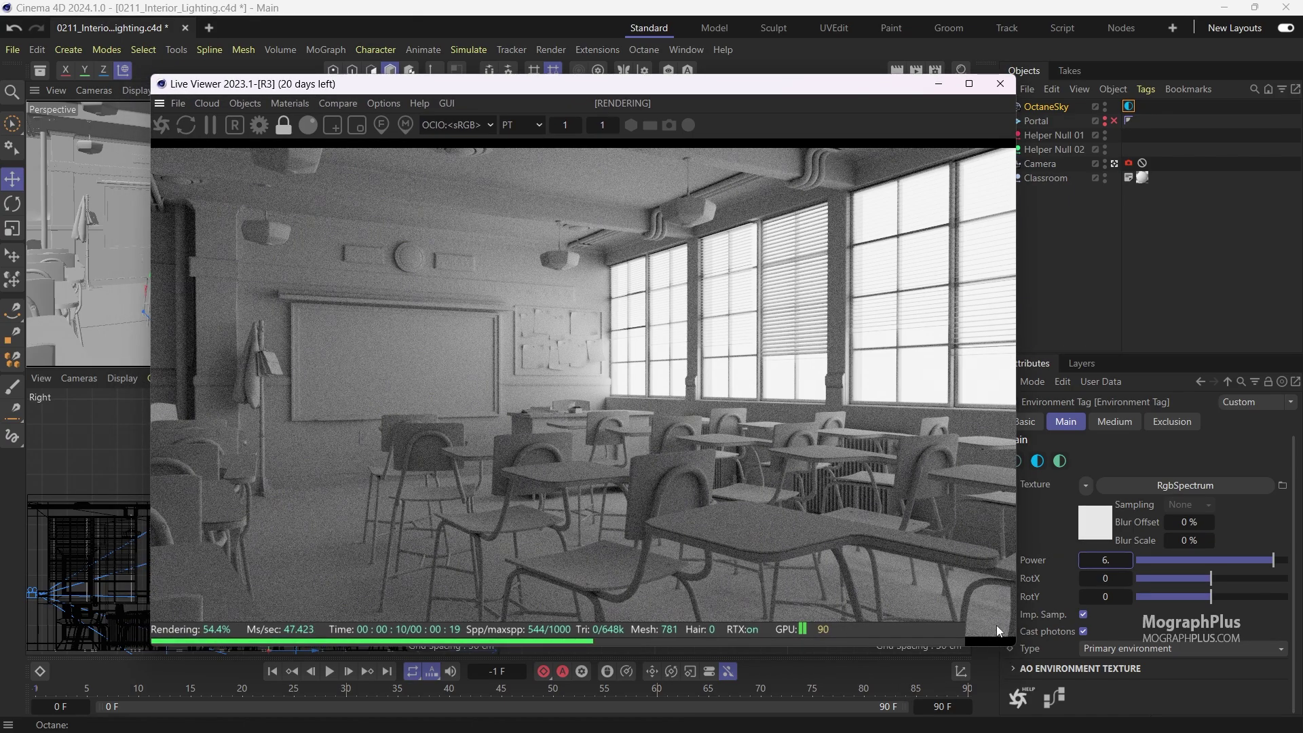
left_click_drag(1022, 644, 1042, 642)
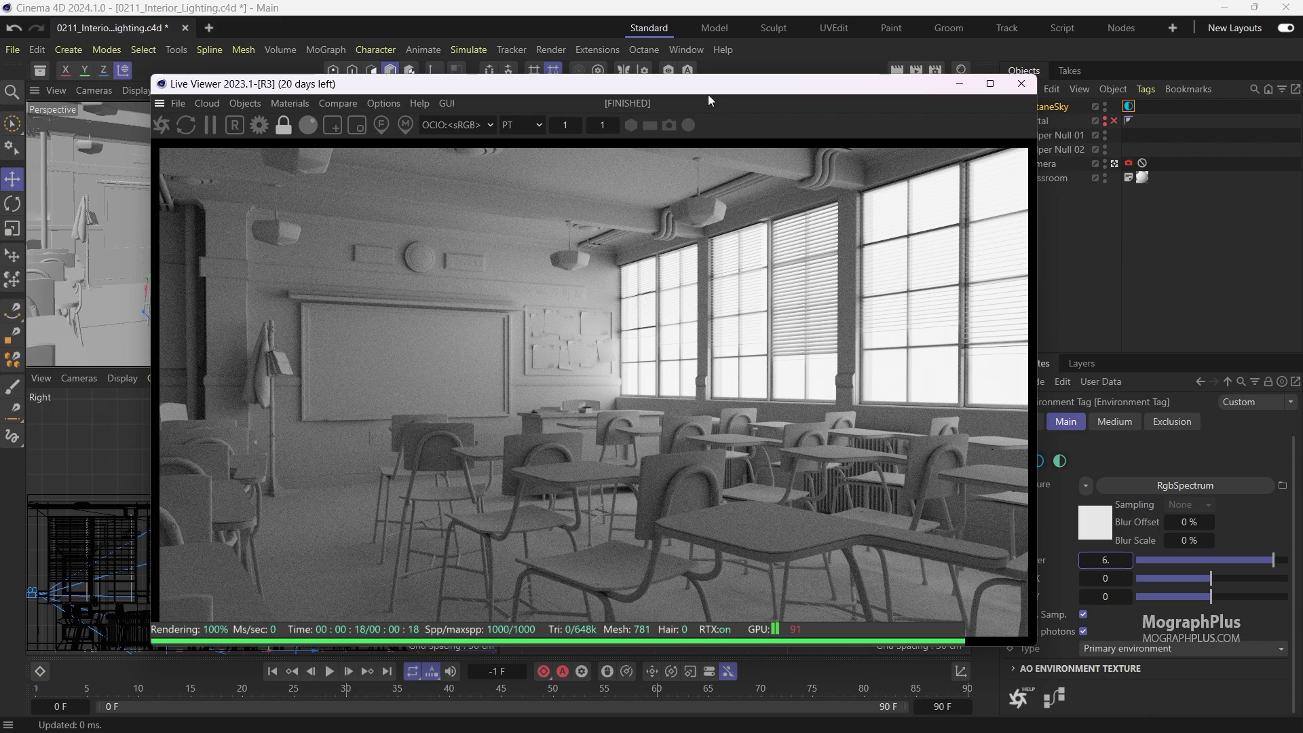
left_click_drag(700, 88, 625, 105)
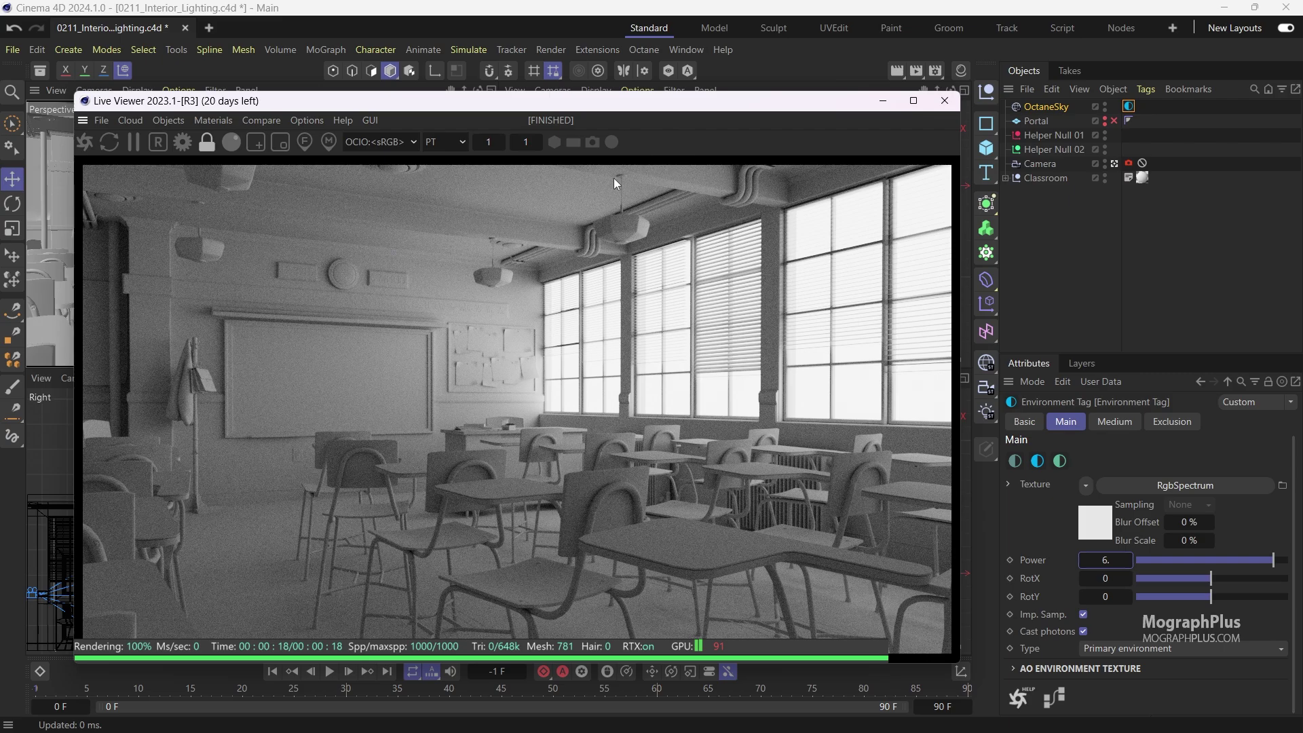
Step: Store the finished render as buffer Image1 and enable the Portal object
right_click(568, 247)
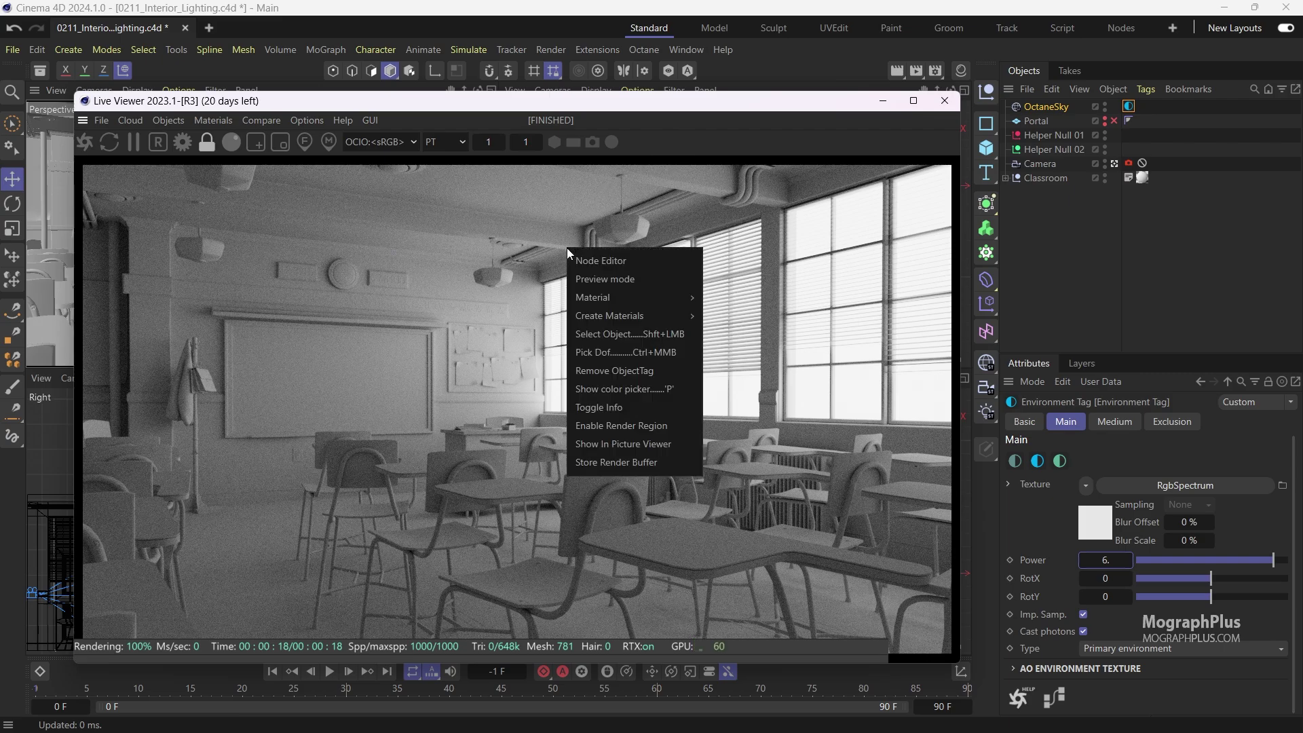
left_click(645, 465)
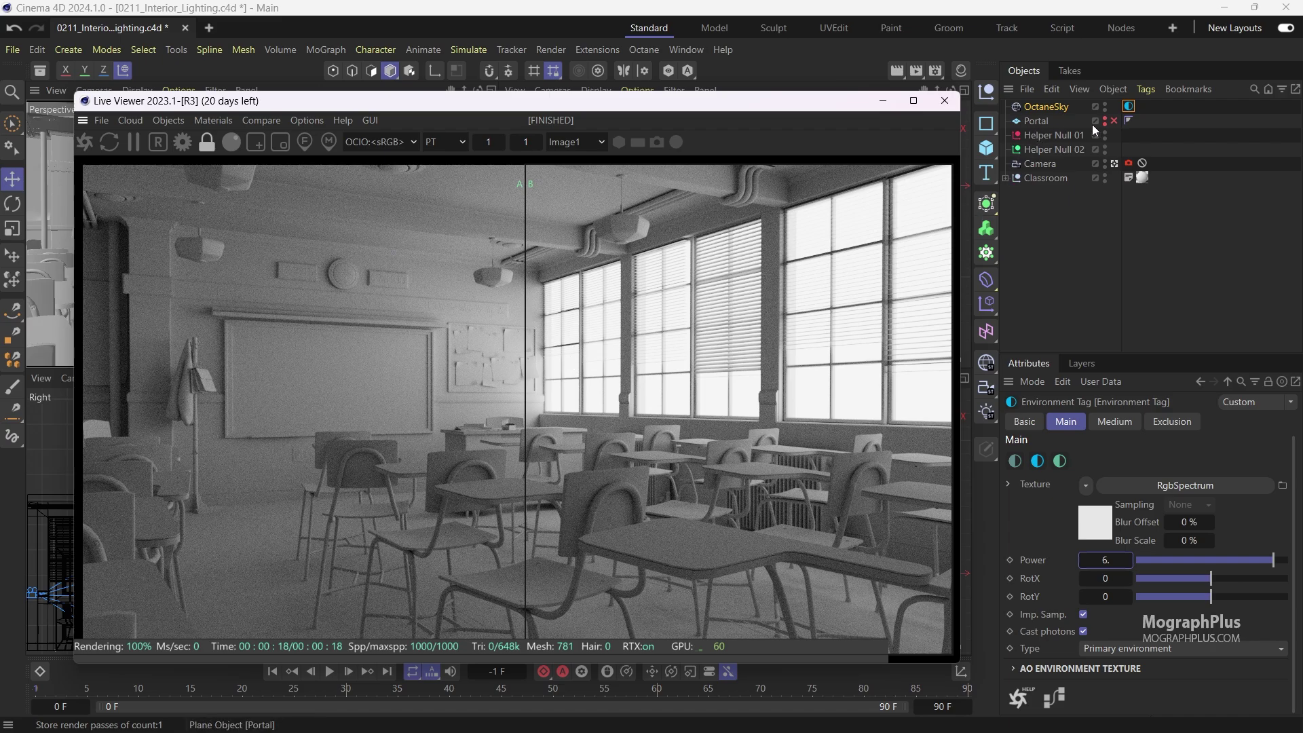
left_click(1114, 121)
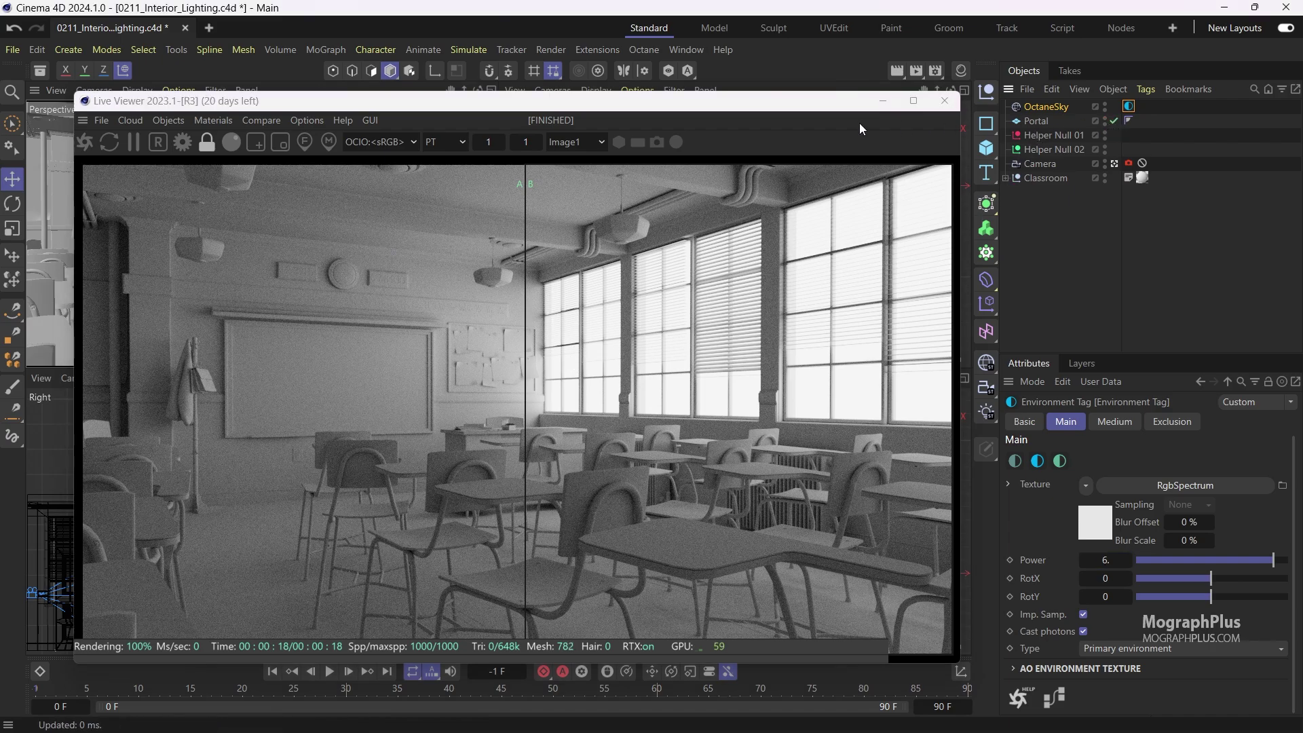
left_click_drag(824, 105, 834, 558)
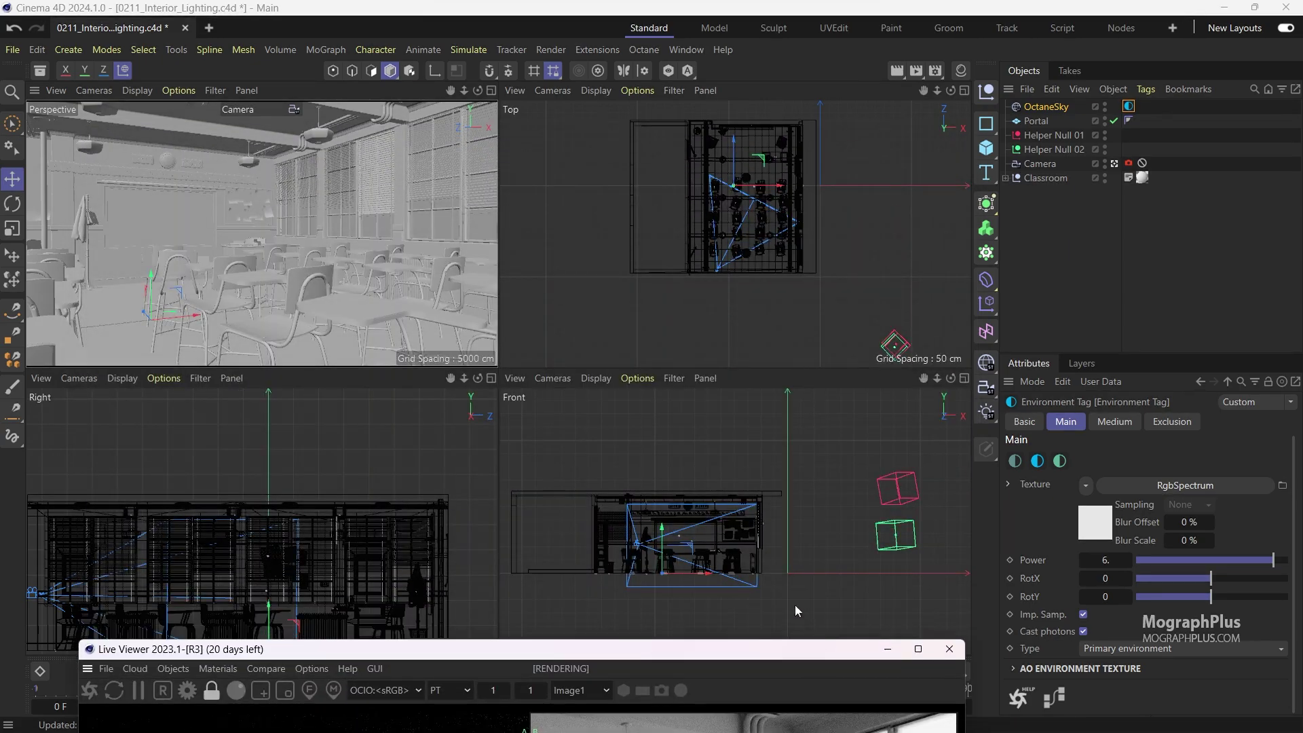
Step: Create an Octane Portal Material via Create > Extensions > c4doctane
middle_click(482, 239)
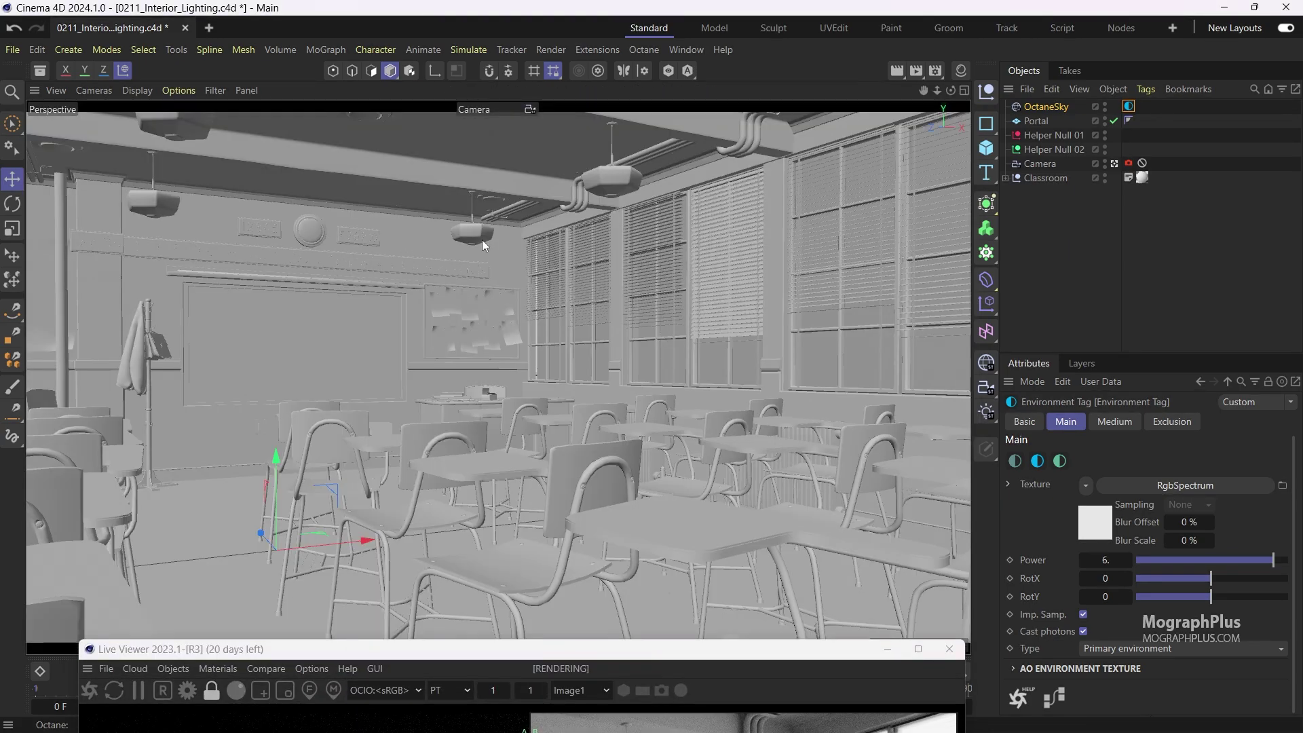
left_click(1115, 163)
scroll(570, 328, "down", 3)
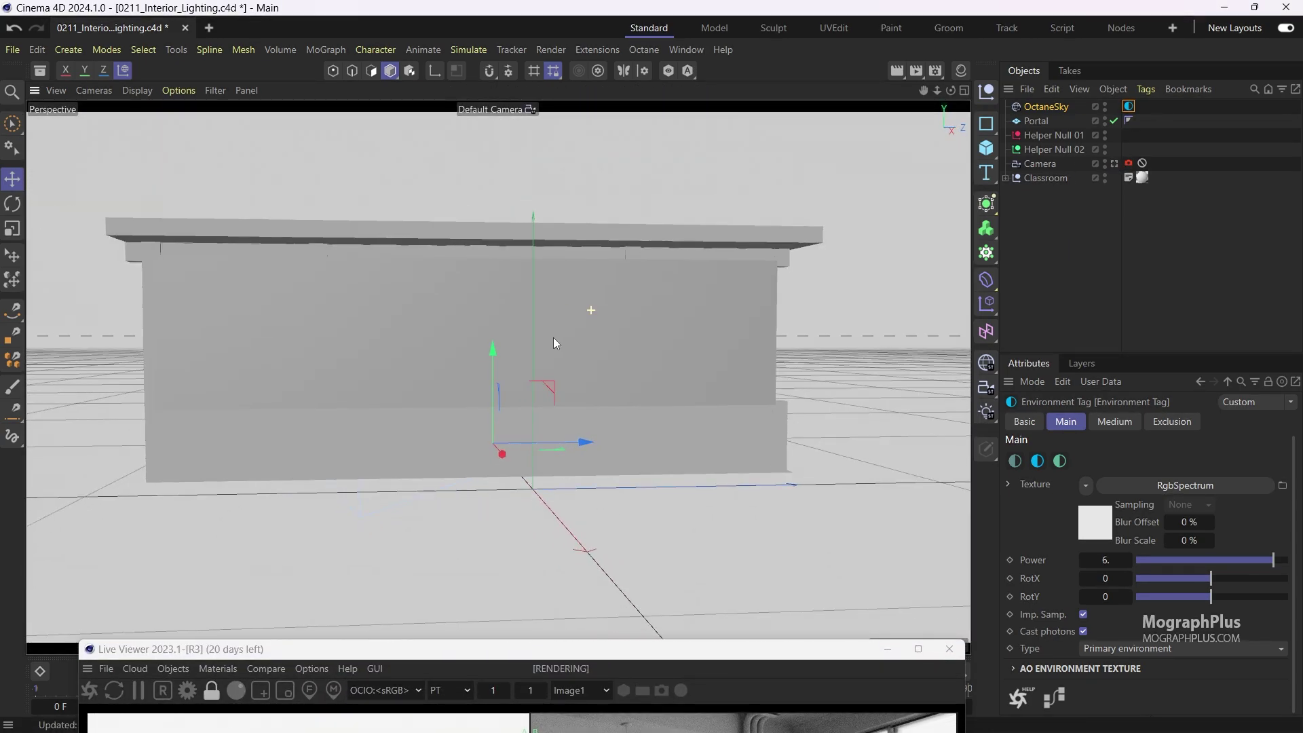
left_click_drag(552, 336, 650, 344, "alt")
left_click(964, 71)
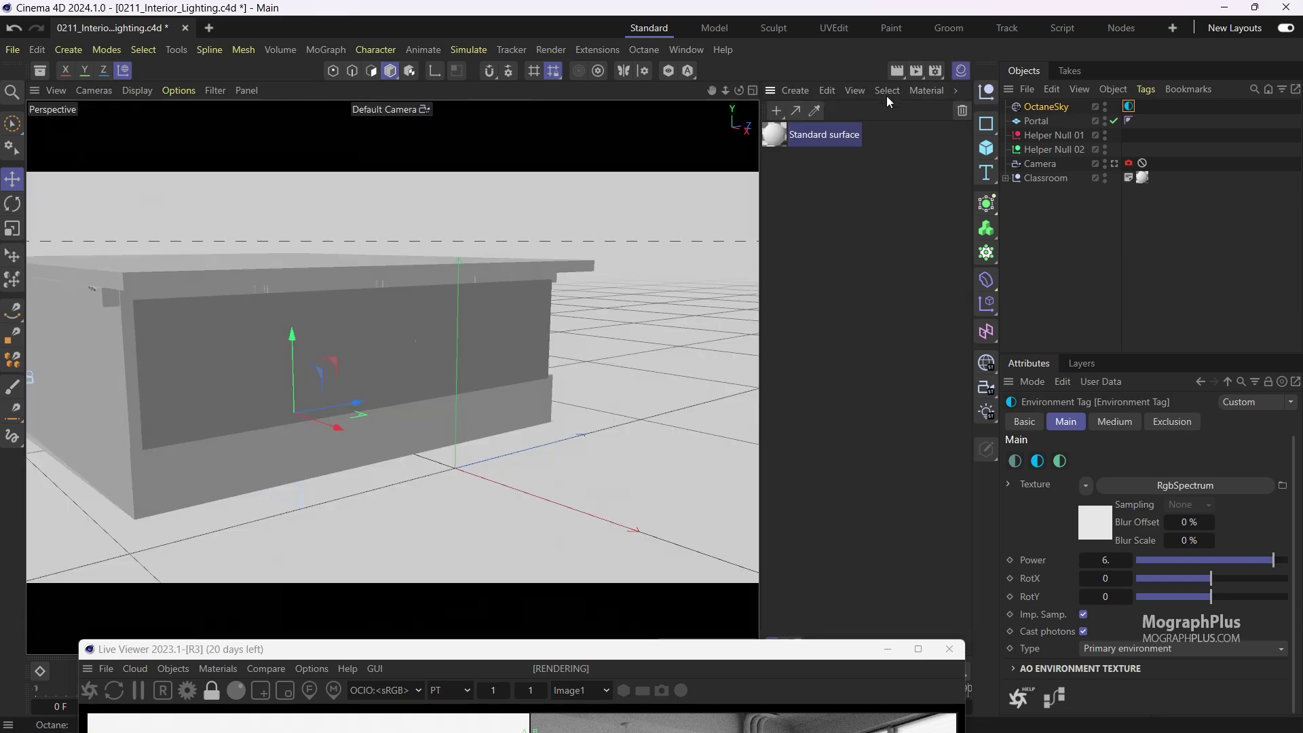
left_click(793, 91)
mouse_move(858, 154)
mouse_move(1024, 160)
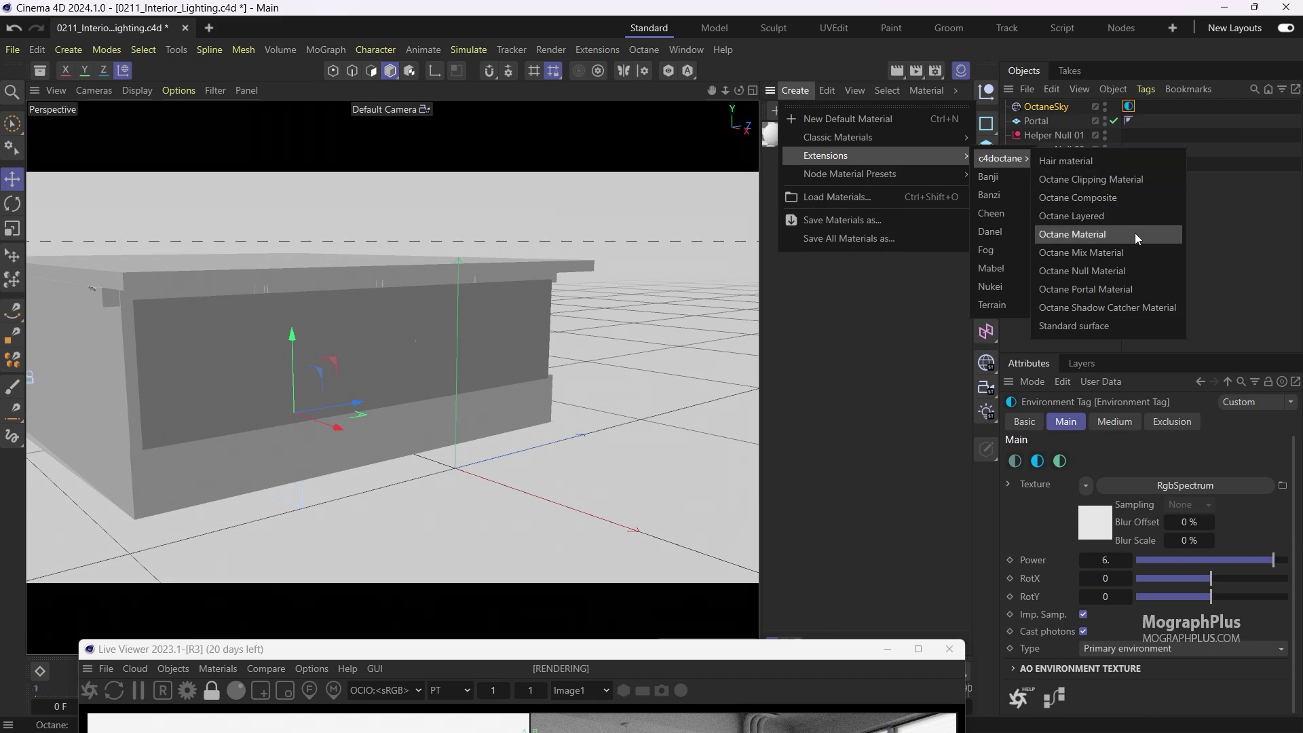
left_click(1130, 289)
Step: Apply the portal material to the Portal object and return to the classroom camera
left_click_drag(829, 134, 1038, 120)
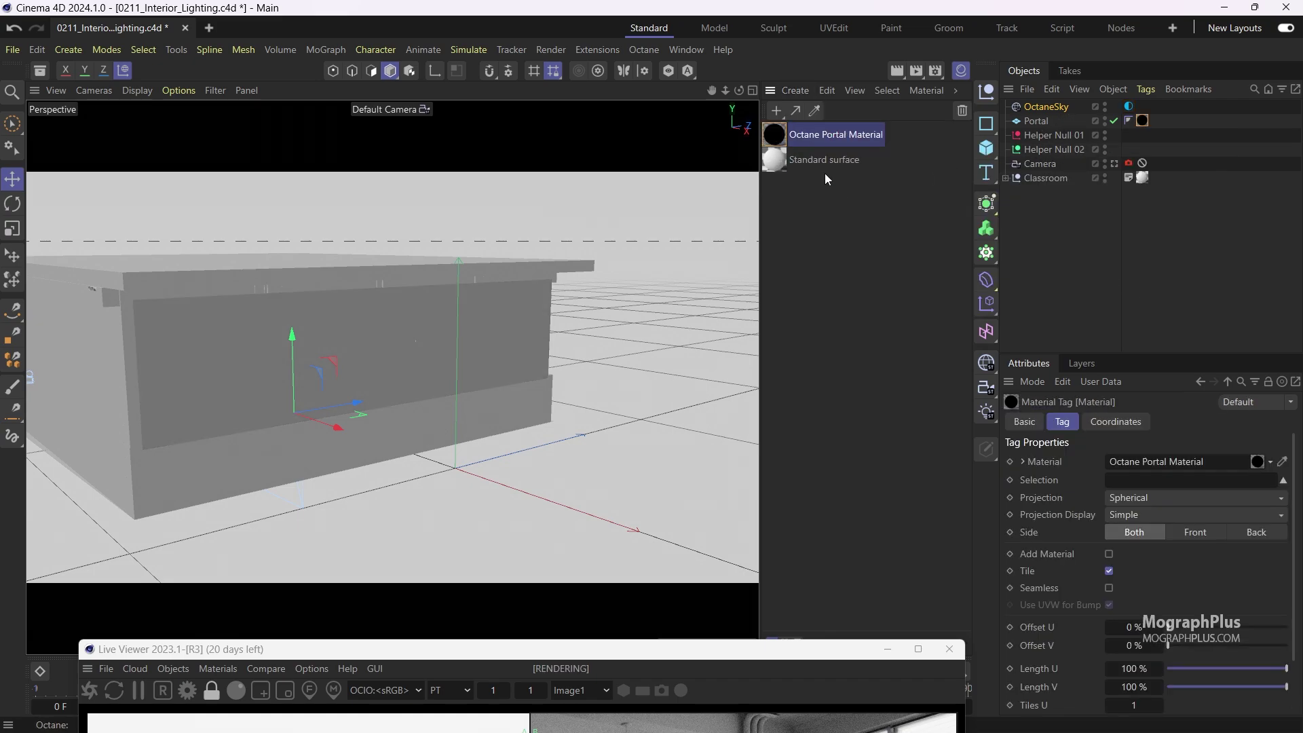
left_click(1115, 163)
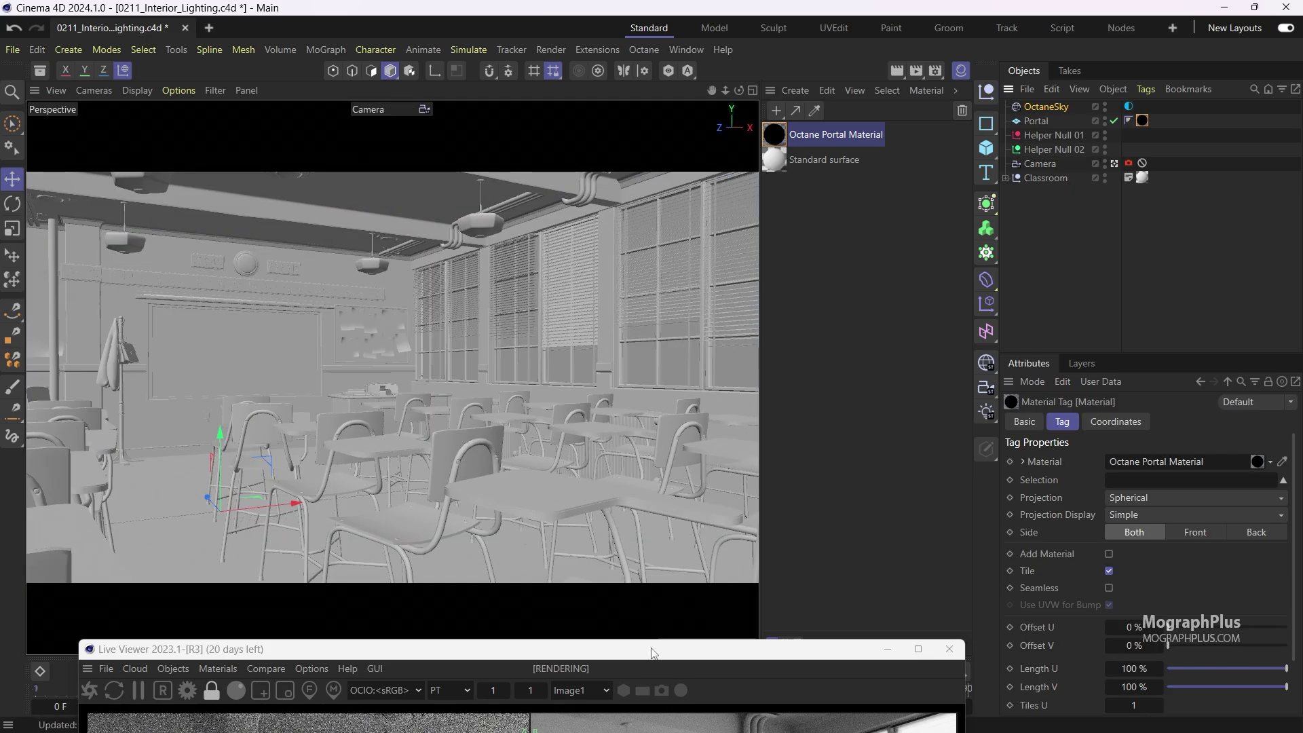
left_click_drag(651, 654, 645, 109)
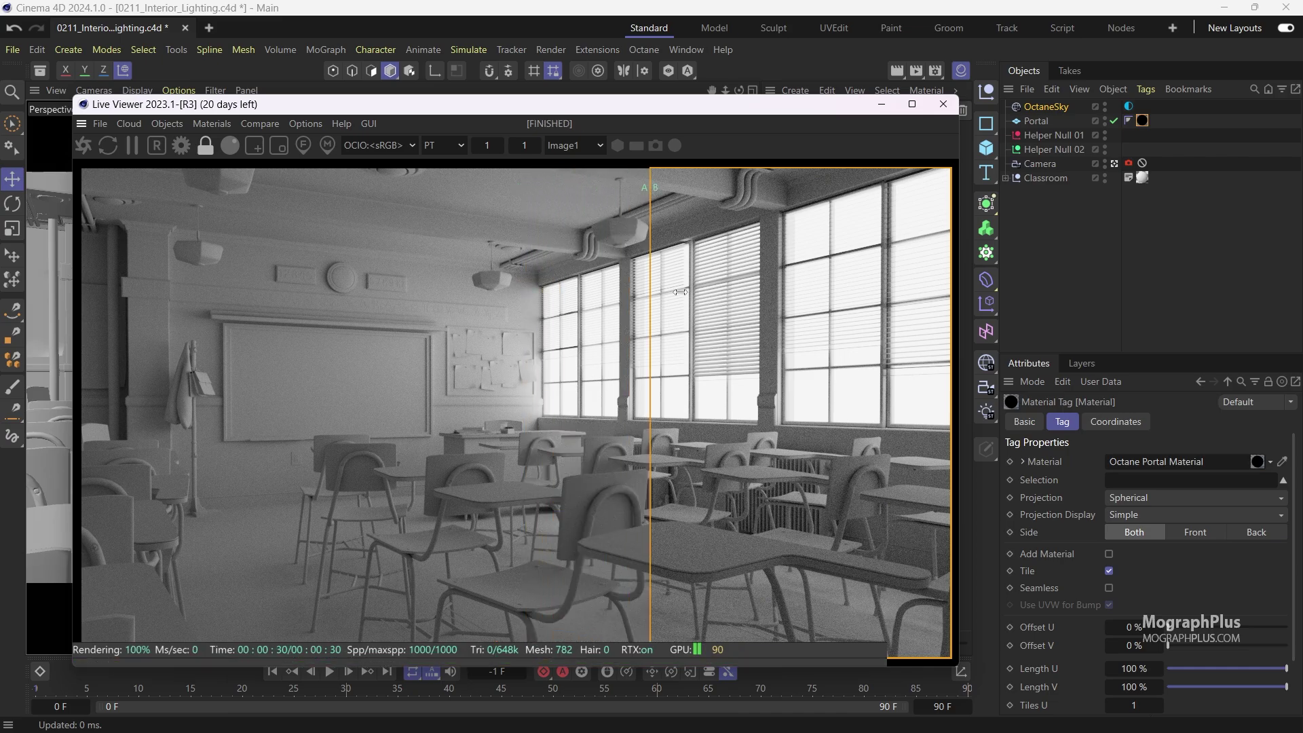
Step: Drag the A/B divider to compare the portal render with the stored one, then disable A/B comparison
mouse_move(522, 286)
left_mouse_down()
mouse_move(428, 261)
mouse_move(83, 260)
mouse_move(1209, 251)
mouse_move(68, 279)
mouse_move(1039, 281)
mouse_move(95, 308)
mouse_move(504, 292)
left_mouse_up()
left_click(264, 124)
left_click(290, 163)
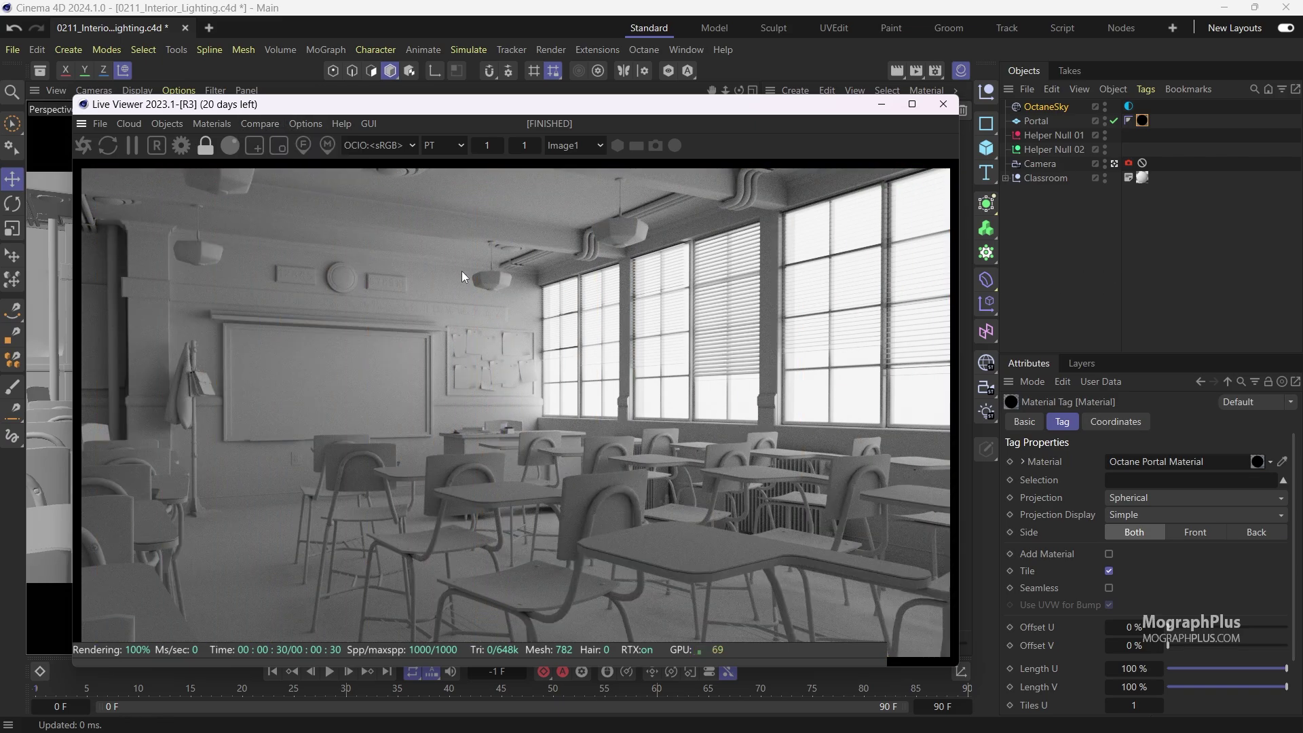
Step: Add an Octane Directlight and rotate it roughly so the sun hits the back wall
left_click(167, 125)
mouse_move(202, 201)
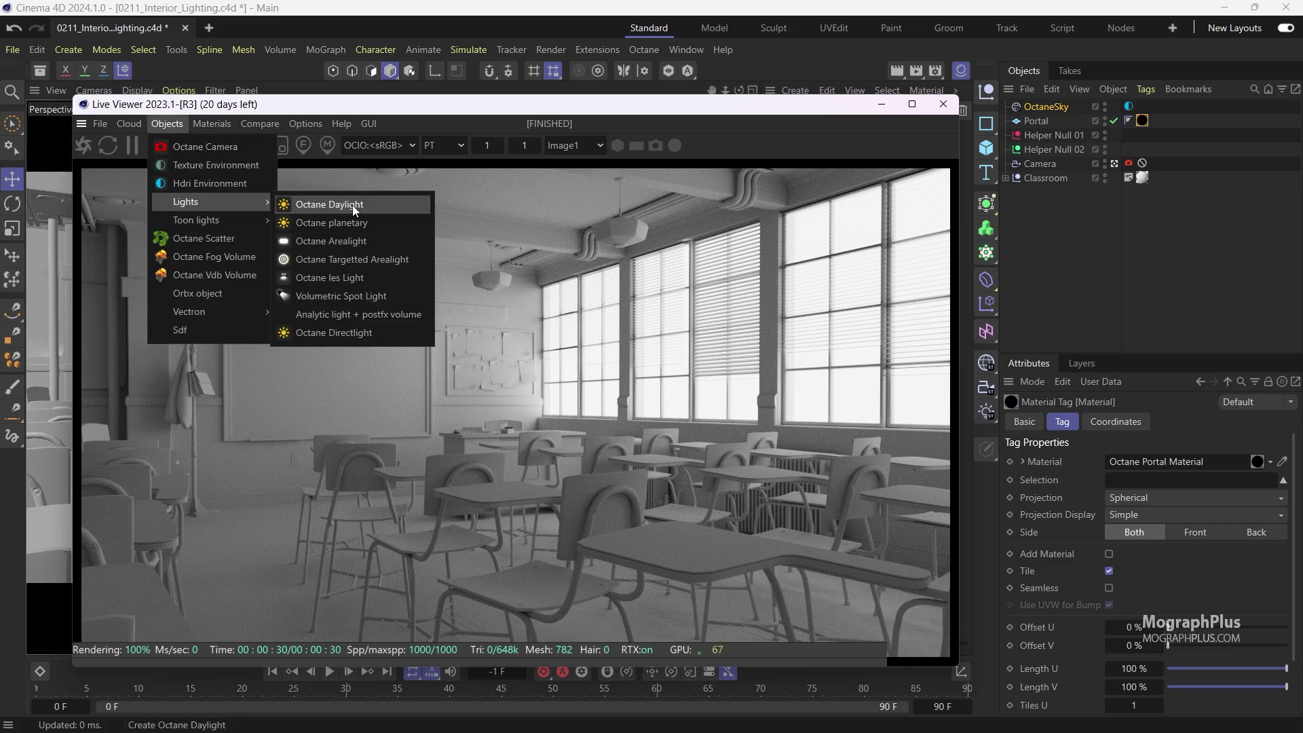
left_click(393, 332)
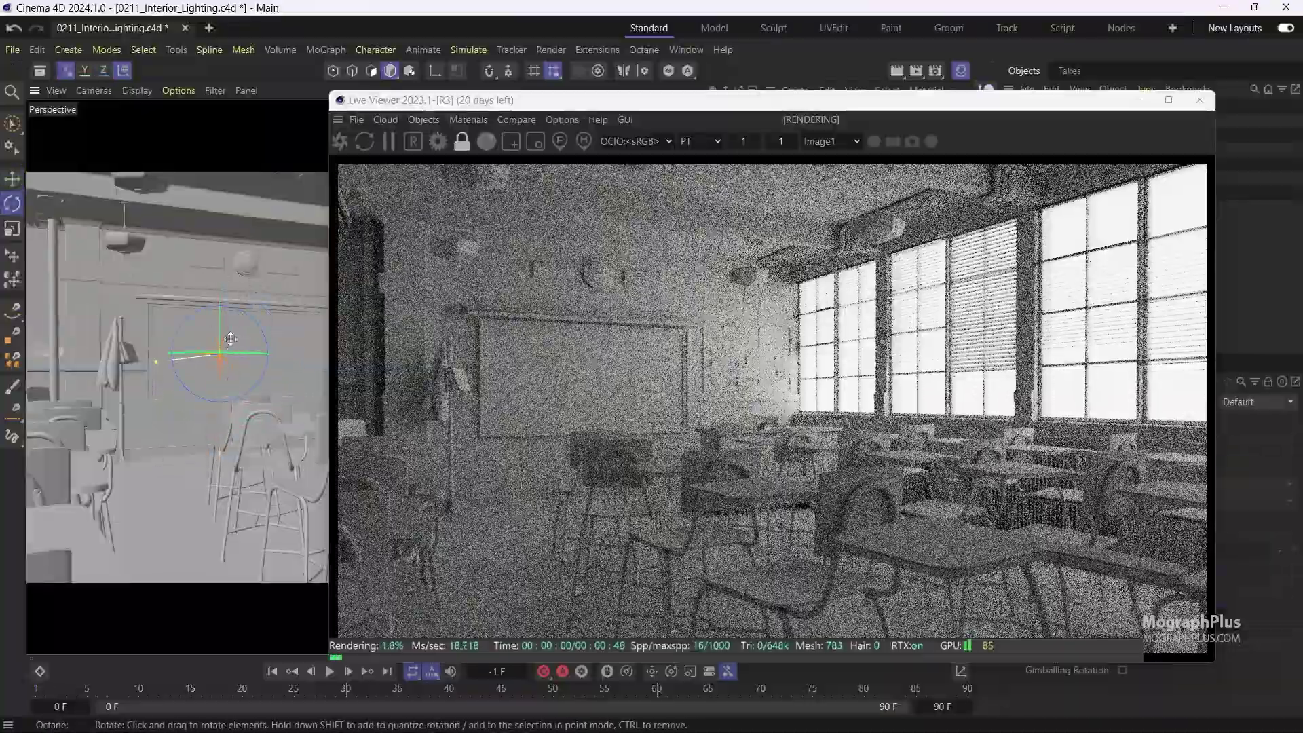
left_click_drag(211, 353, 201, 321)
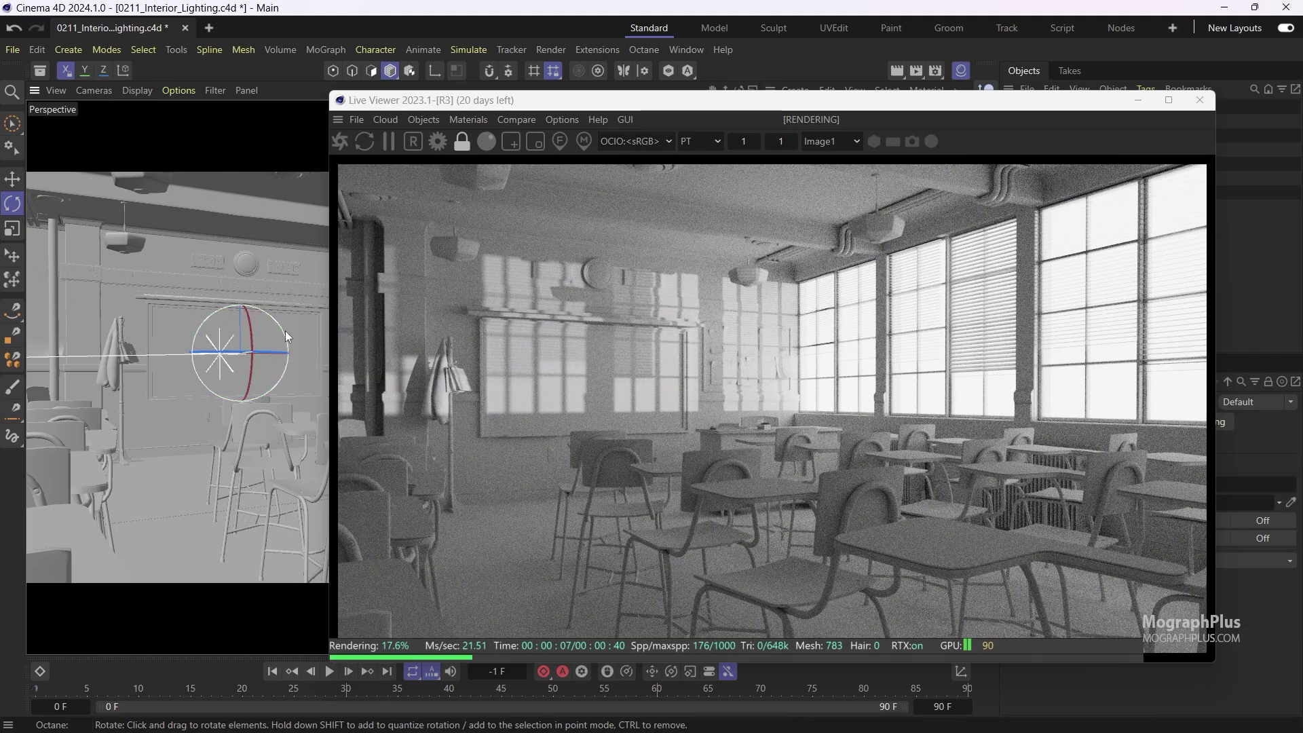
left_click_drag(408, 99, 385, 195)
left_click_drag(190, 324, 247, 311)
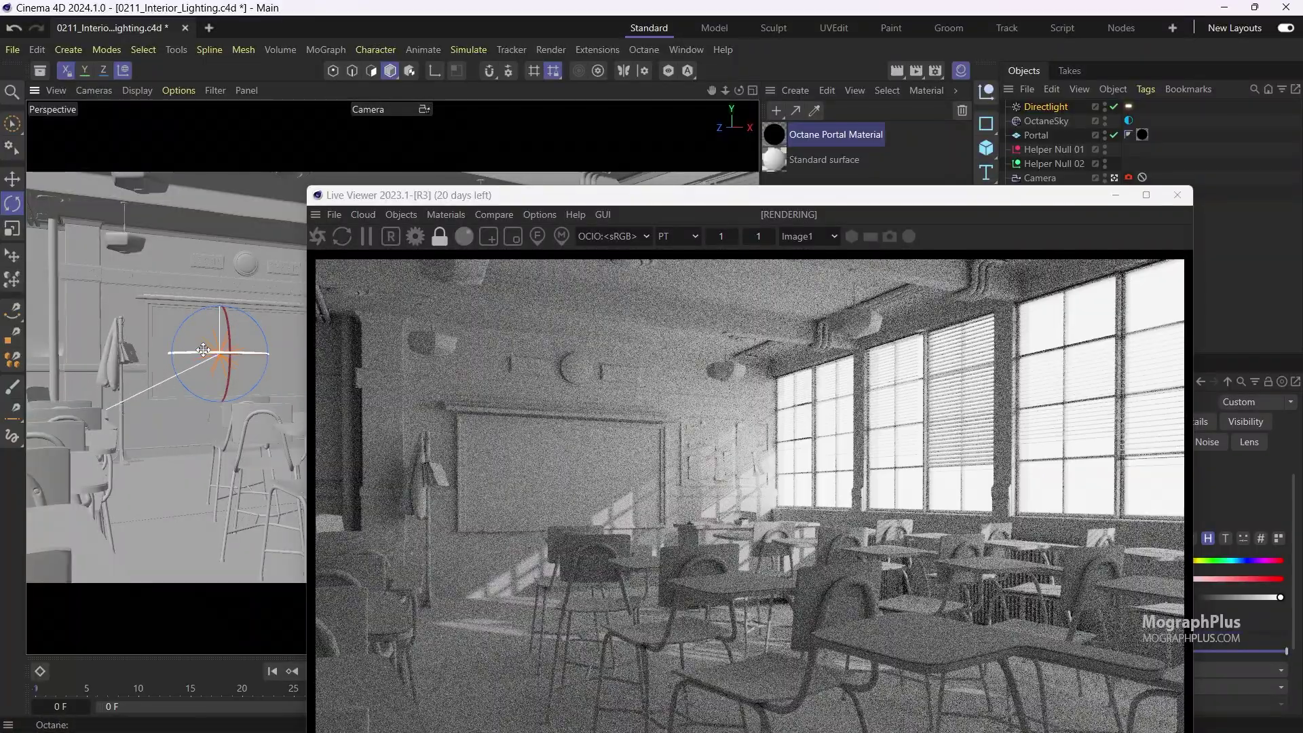
left_click_drag(203, 349, 194, 354)
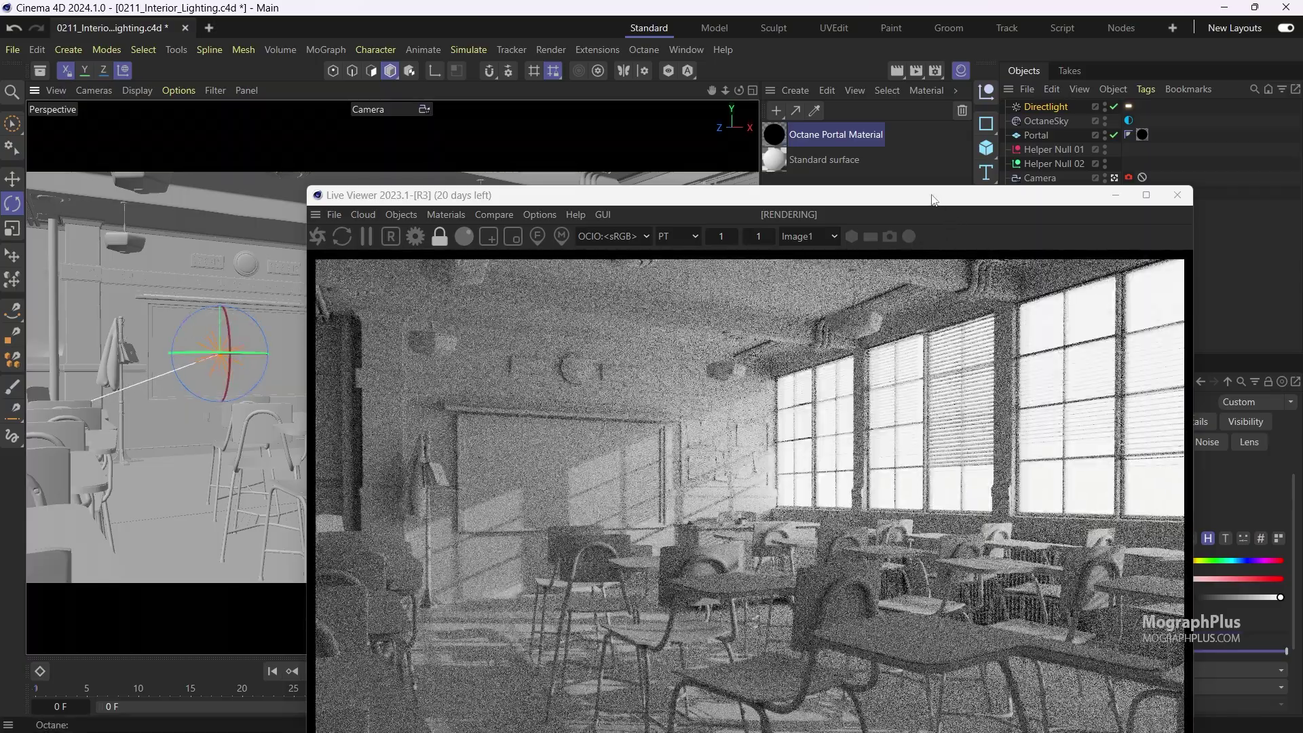
left_click_drag(933, 196, 609, 133)
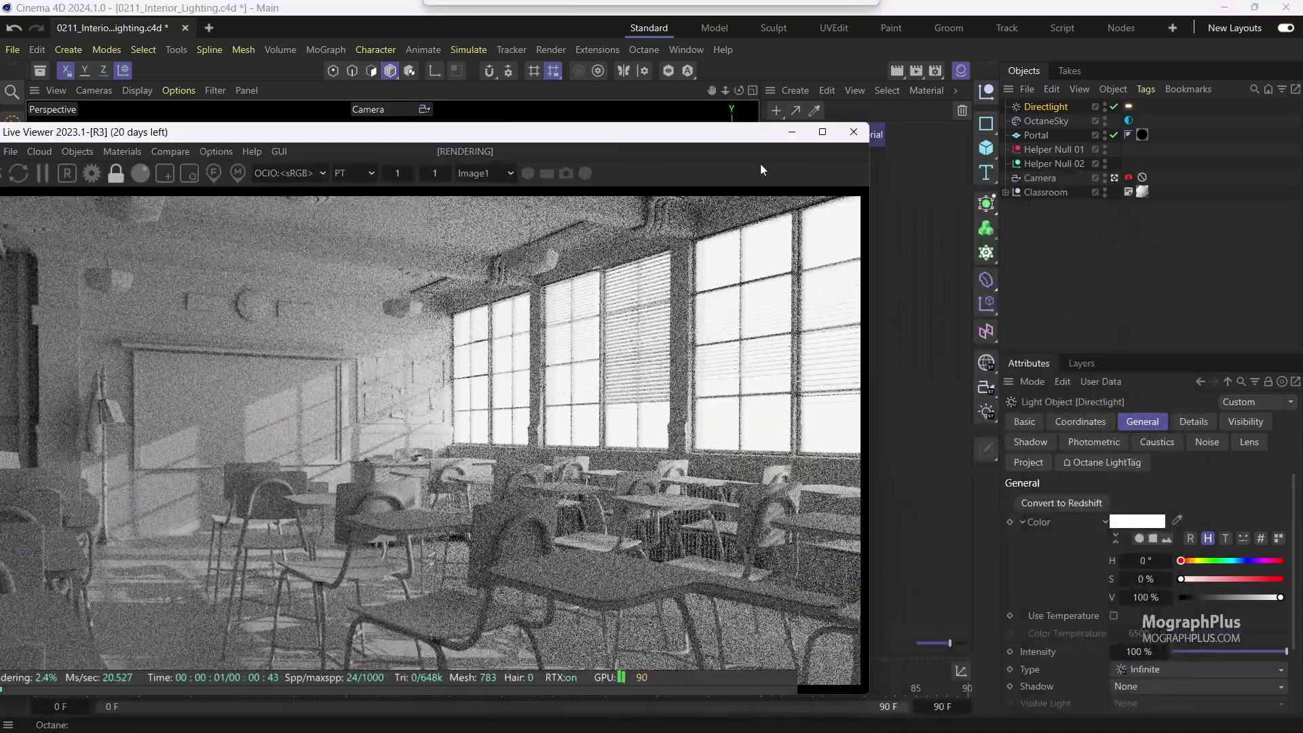
Step: Set the Directlight's rotation to R.X -10°, R.Y 45°, R.Z -10°
left_click(1083, 421)
left_click(1181, 524)
type("-10")
left_click(1178, 543)
type("45")
left_click(1179, 561)
type("-10")
key("Return")
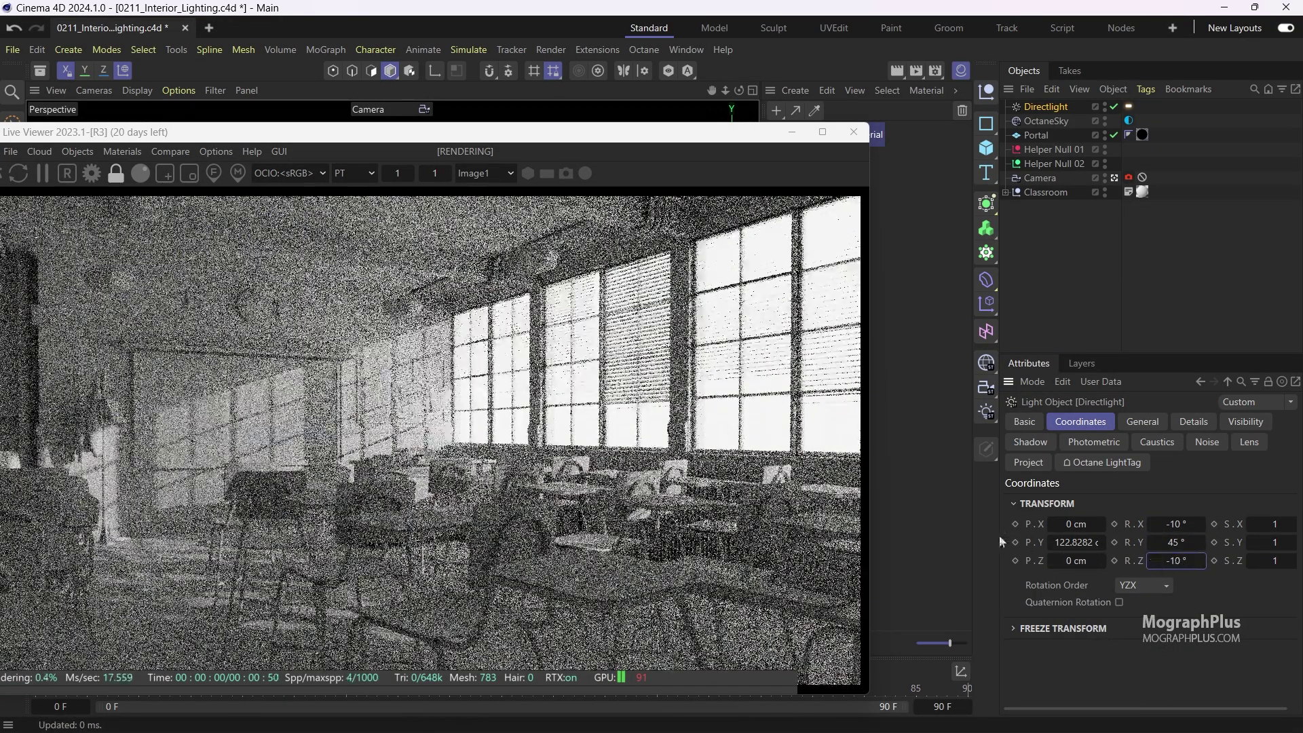
left_click_drag(494, 132, 552, 87)
Step: On the Directlight's Octane LightTag set Power 9, widen the spread angle, and set Temperature 5000
left_click(1130, 106)
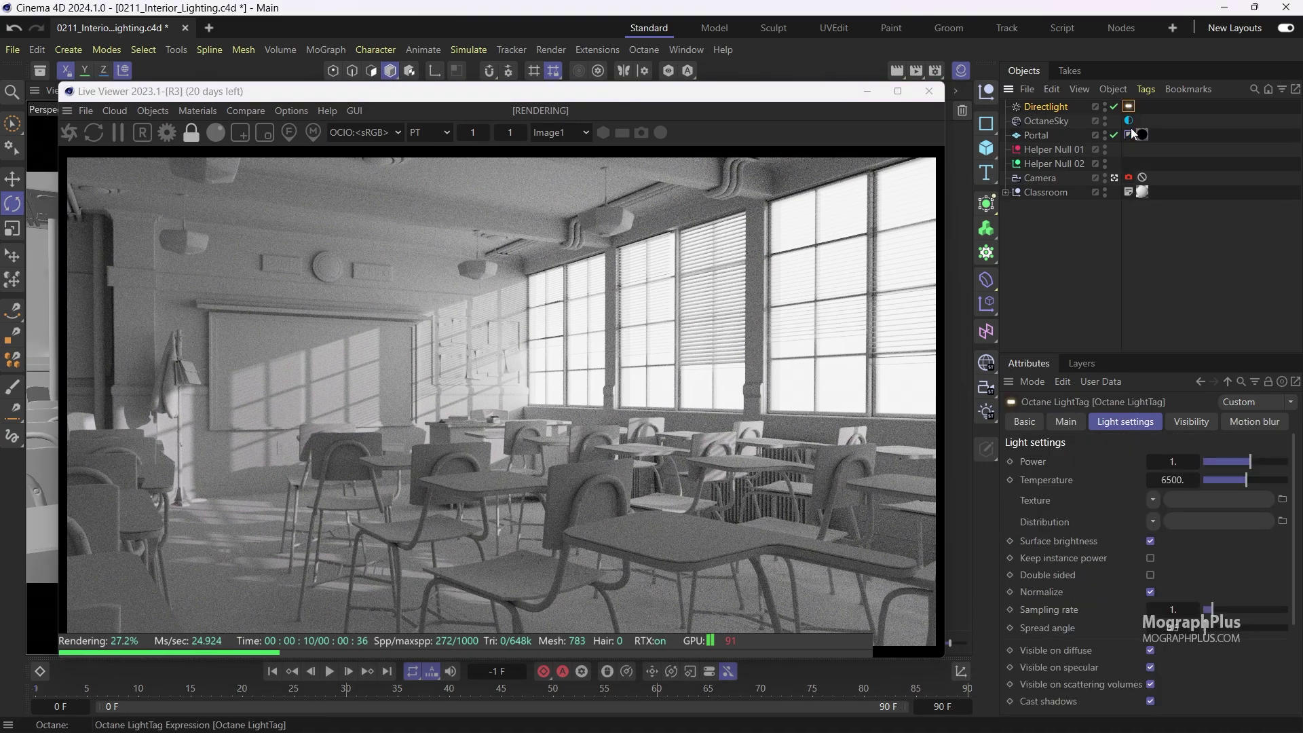
left_click(1173, 462)
type("9")
key("Return")
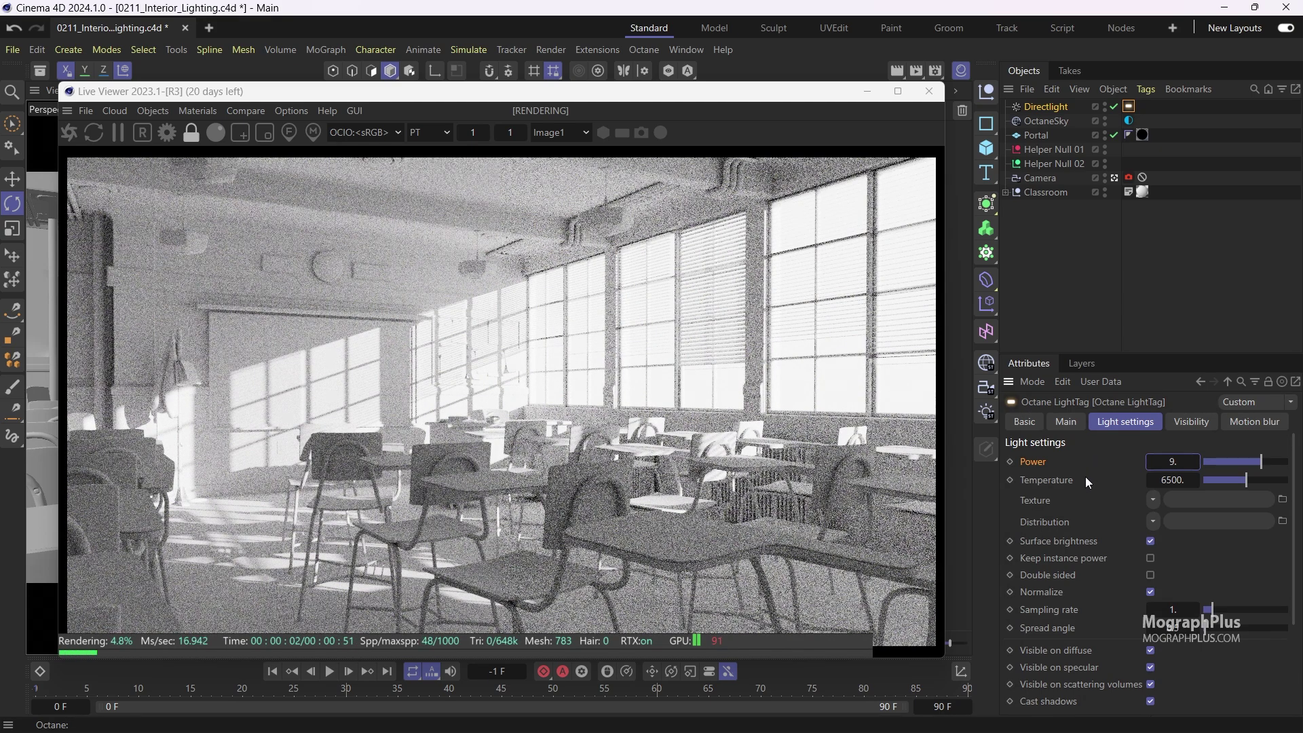
left_click(1063, 628)
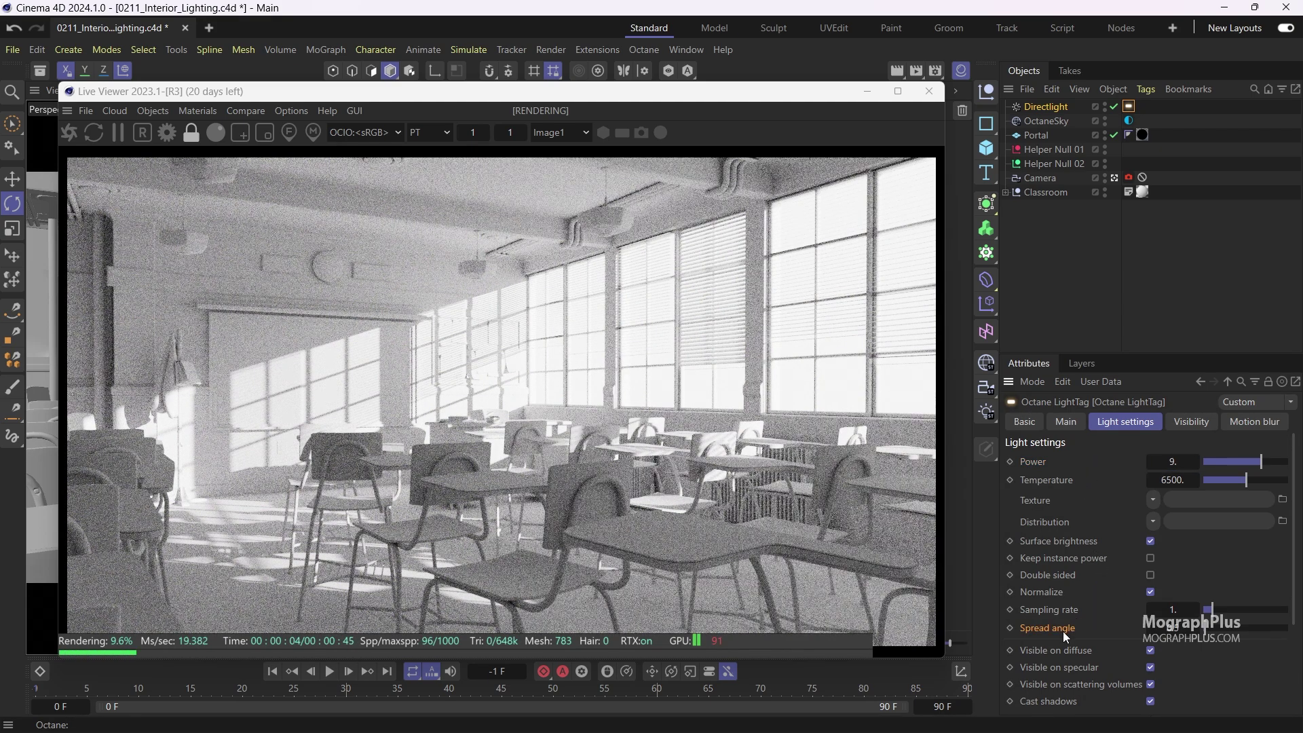
left_click_drag(1154, 628, 1171, 627)
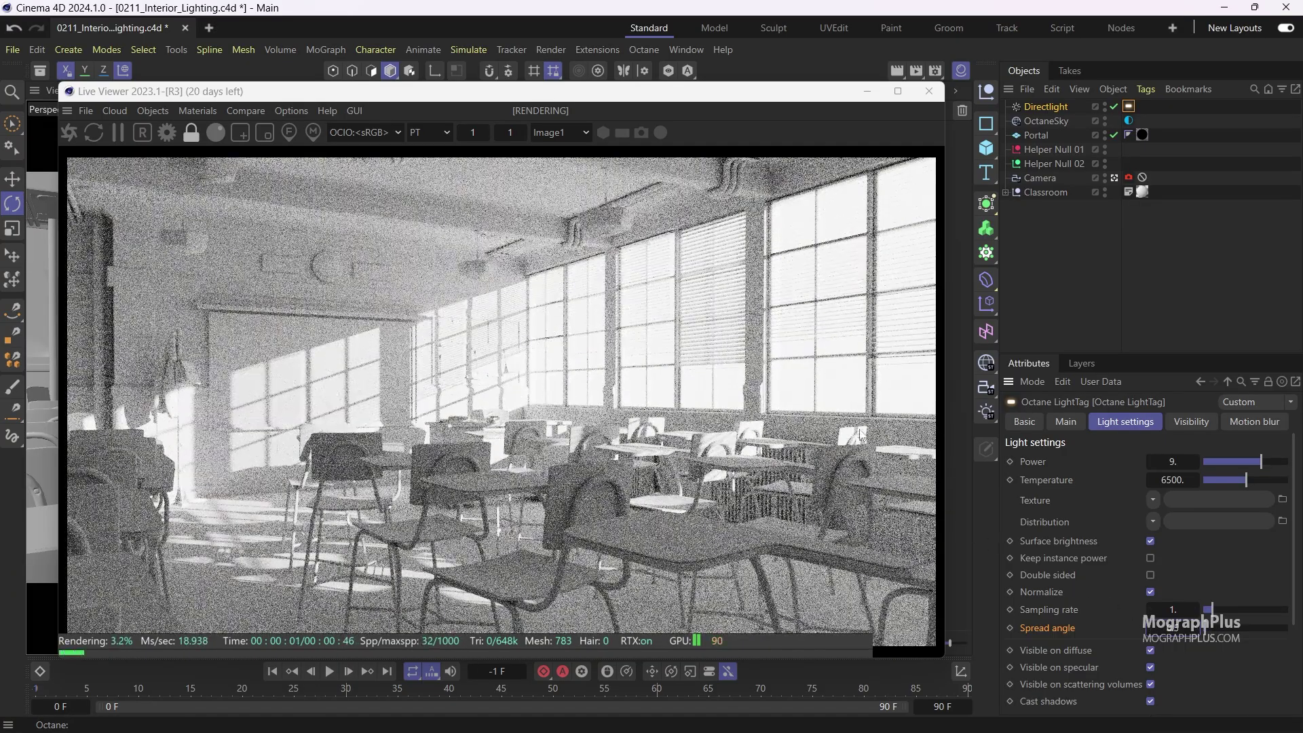
left_click(1172, 480)
type("5000")
key("Return")
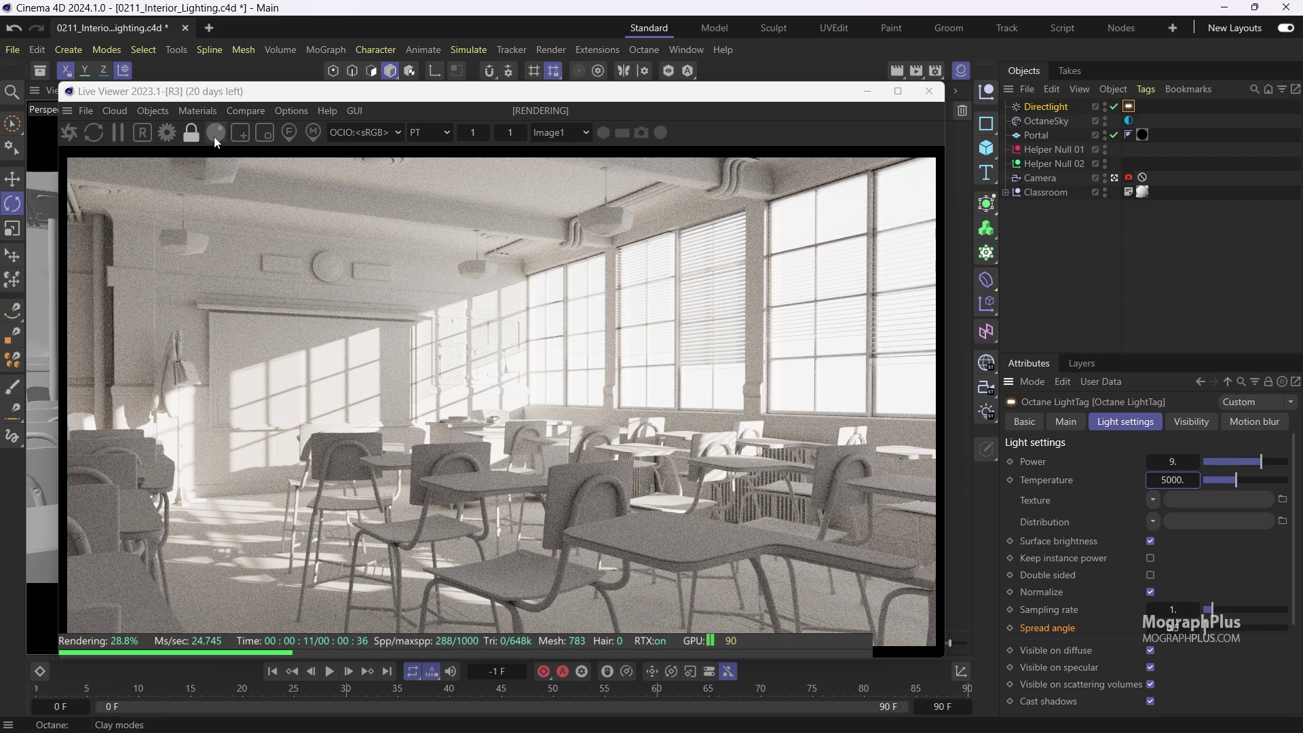
Step: Set Max. samples to 4000 in the Octane render settings
left_click(166, 133)
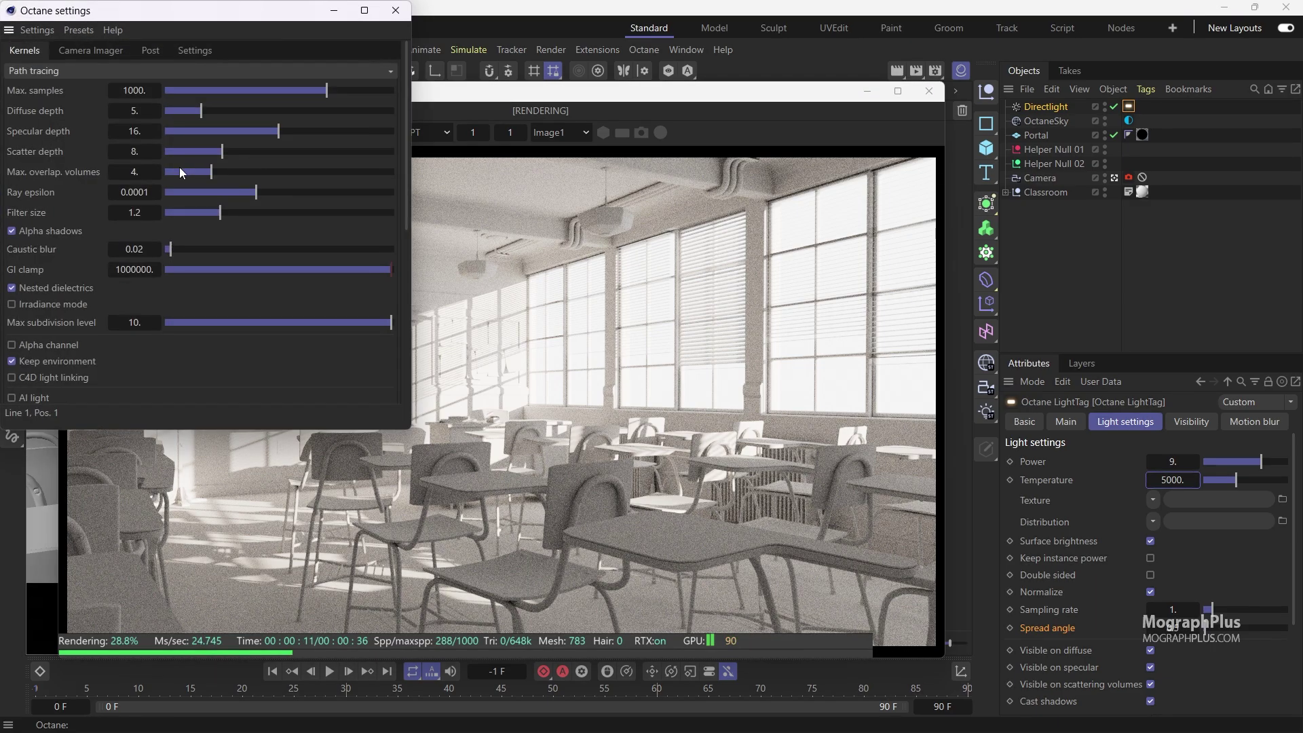
left_click(126, 90)
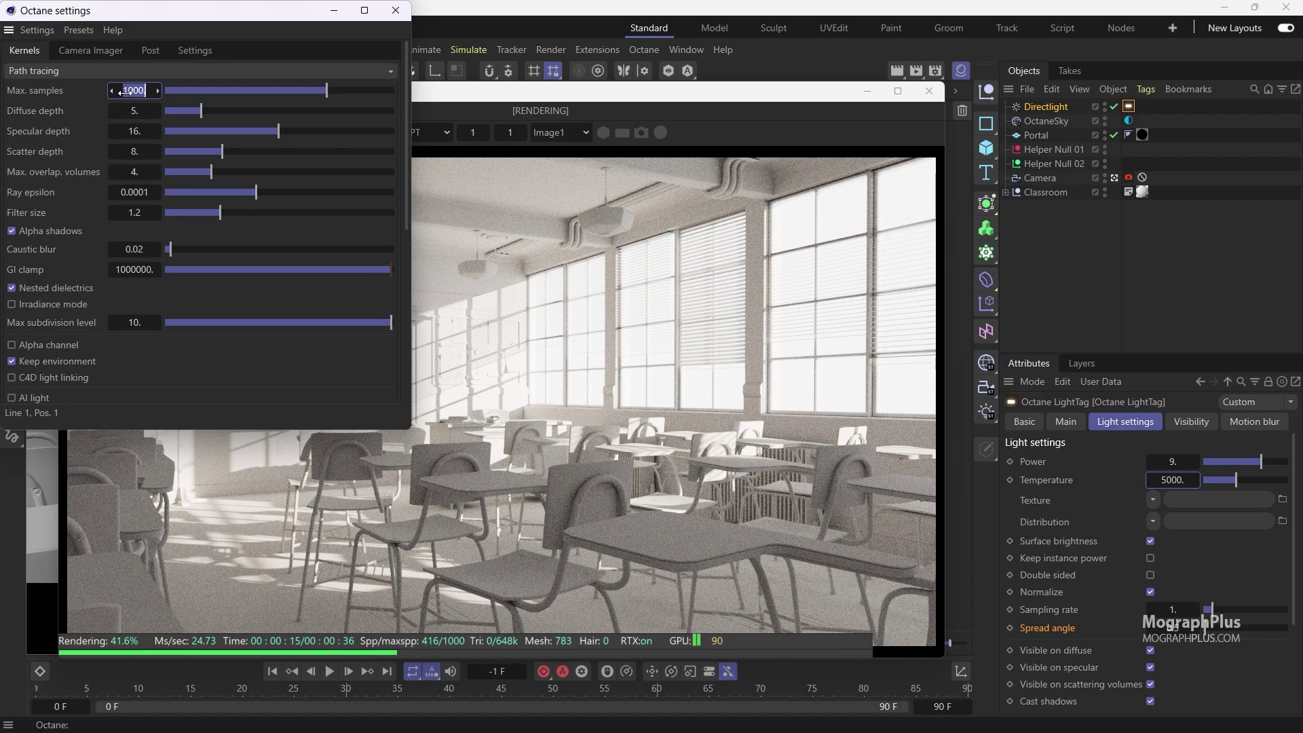
type("4000")
key("Return")
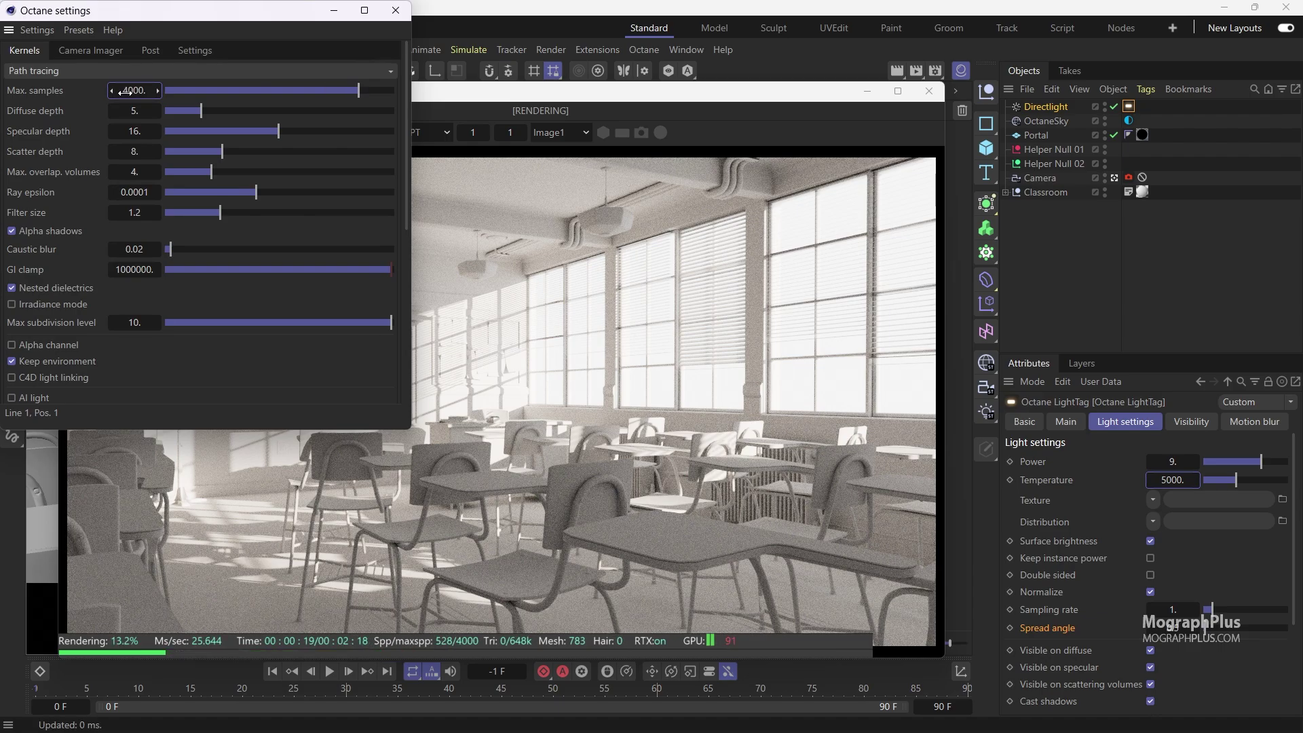
Step: Enable Denoise on completion under the camera tag's Spectral AI Denoiser in Camera Imager
left_click(390, 18)
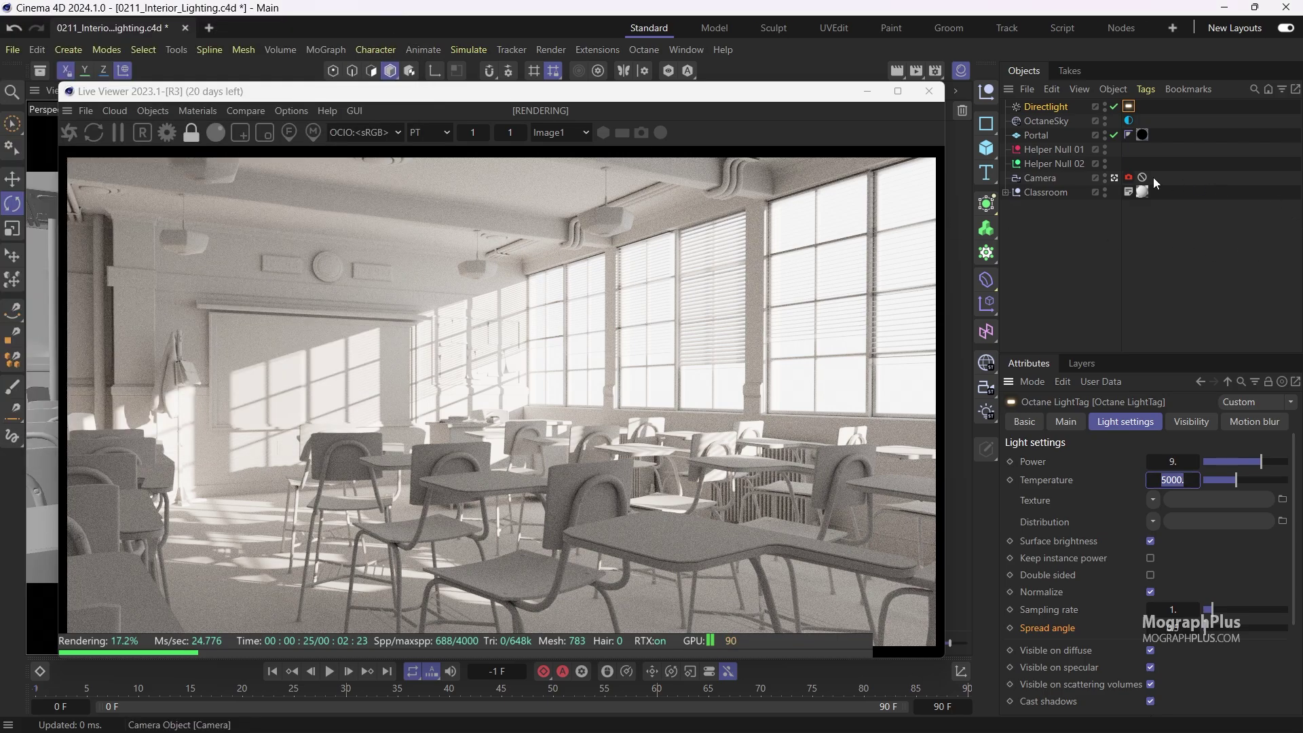
left_click(1129, 178)
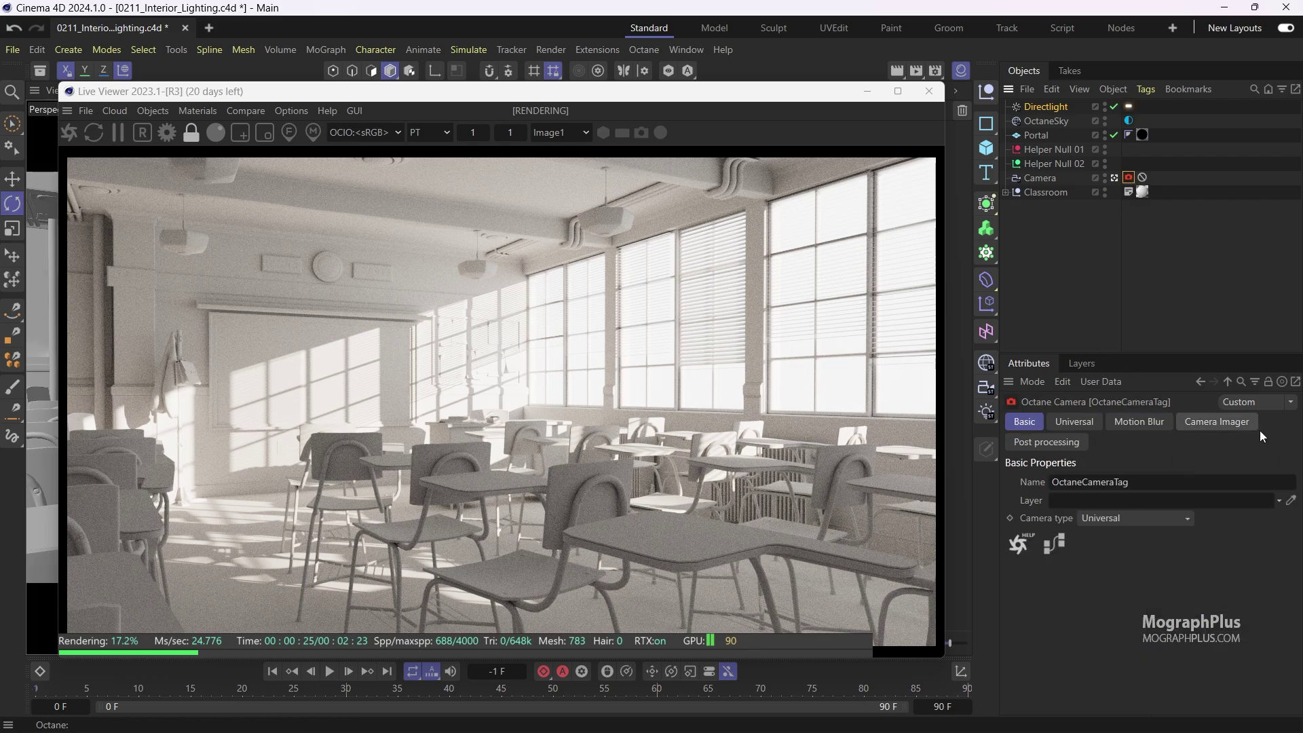
left_click(1228, 421)
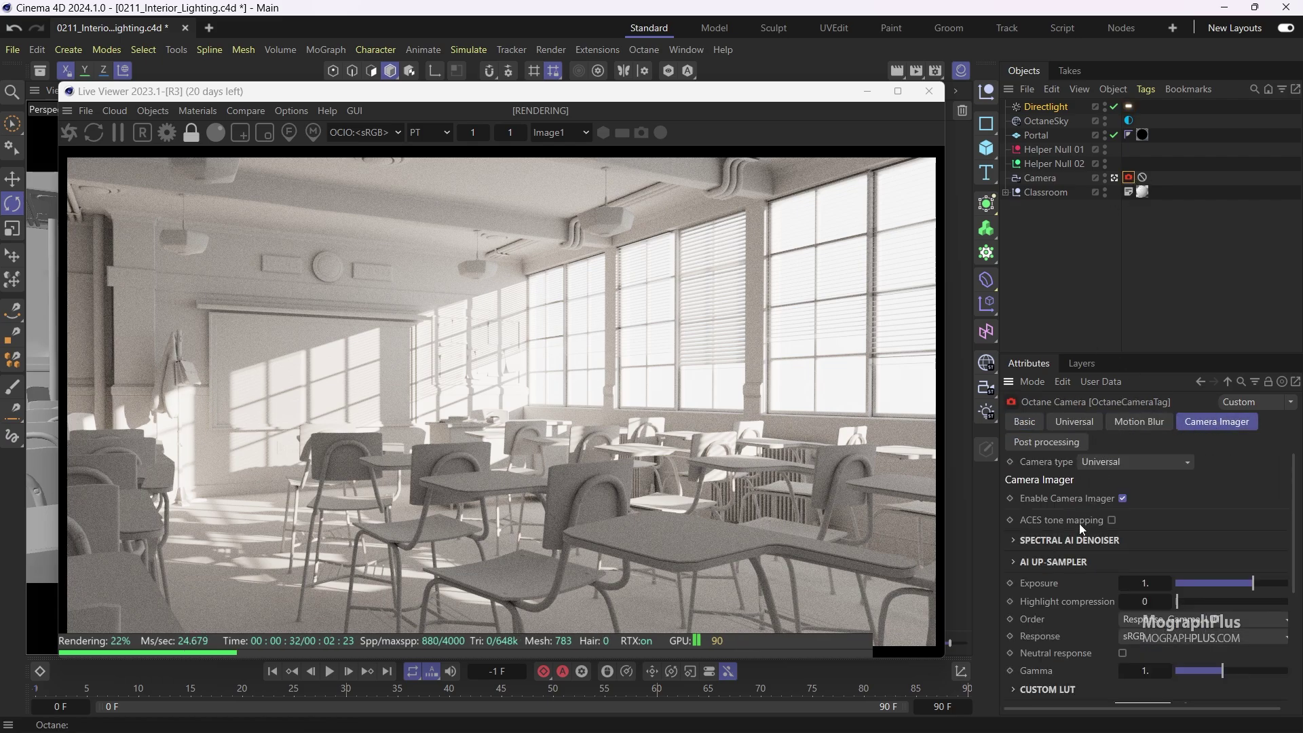
left_click(1077, 541)
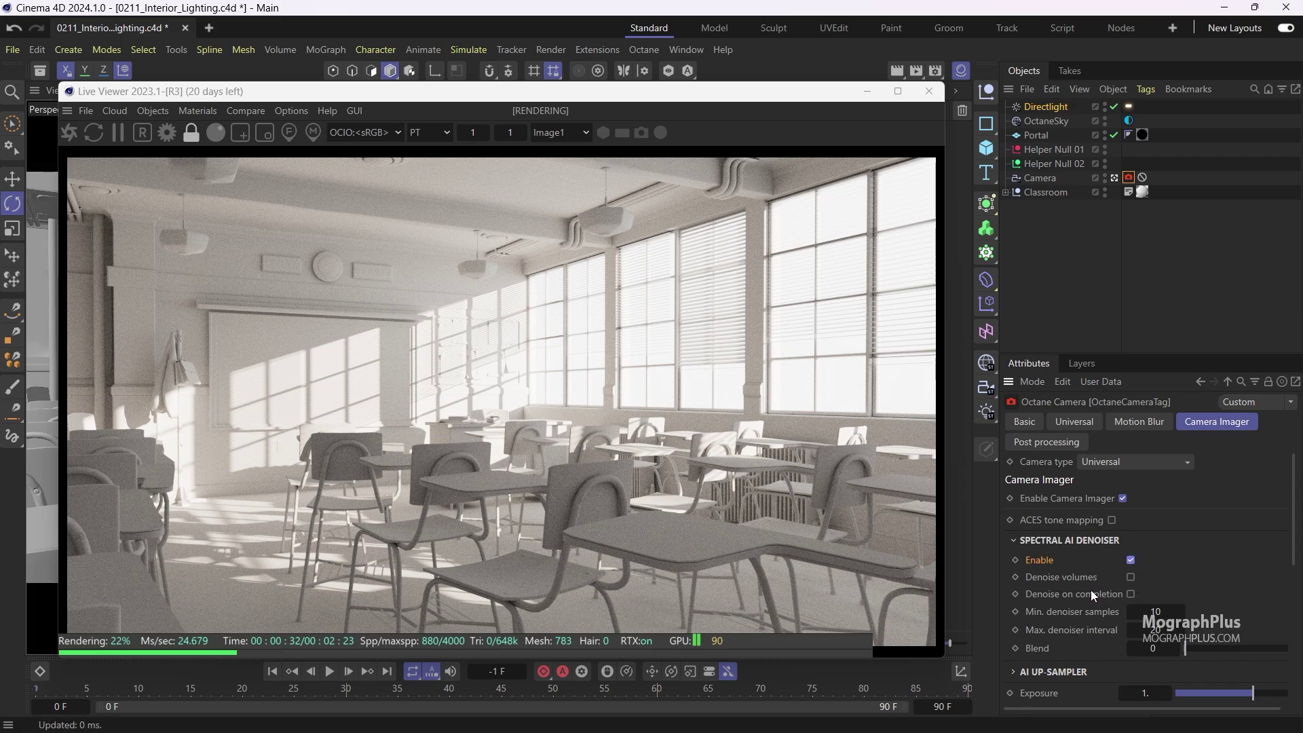
left_click(1132, 594)
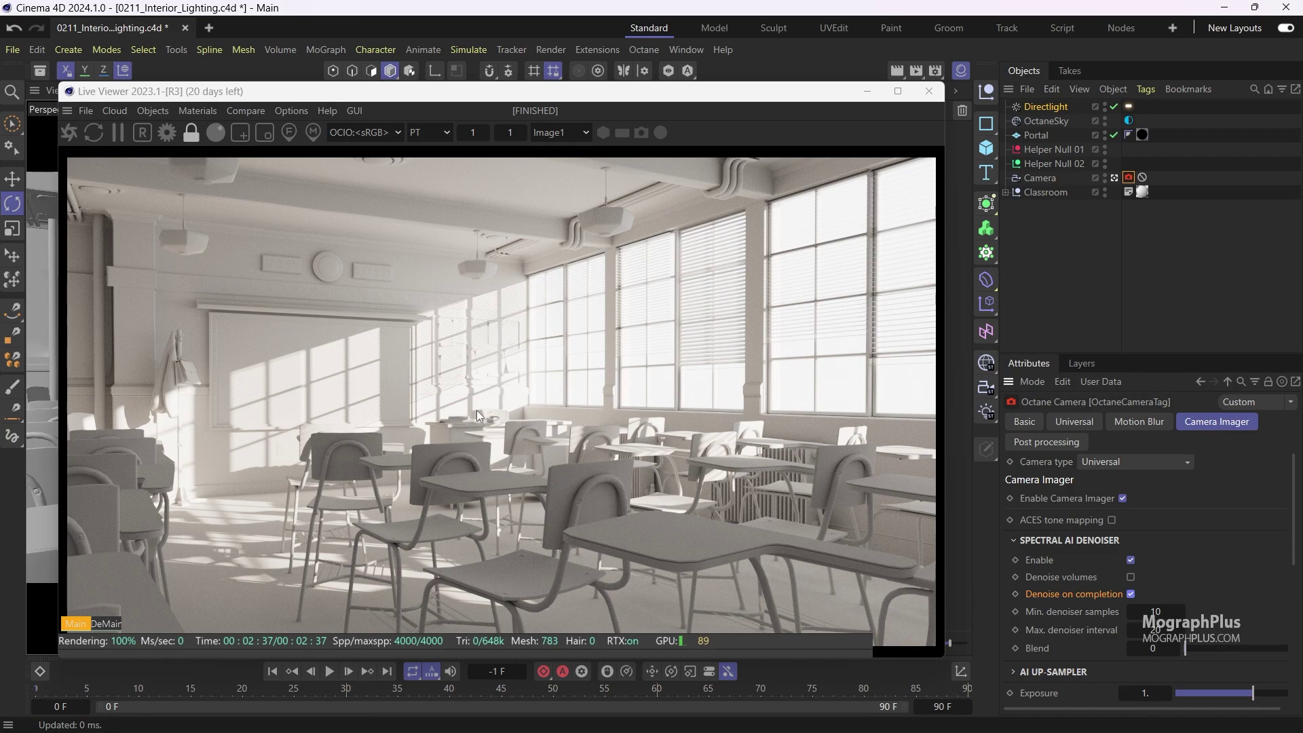
Step: Compare the denoised render pass with the raw main pass
left_click(108, 624)
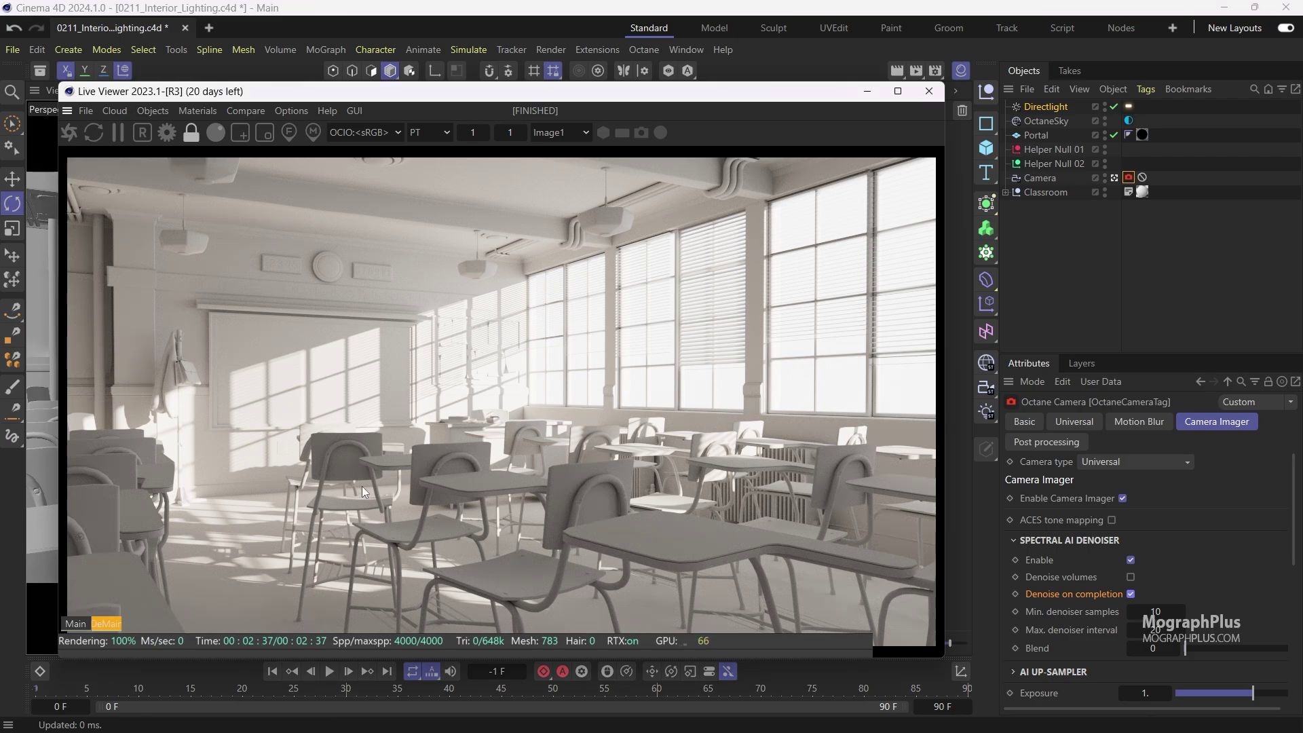
scroll(361, 499, "up", 5)
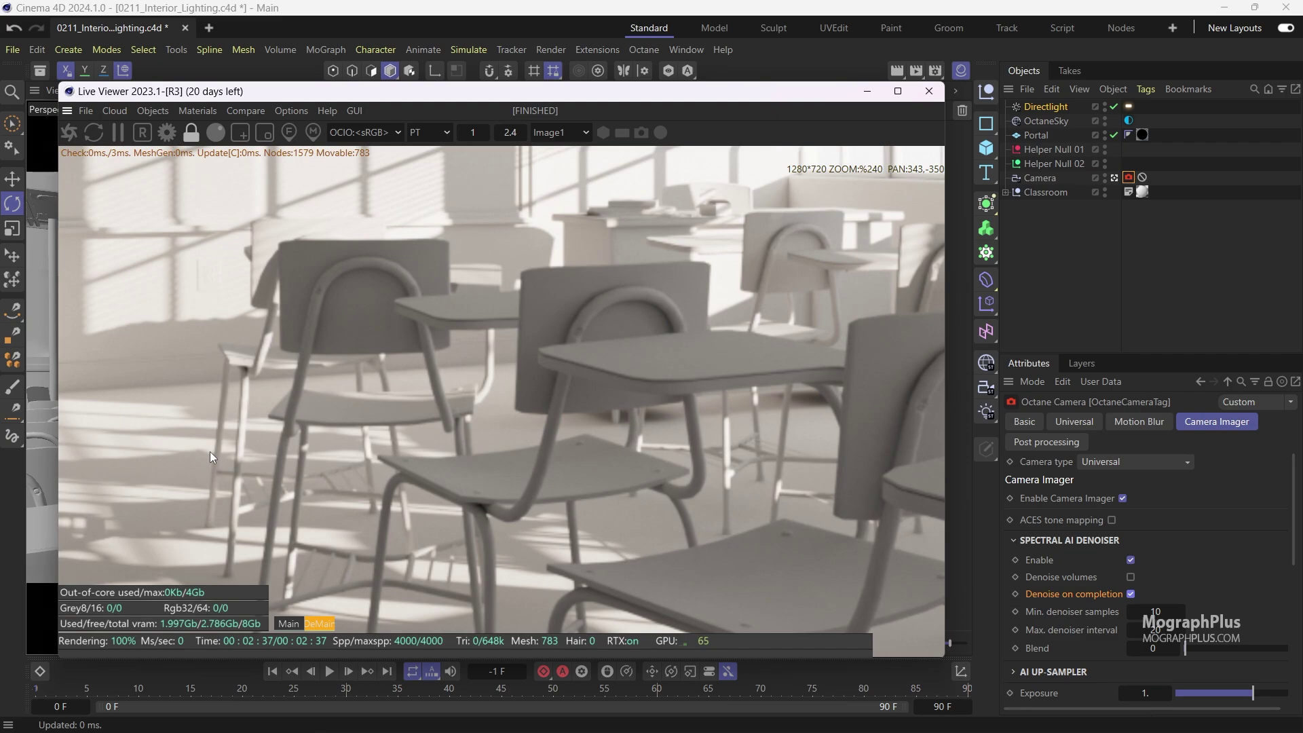
scroll(398, 426, "down", 5)
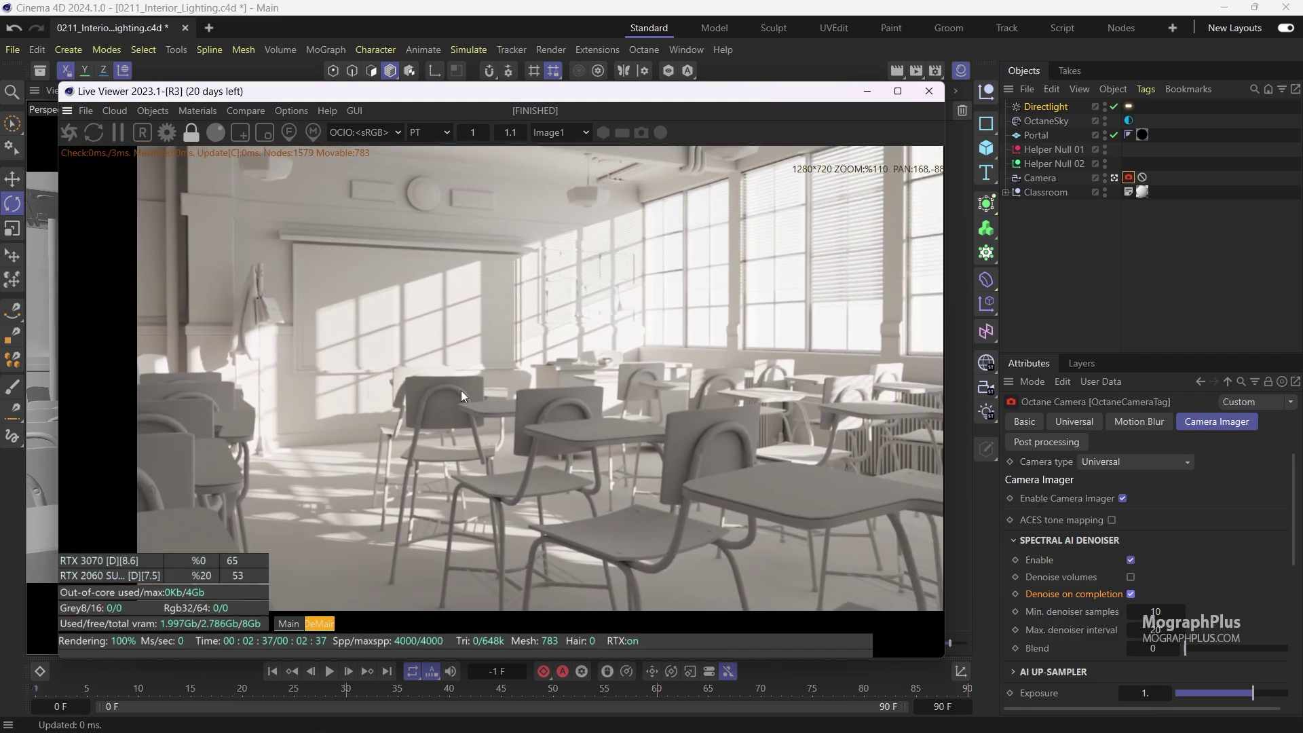
scroll(413, 413, "down", 1)
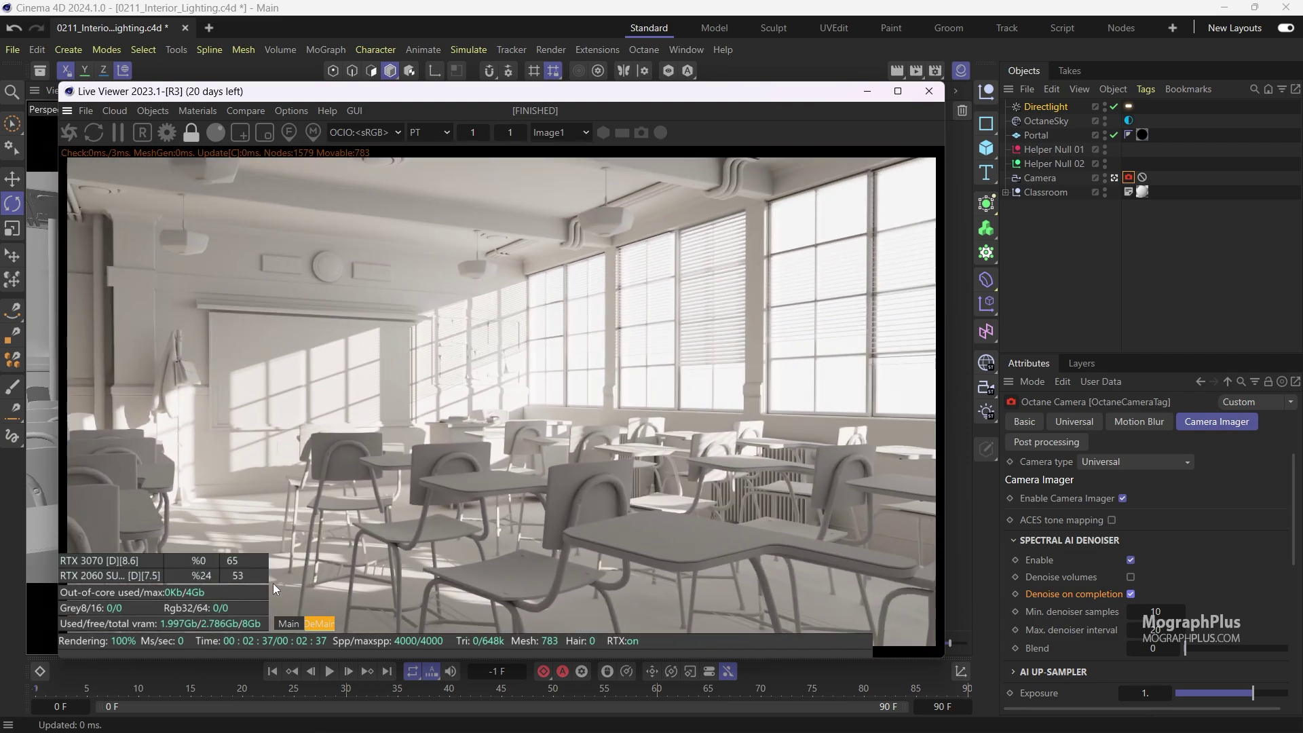
left_click(288, 623)
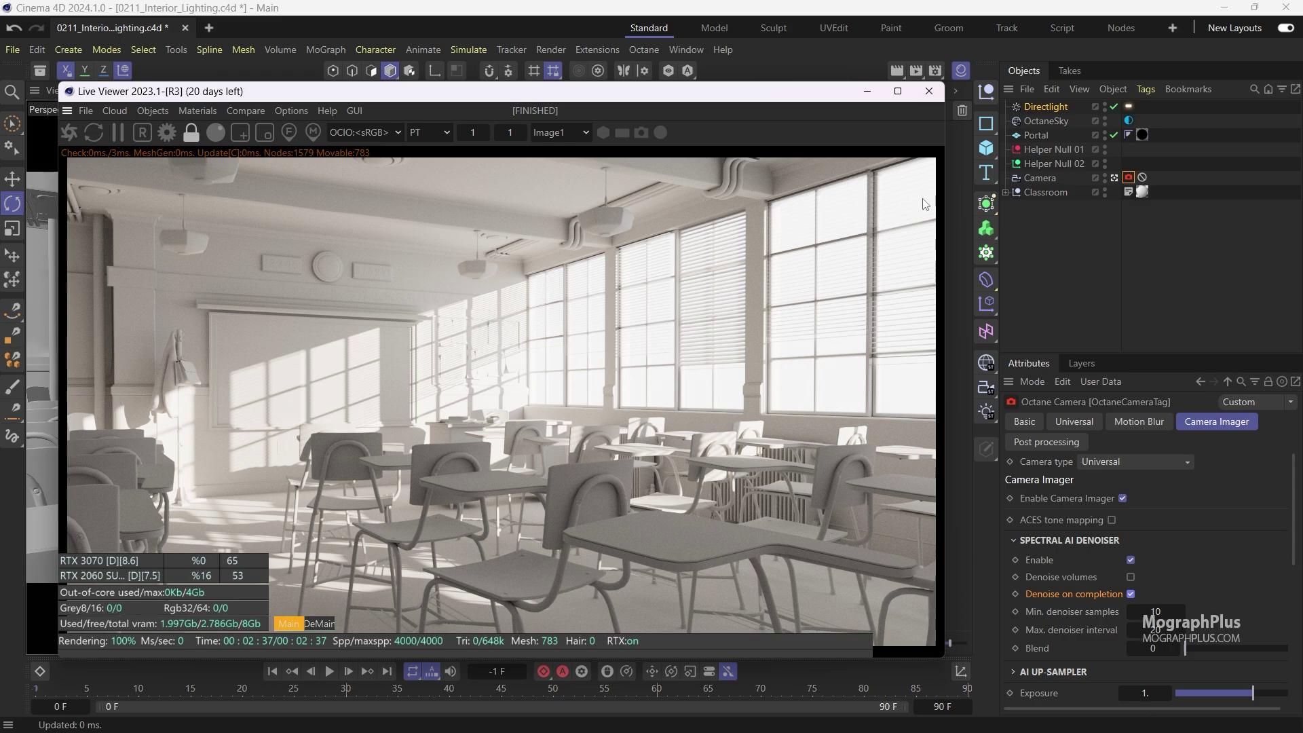
Step: Group Directlight and OctaneSky under a null named Lighting_Setup_01 and hide it
left_click(1041, 123, "shift")
key("alt+g")
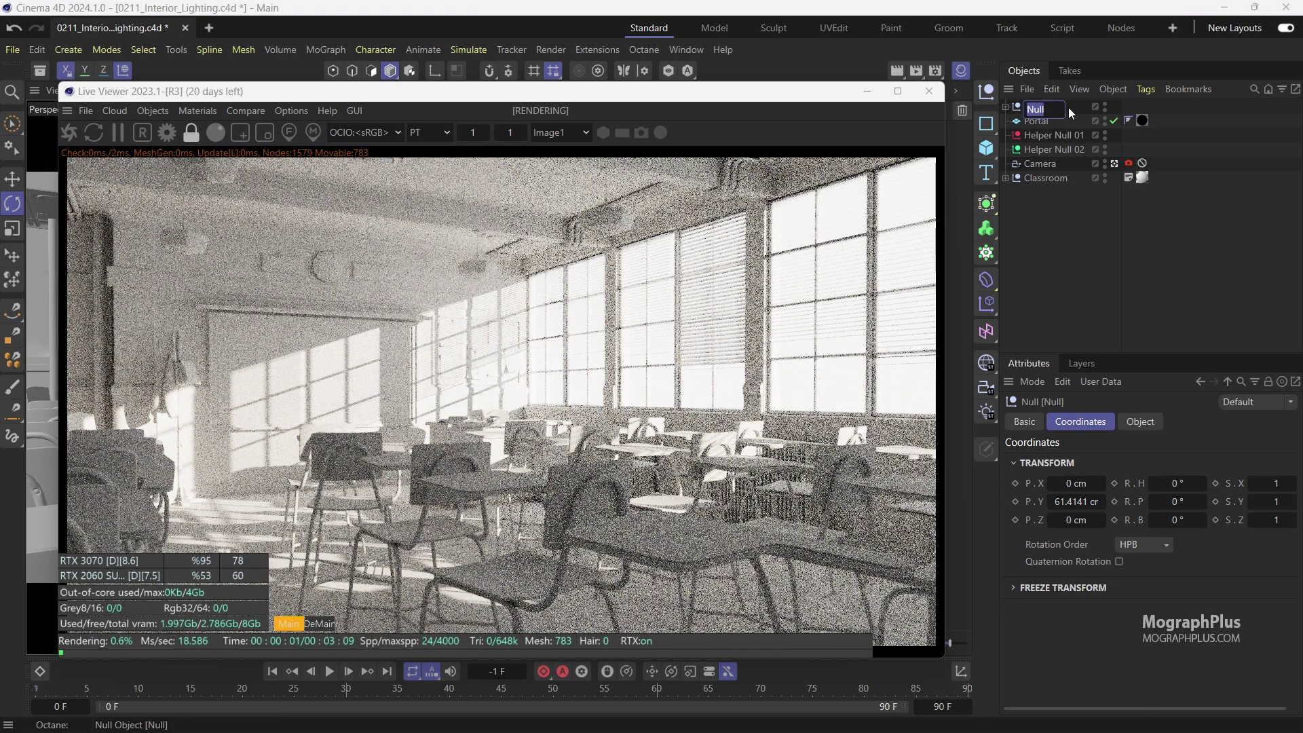
double_click(1066, 107)
type("Lighting")
type("_Se")
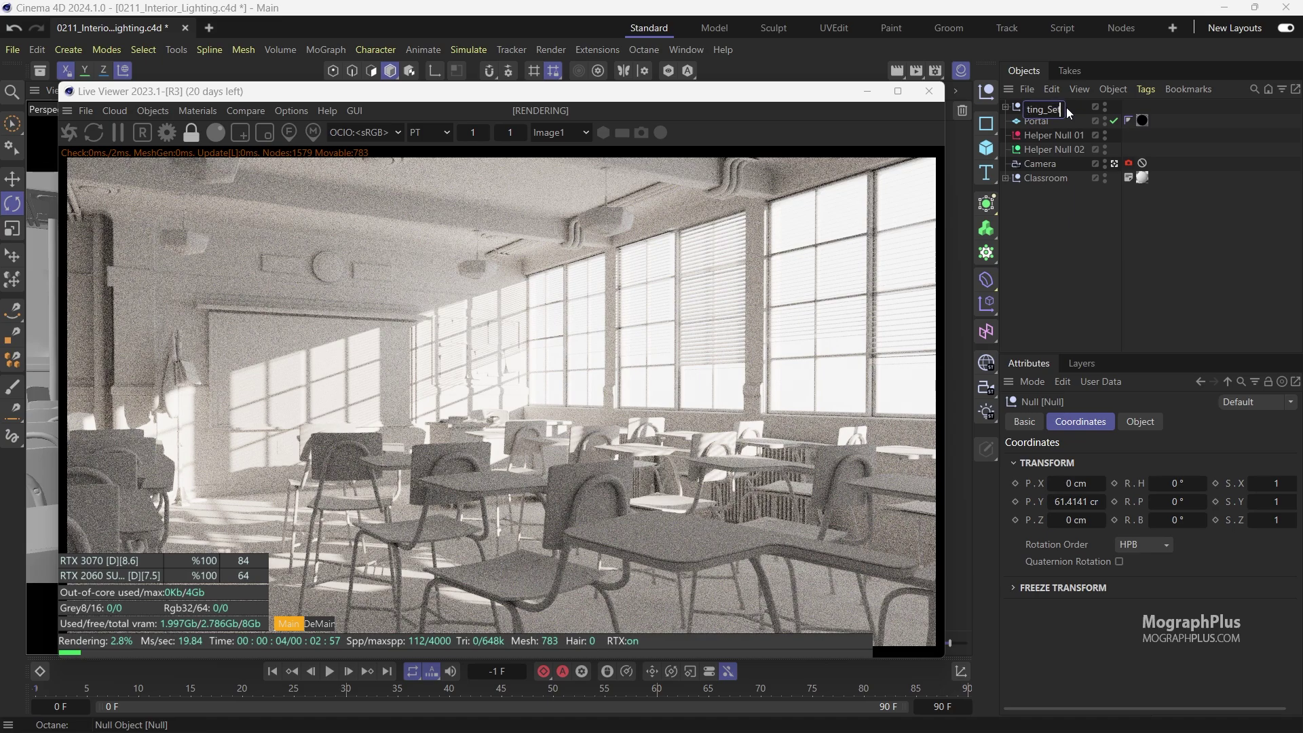
type("tup_01")
key("Return")
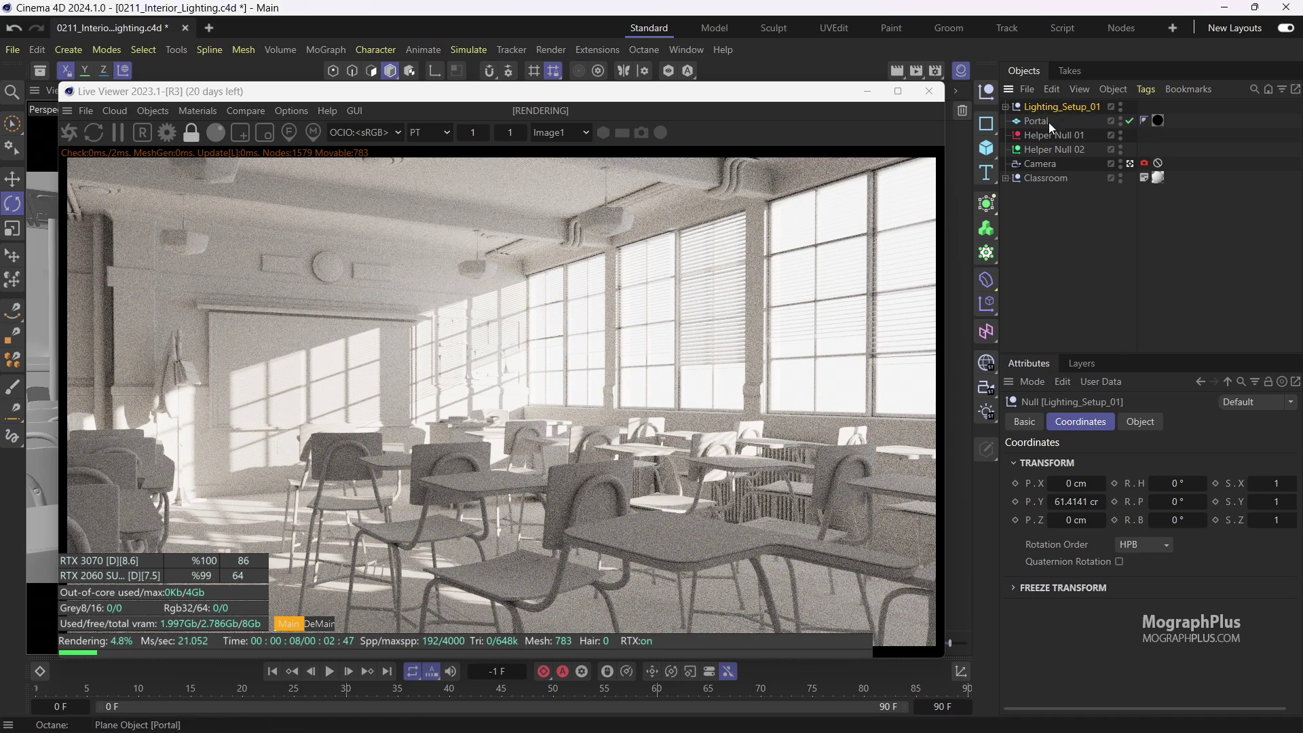
left_click(1122, 107)
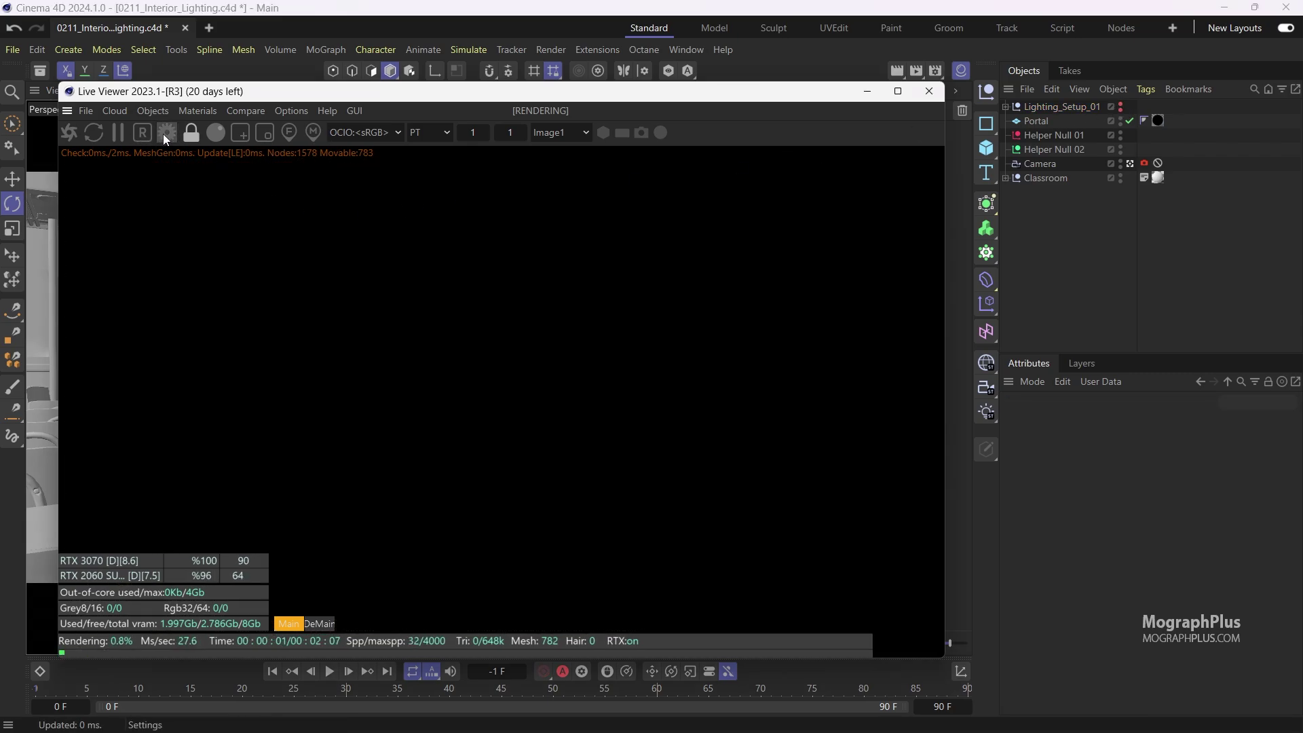
Step: Set Octane's Max. samples back to 1000
left_click(167, 132)
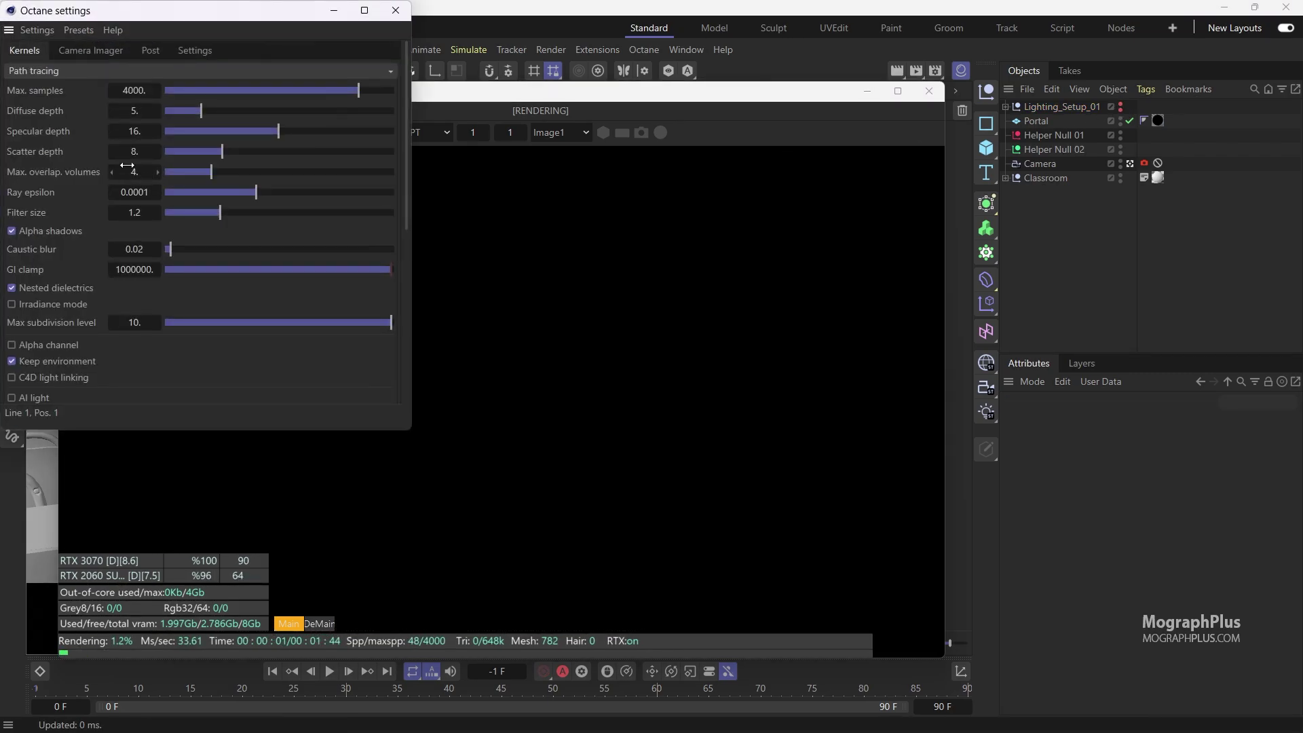
double_click(134, 90)
type("1000")
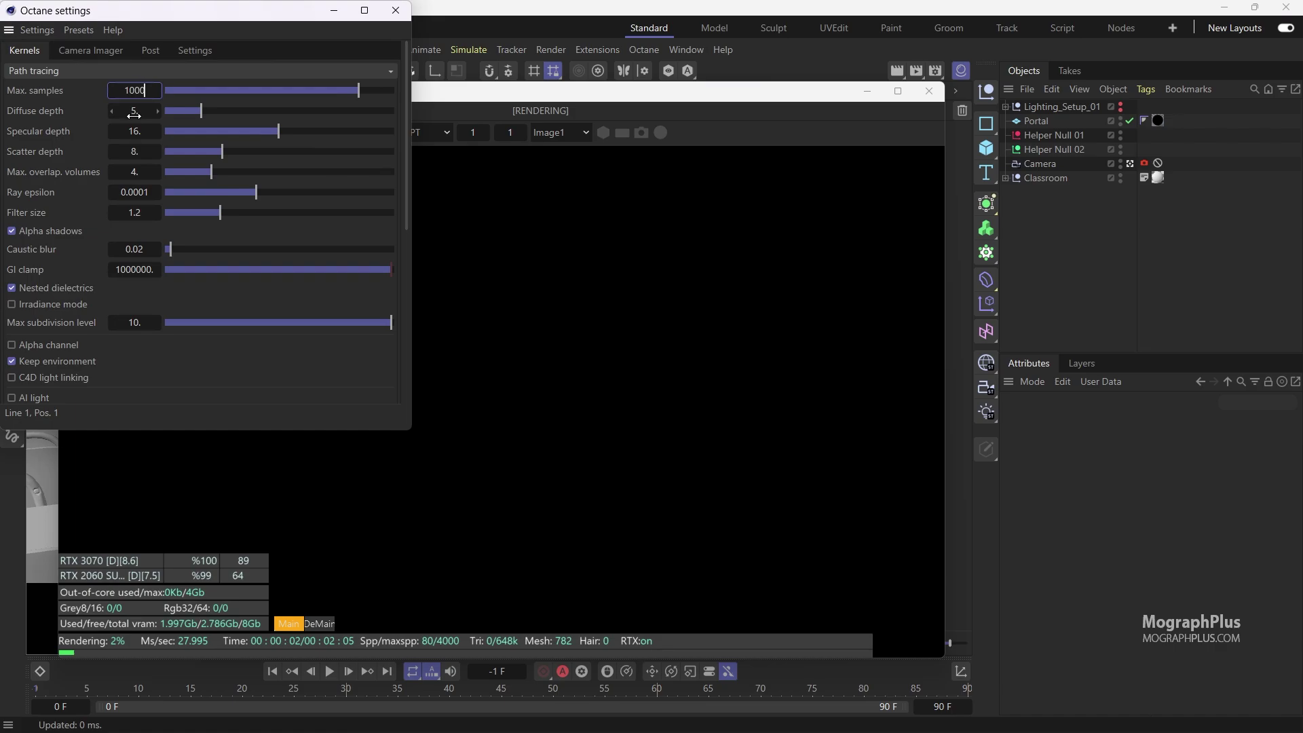
key("Return")
left_click(396, 10)
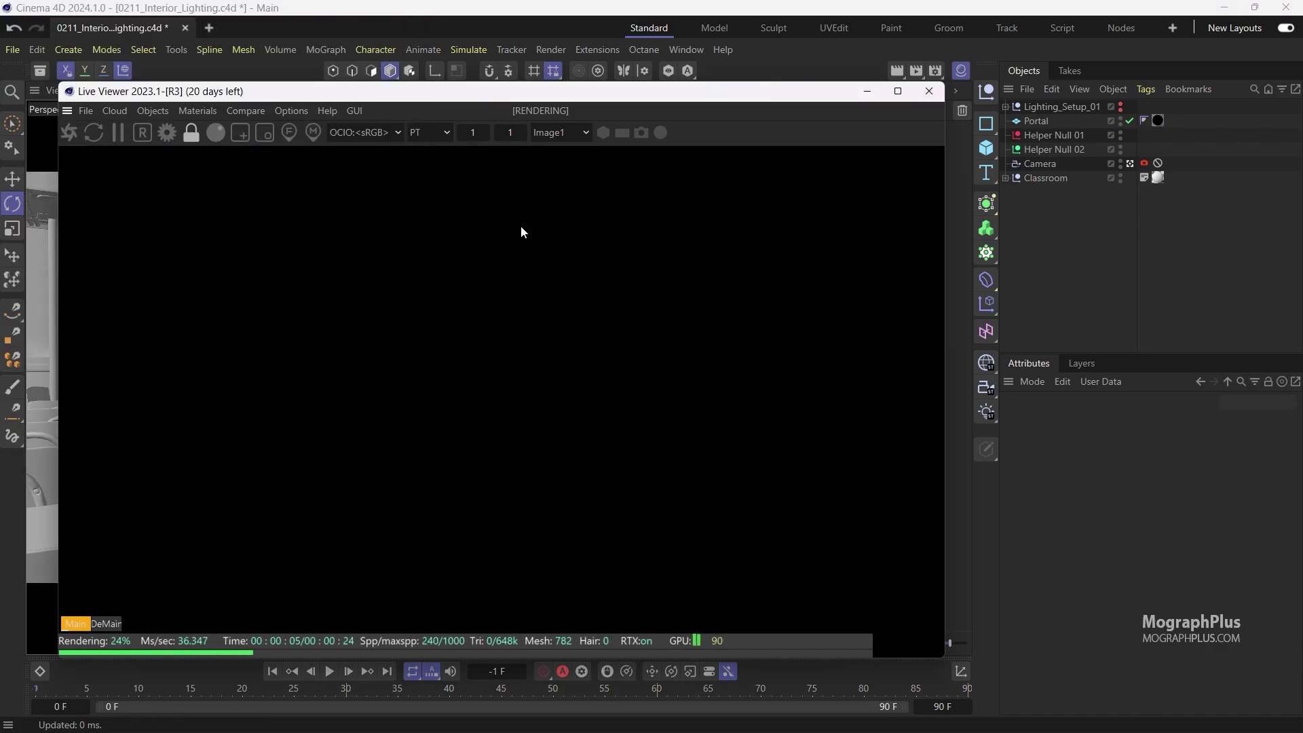
Step: Turn off the camera tag's Denoise on completion and view the denoised pass
left_click(1145, 163)
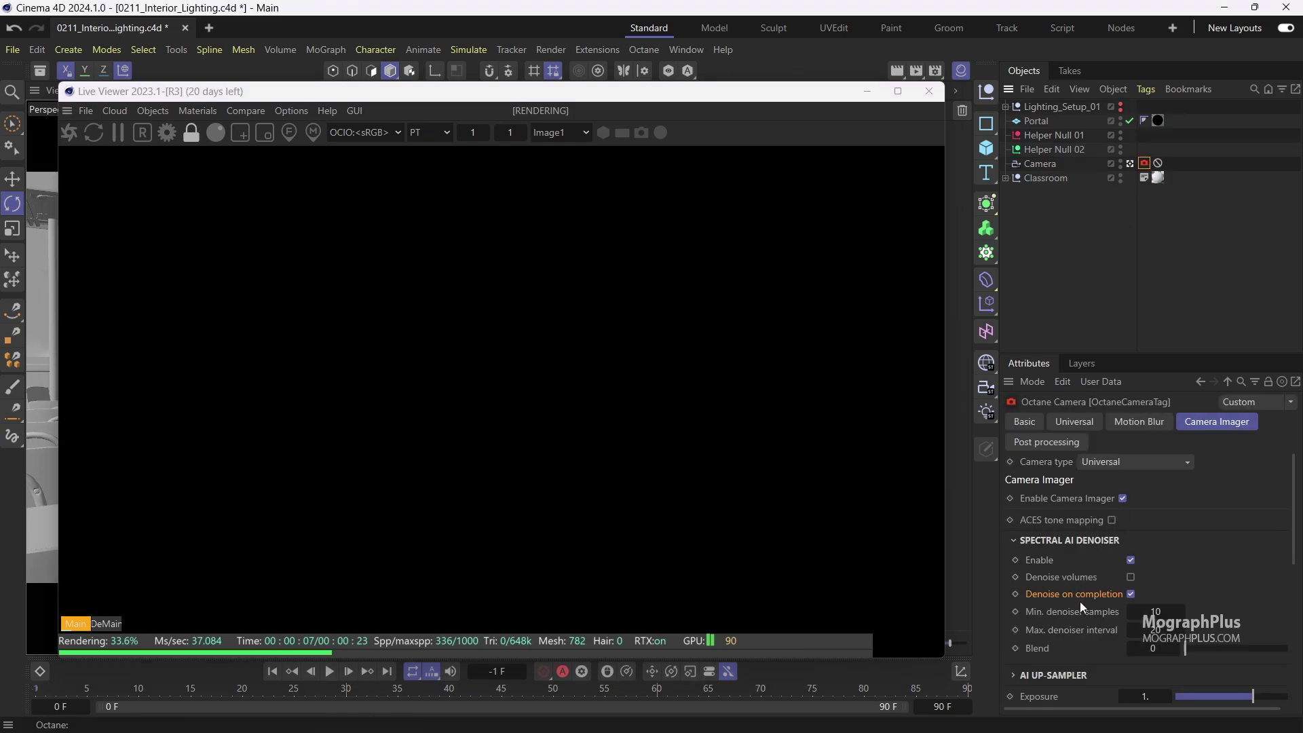
left_click(1130, 595)
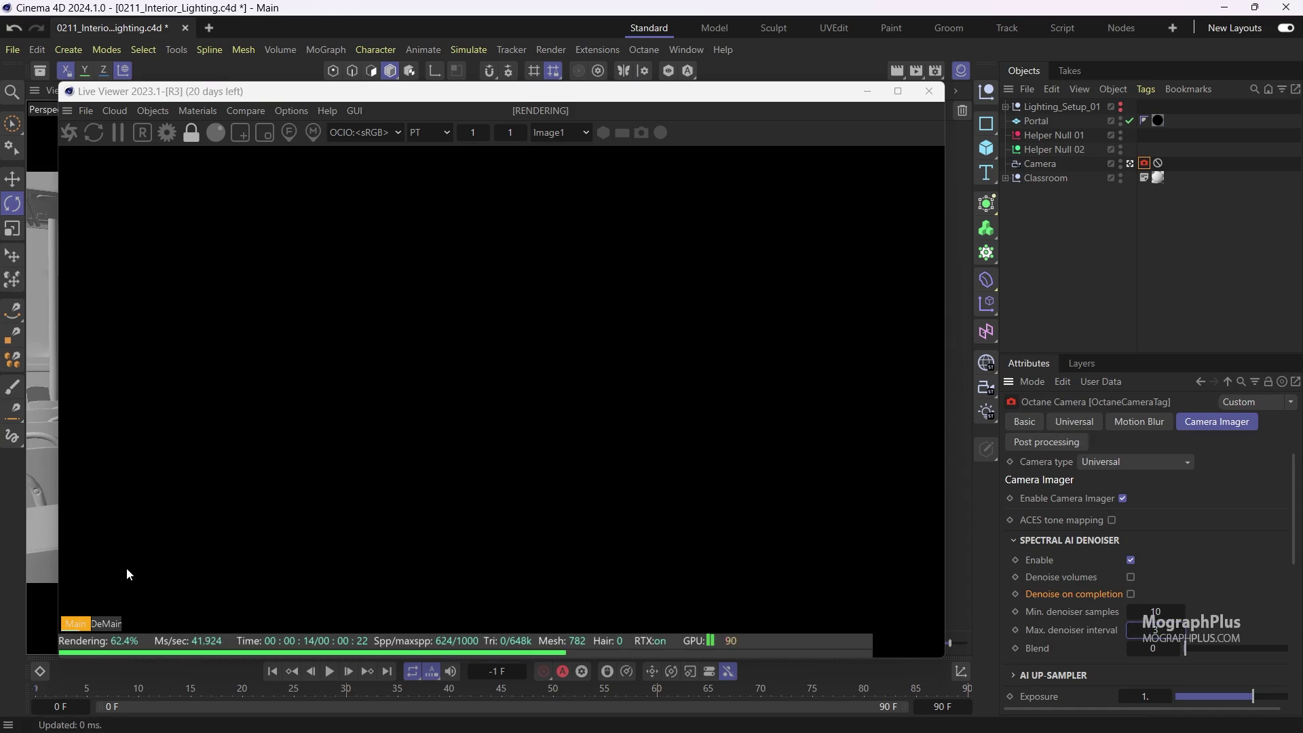
left_click(107, 623)
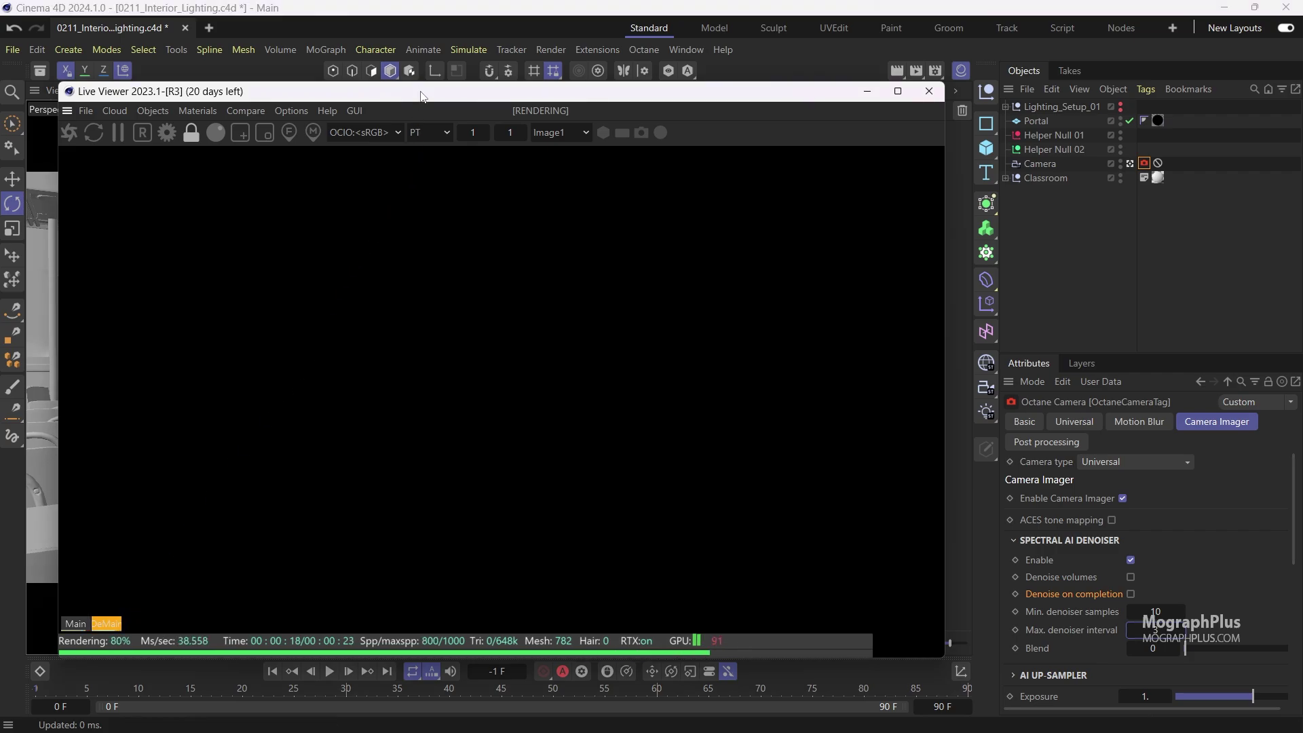
left_click_drag(422, 96, 476, 96)
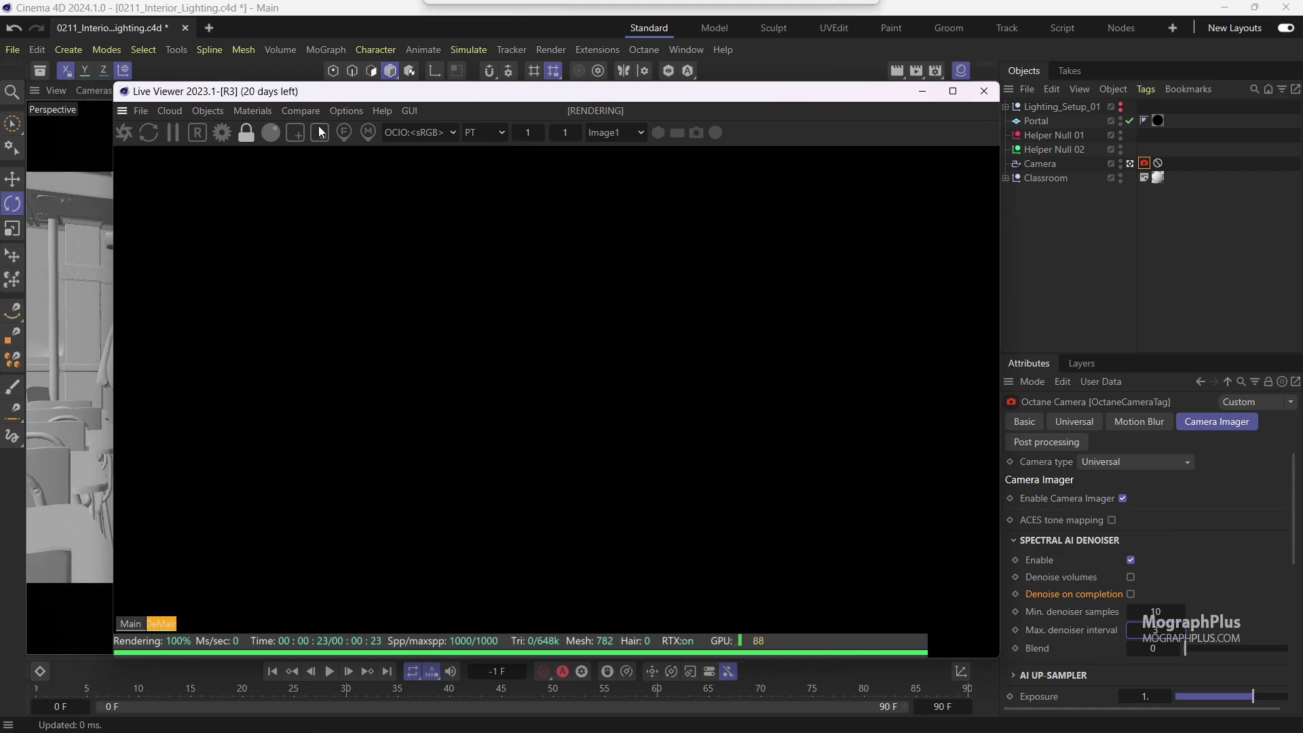
left_click(207, 111)
Step: Add an Octane Daylight, raise it along Y, and rotate it about 36 degrees
mouse_move(231, 189)
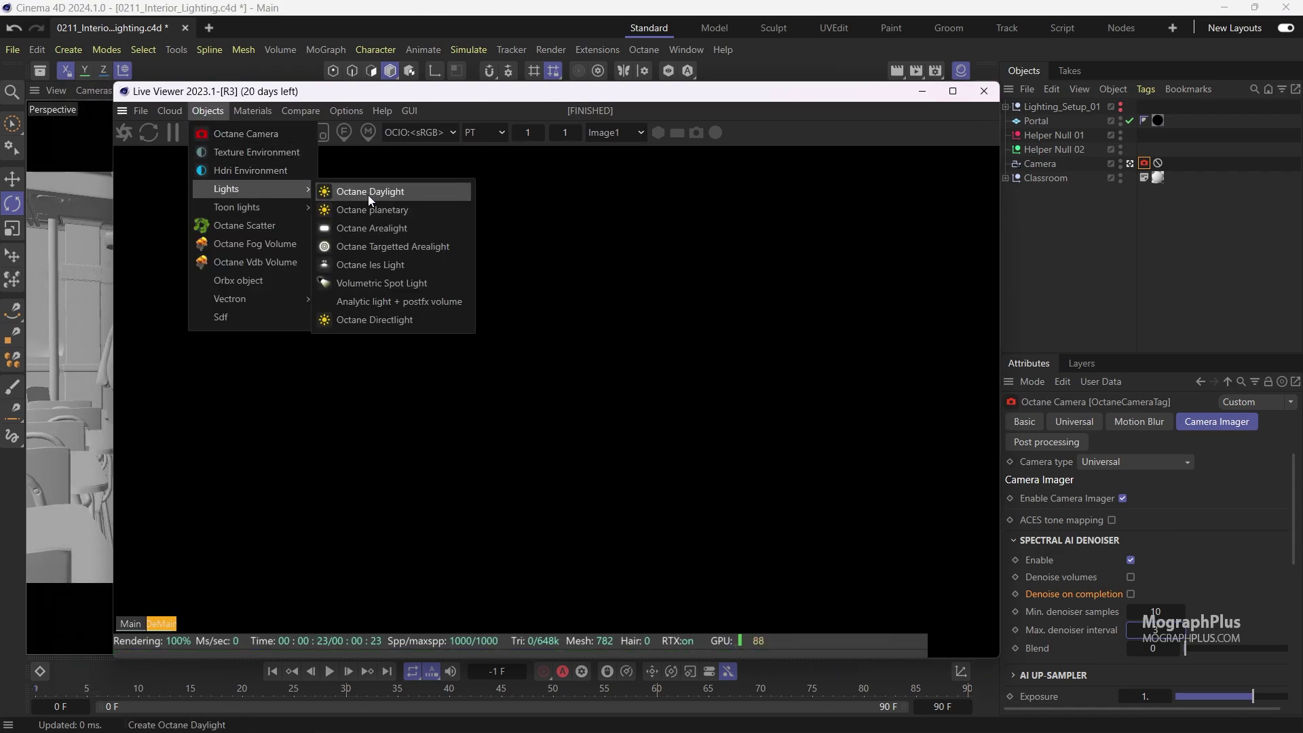
left_click(425, 184)
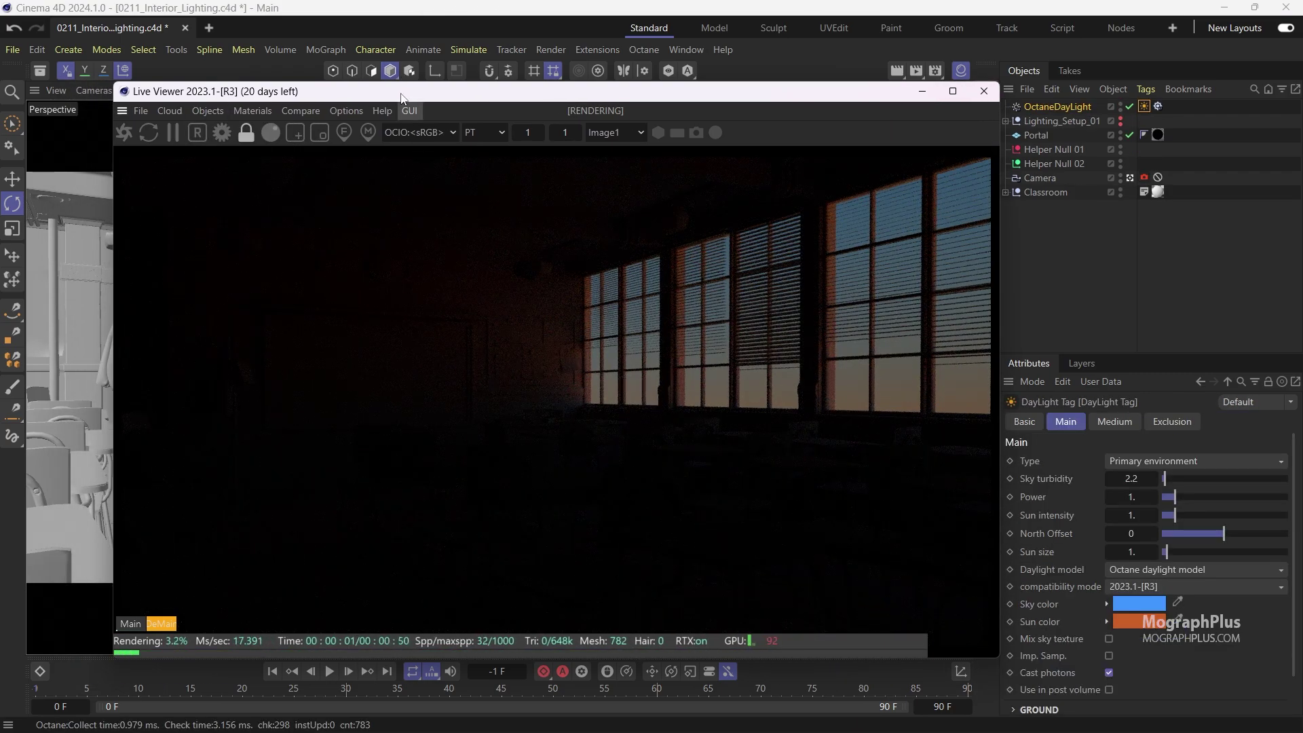
left_click_drag(402, 96, 665, 100)
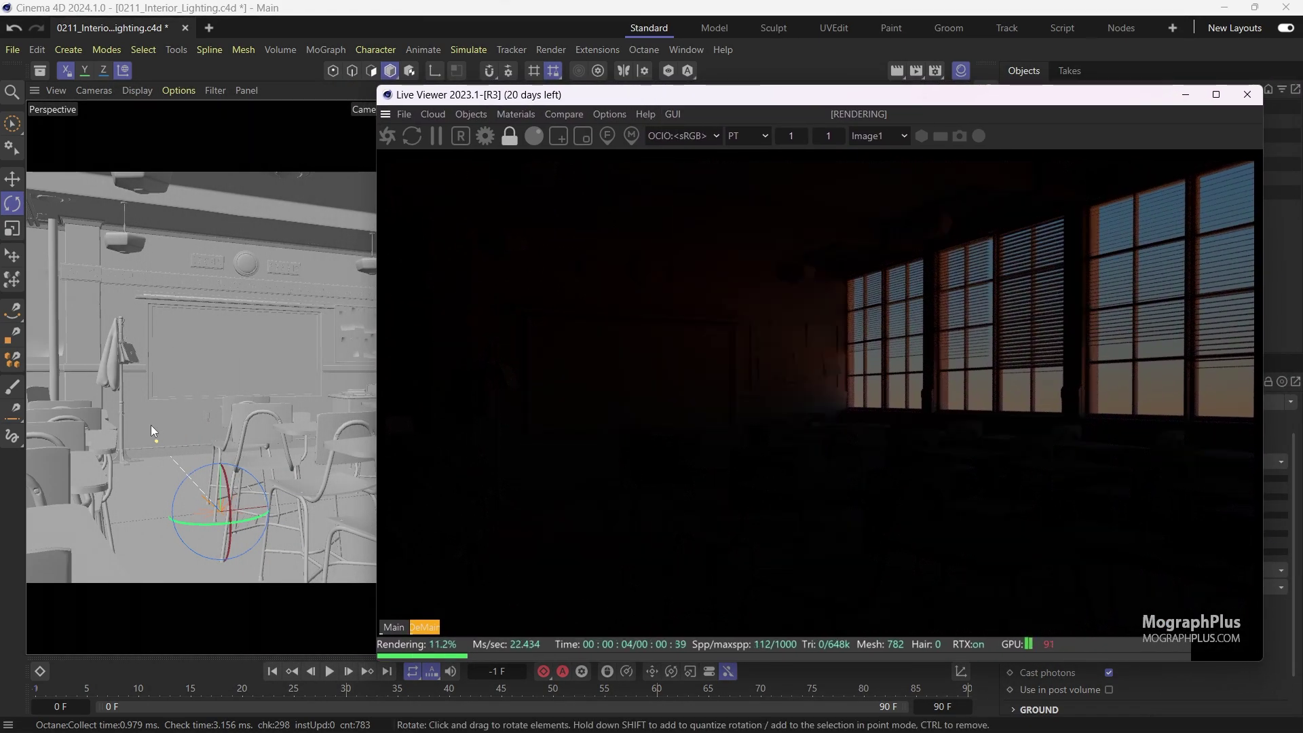
key("e")
left_click_drag(219, 433, 247, 284)
key("r")
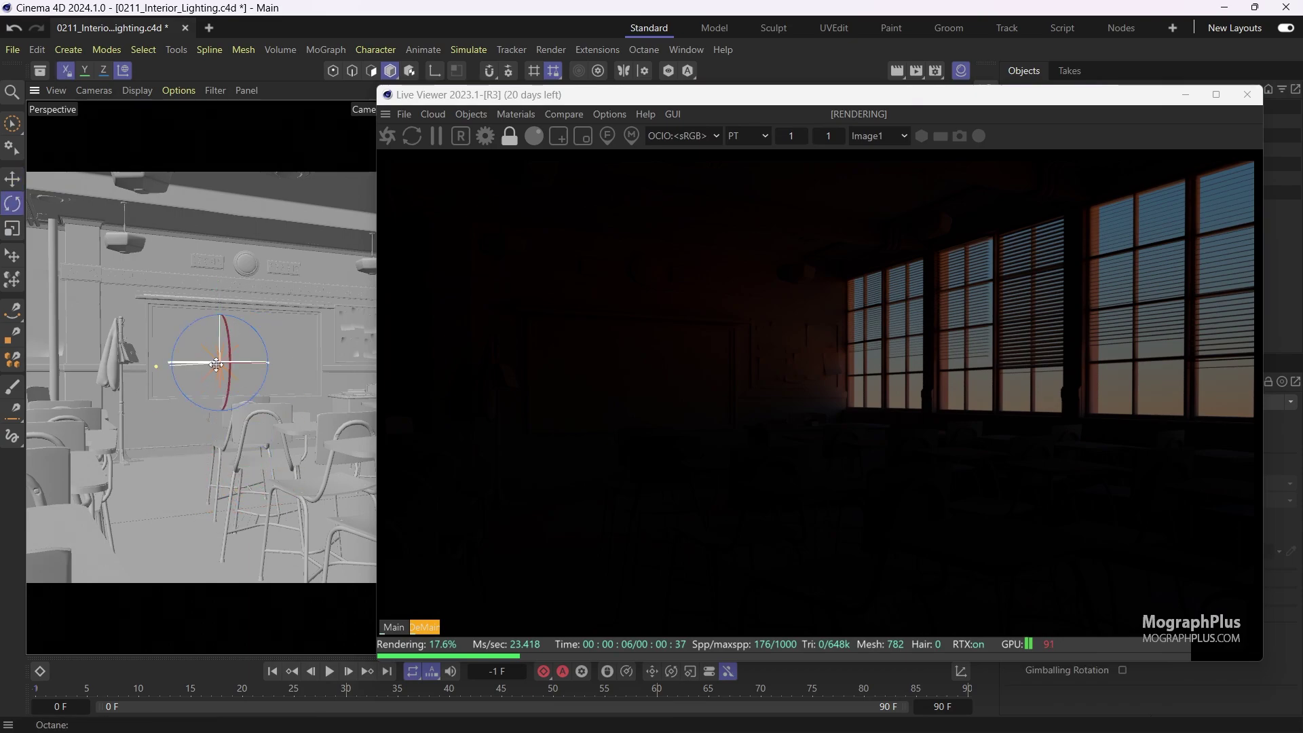
left_click_drag(206, 360, 274, 356)
left_click_drag(939, 93, 577, 101)
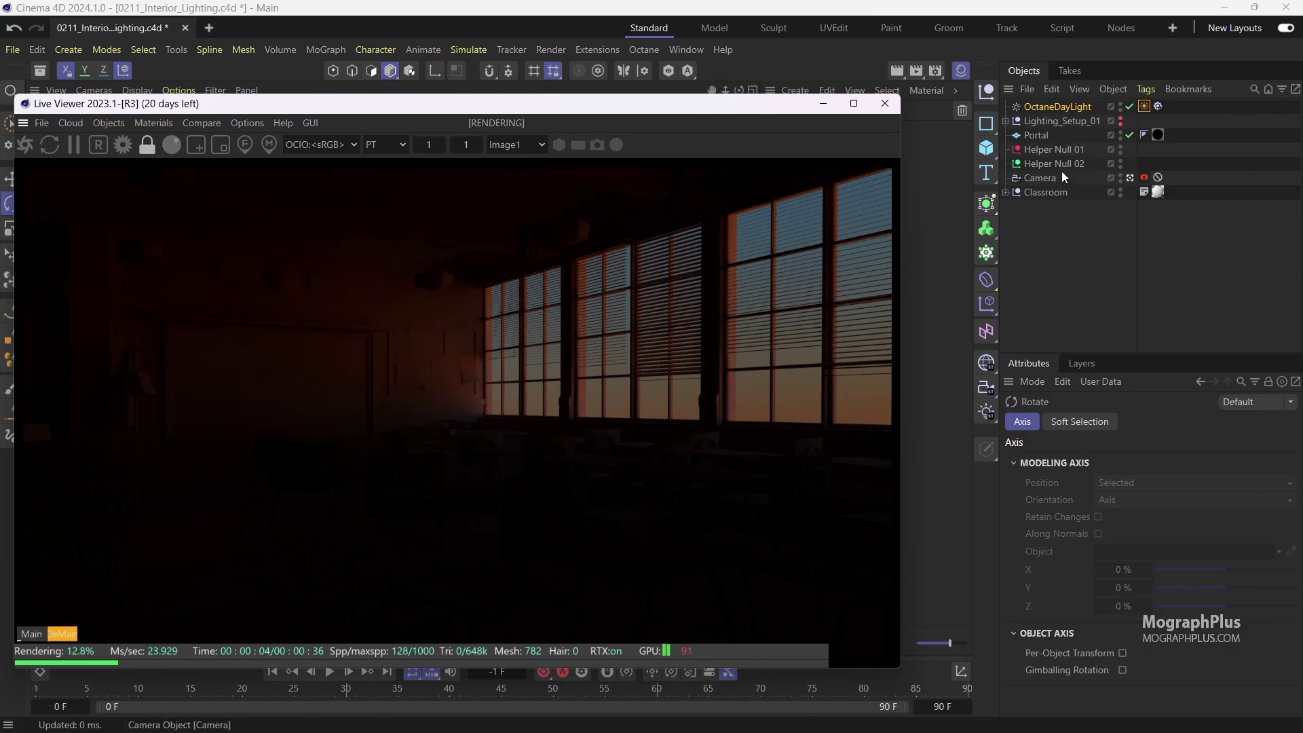
Step: Parent the daylight under Helper Null 01 in the four-view layout
left_click(1071, 150)
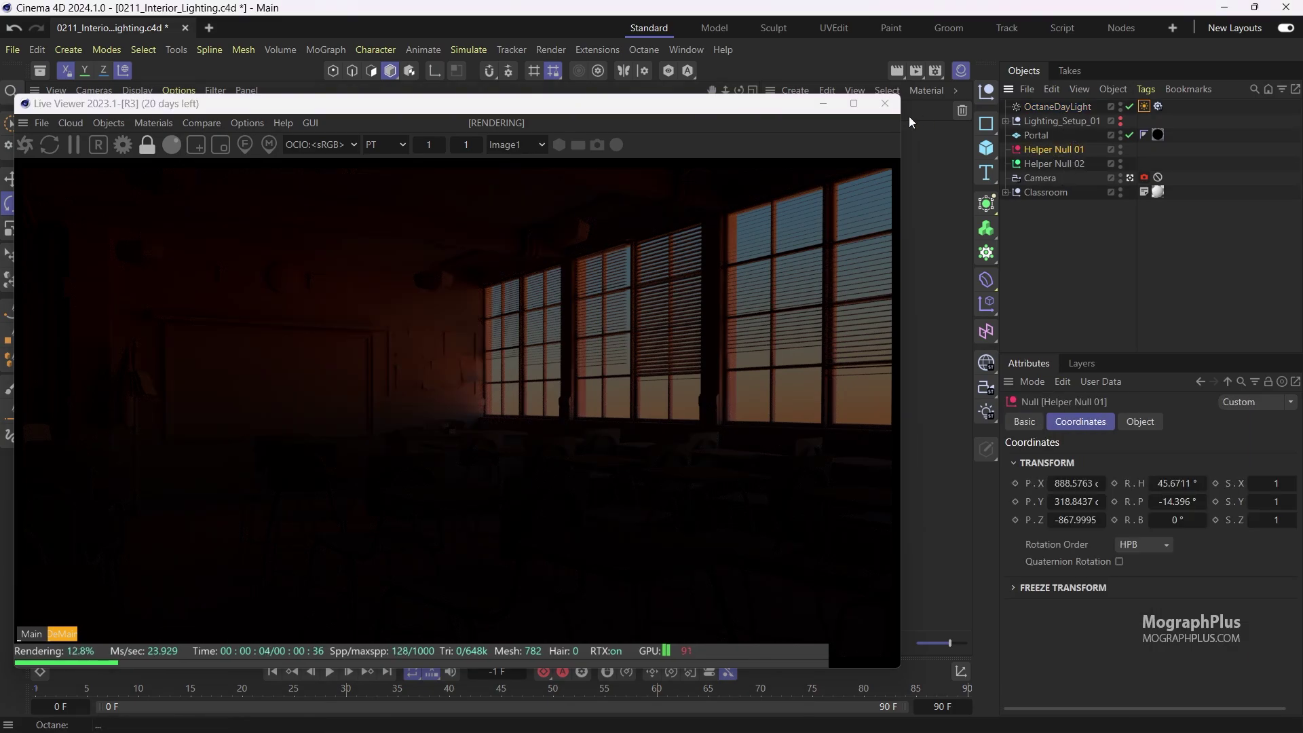
left_click_drag(761, 103, 625, 577)
middle_click(581, 436)
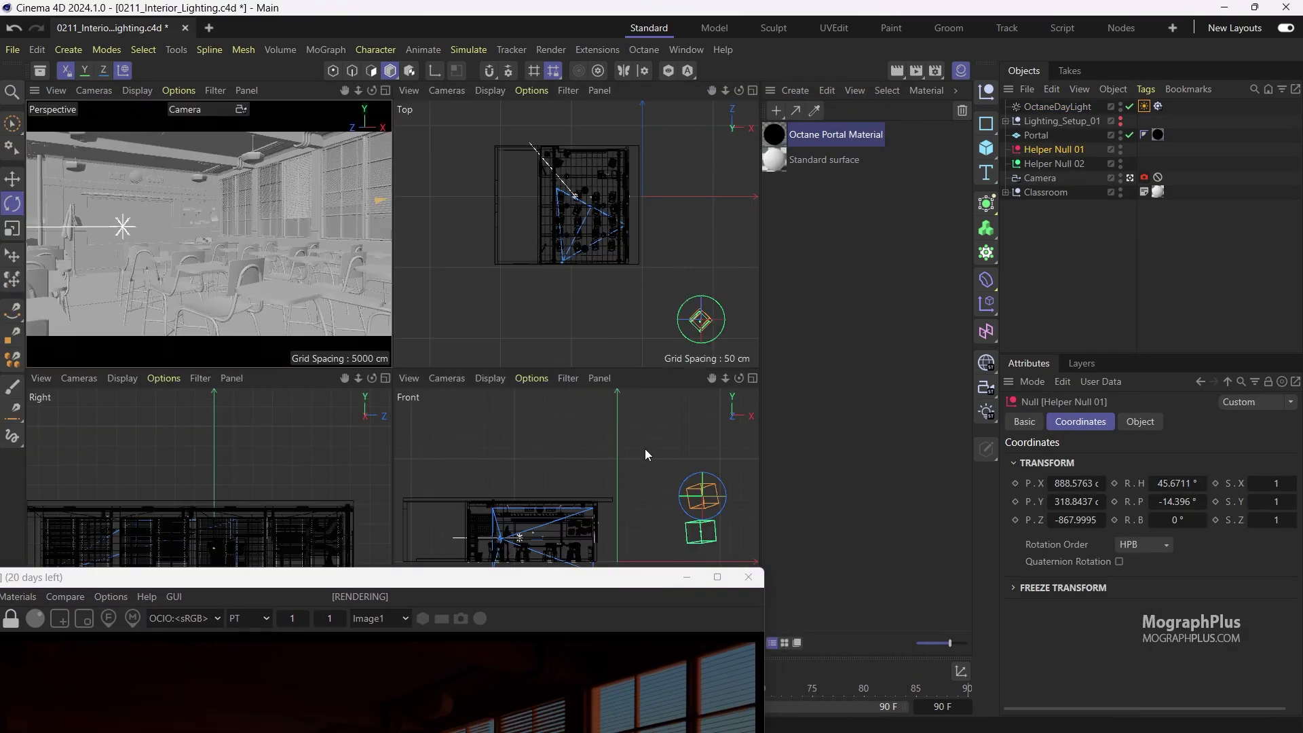
left_click_drag(1061, 103, 1065, 146)
left_click(1066, 148)
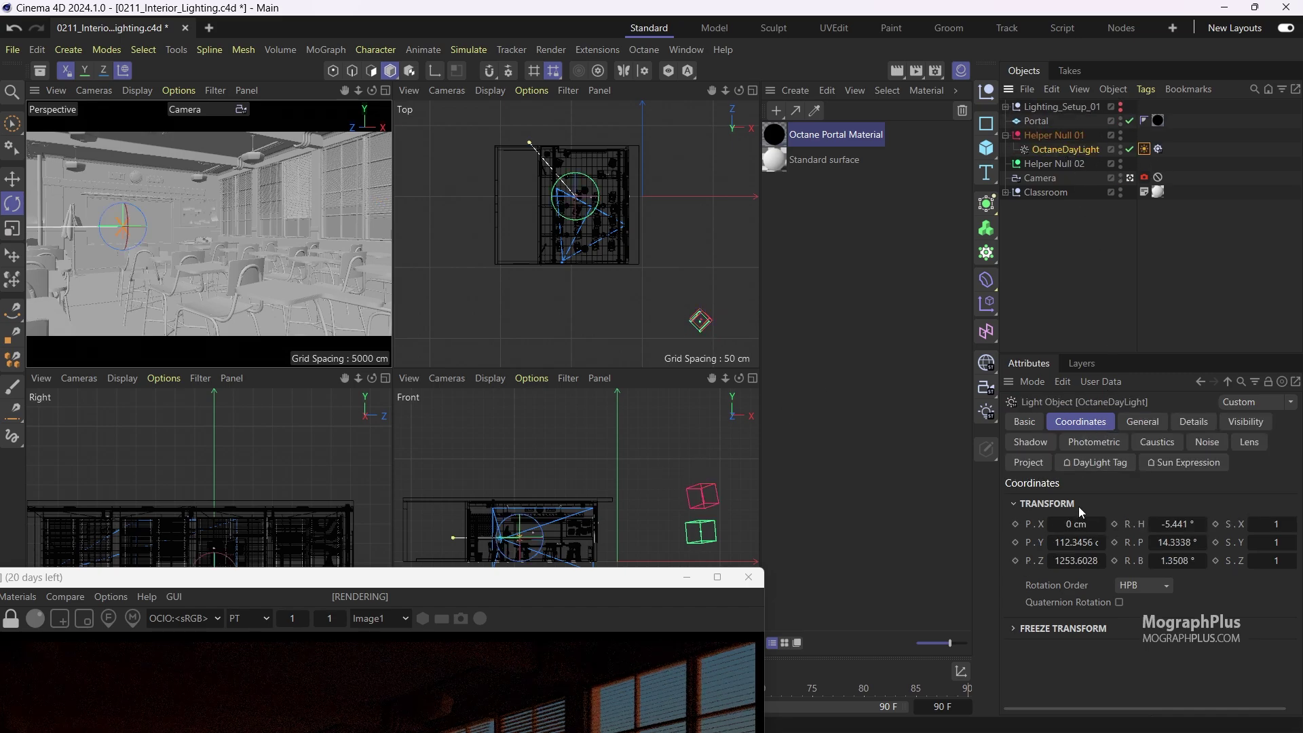
Step: Zero the daylight's R.H, R.P and R.B, then move it back to the top level
left_click(1177, 543)
type("0")
key("Tab")
type("0")
left_click(1165, 524)
type("0")
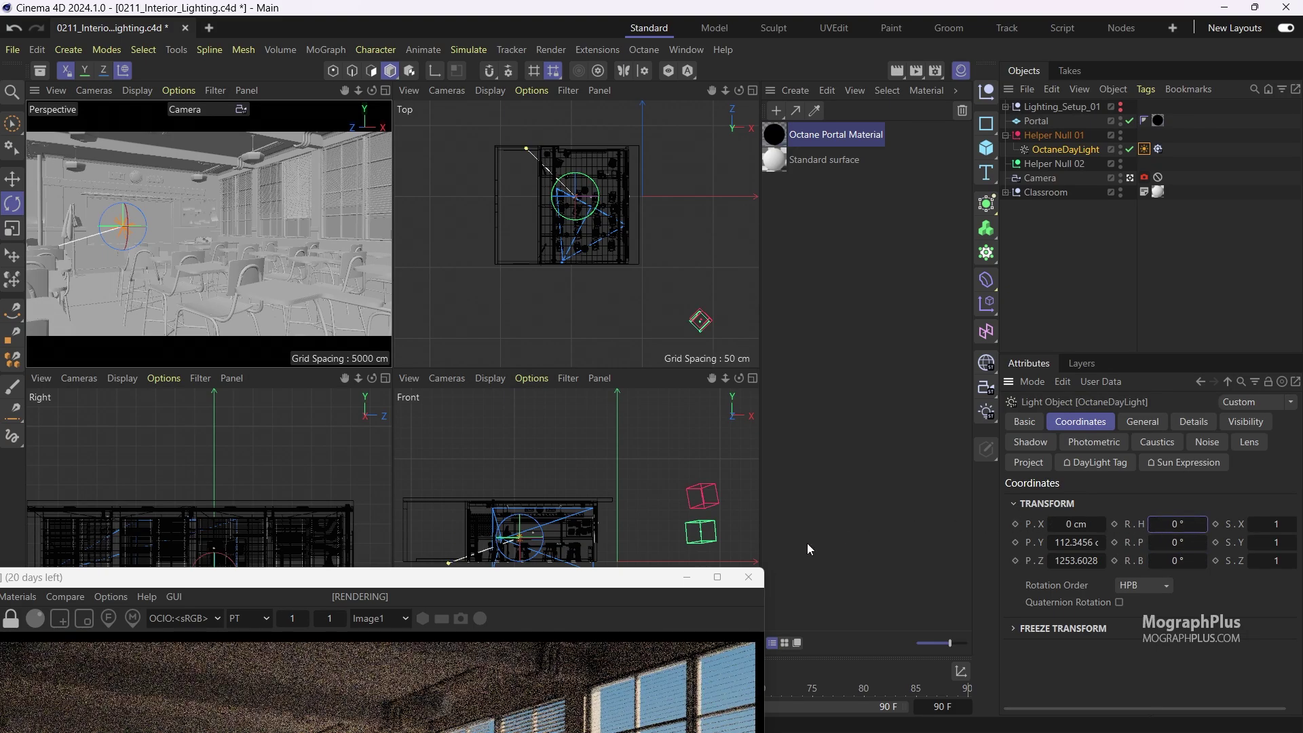
left_click(1057, 155)
left_click_drag(1057, 154, 1057, 108)
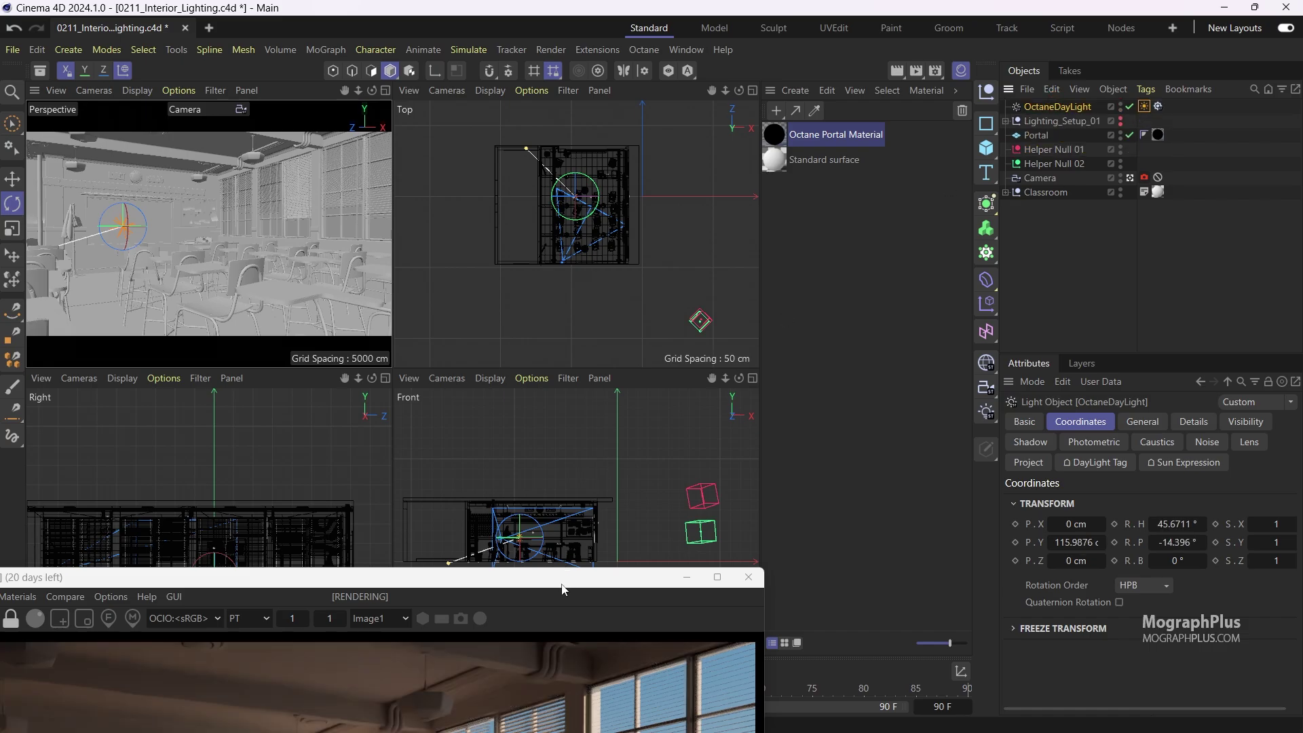
left_click_drag(564, 578, 730, 51)
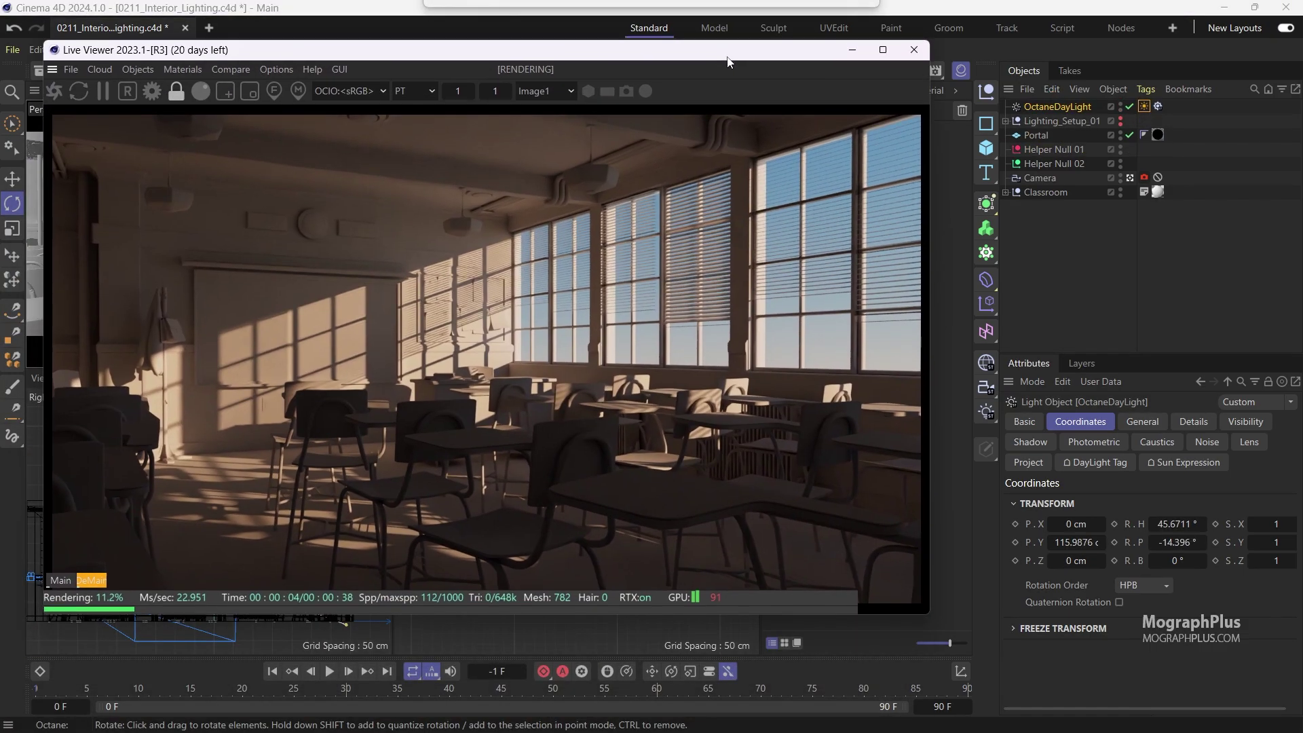
Step: Set the DayLight Tag's Power to 3, Sun intensity to 2, and the Nishita daylight model
left_click(1145, 107)
left_click(1136, 495)
type("3")
key("Tab")
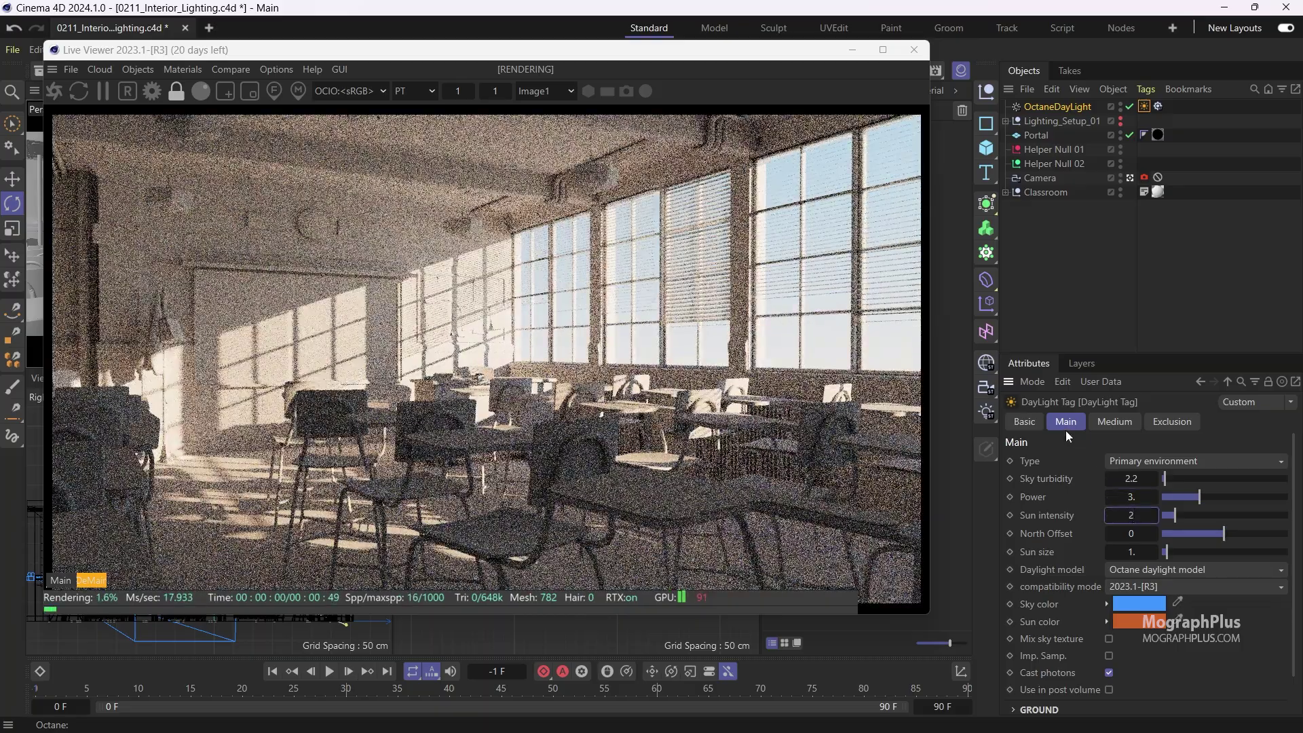
type("2")
key("Return")
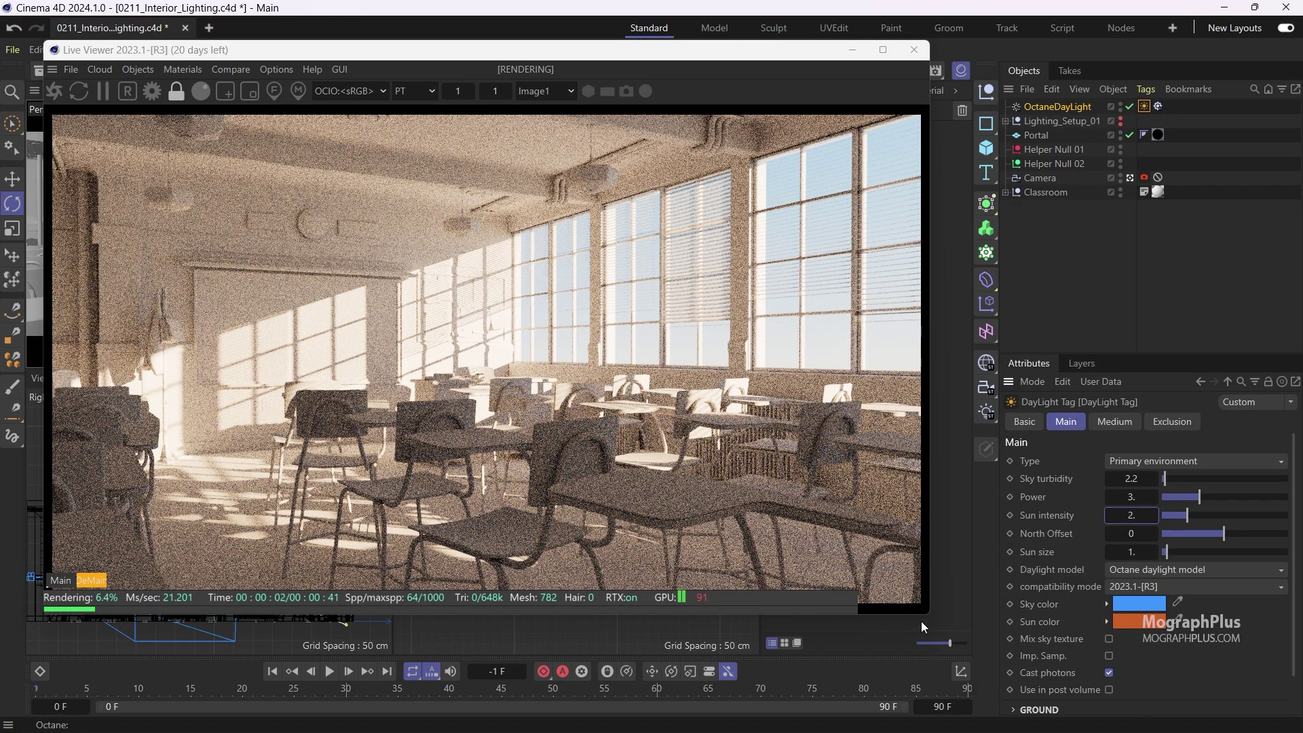
left_click_drag(922, 619, 929, 651)
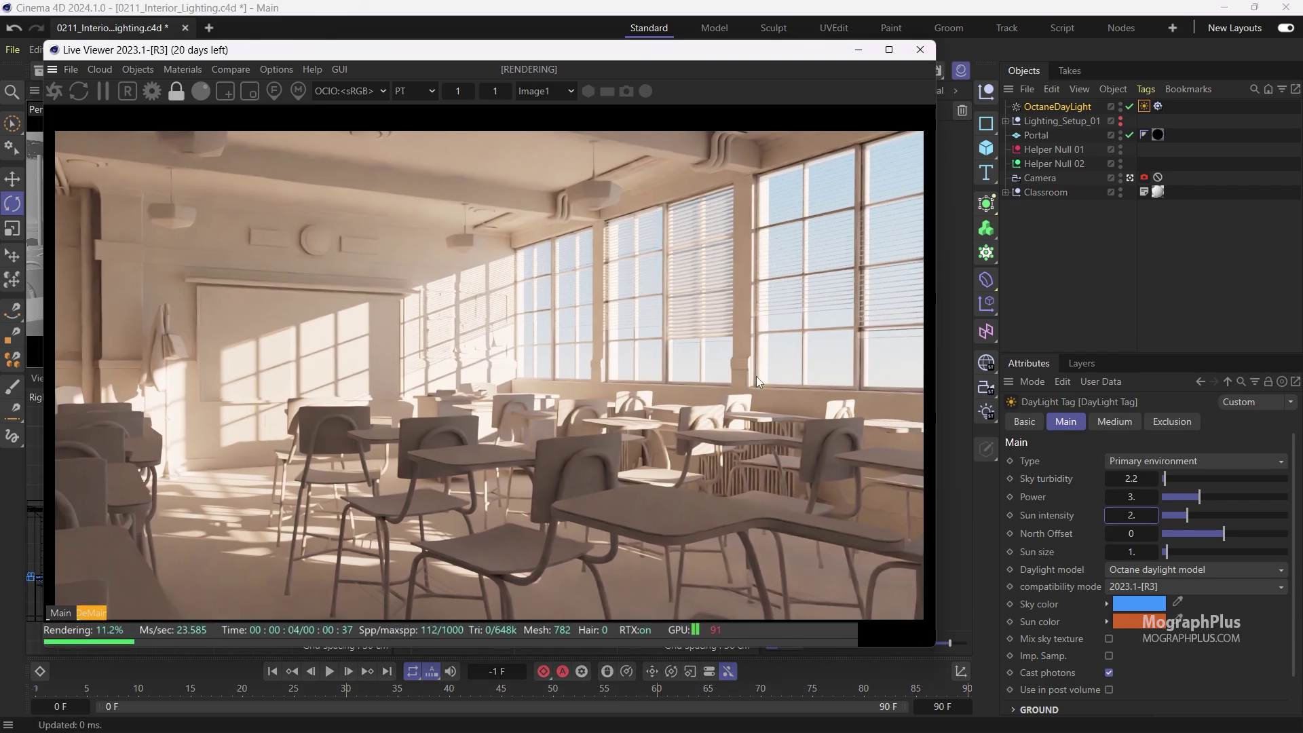
left_click(1142, 569)
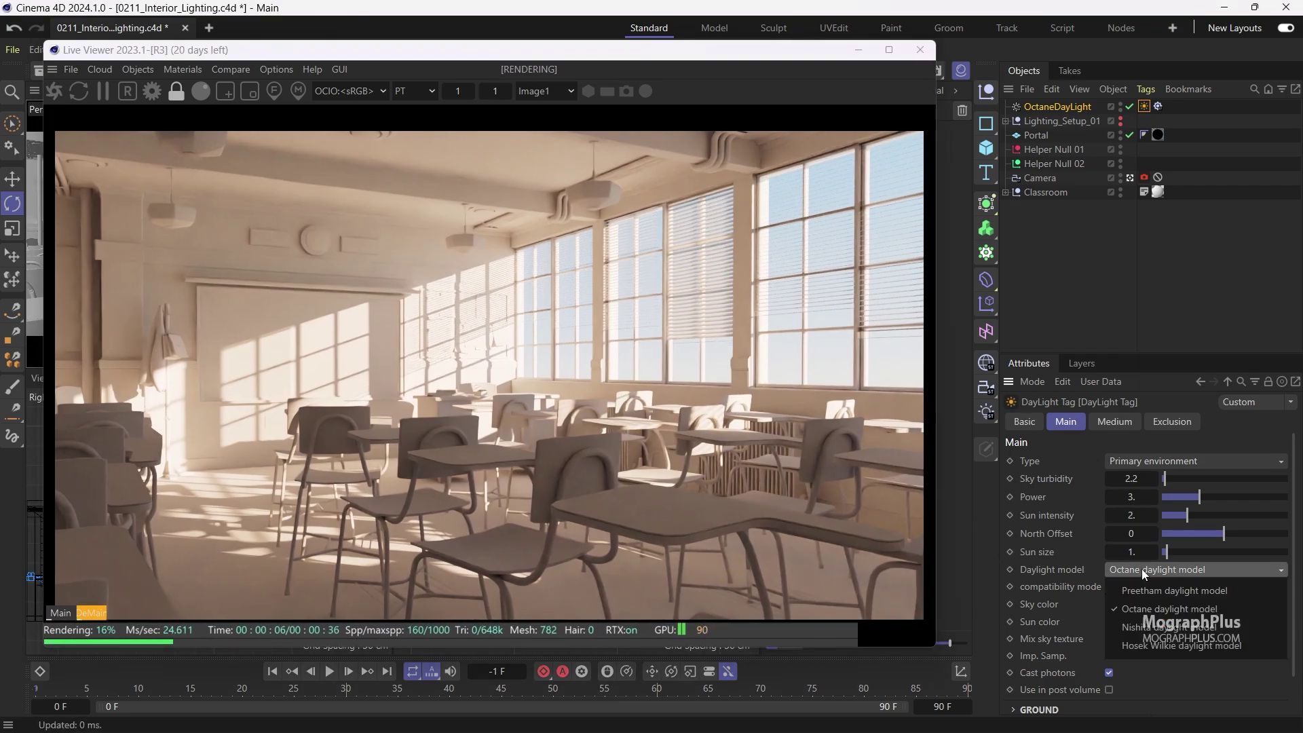
left_click(1198, 627)
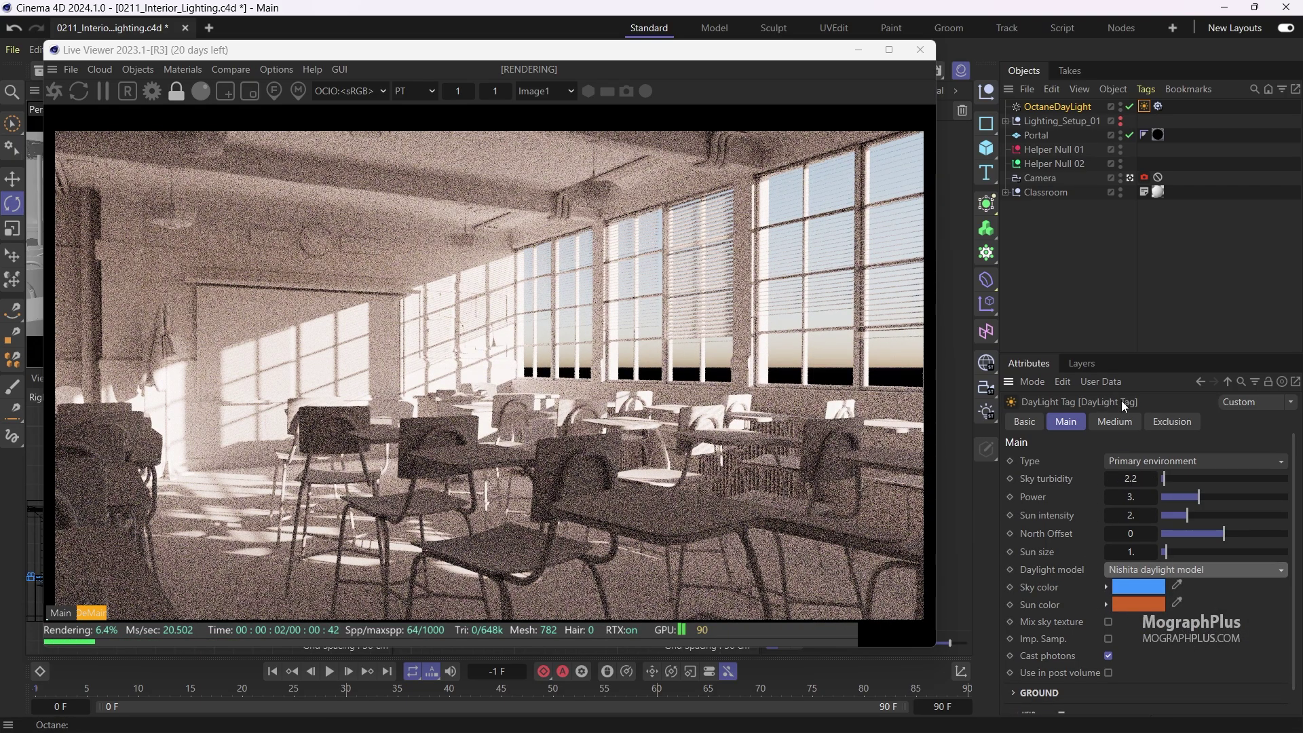
Step: Try daylight pitches of -2.5° and -1°, then settle on R.P -15°
left_click(1047, 105)
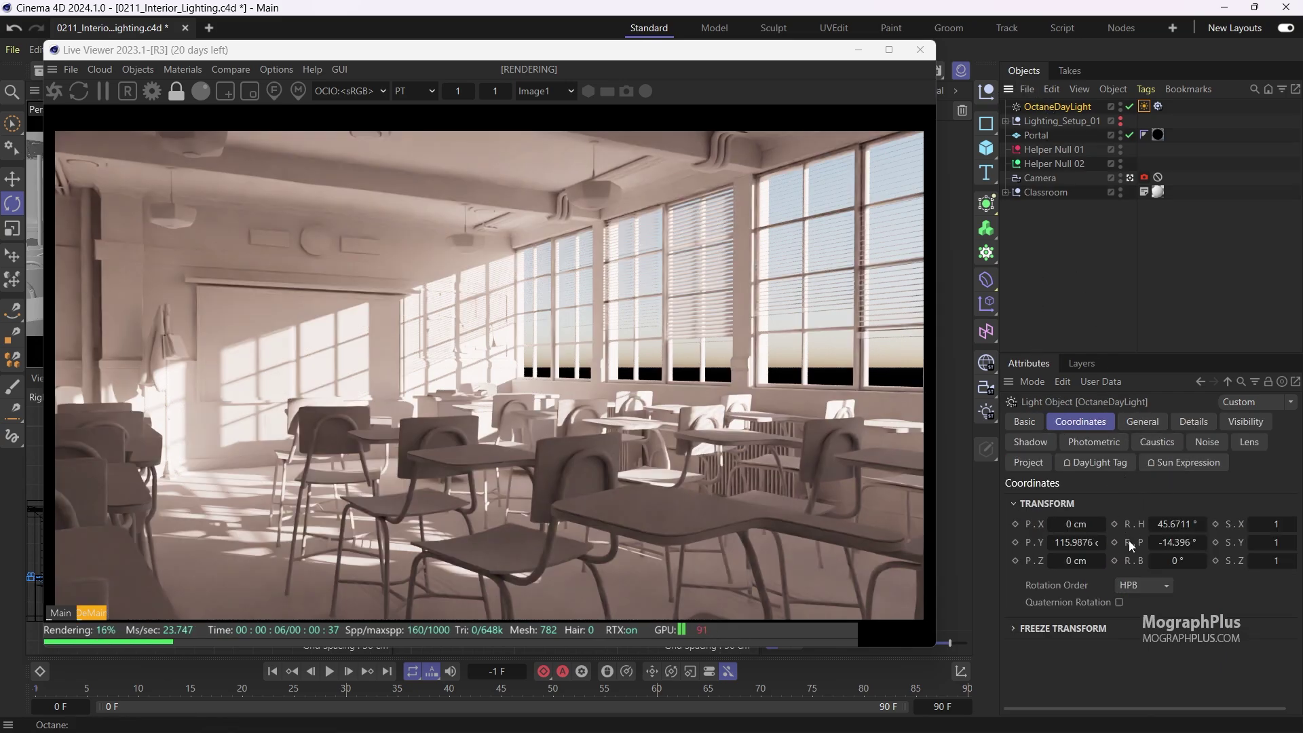
double_click(1178, 541)
type("-2.5")
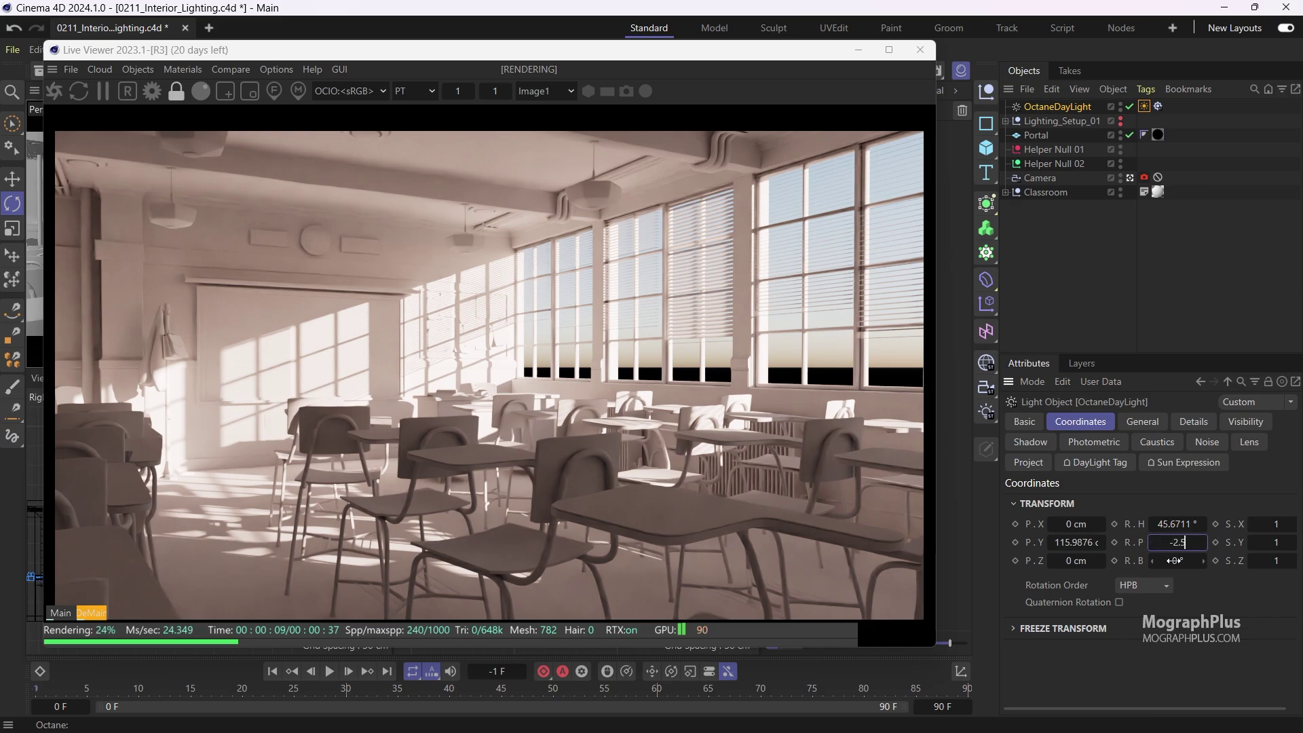
key("Return")
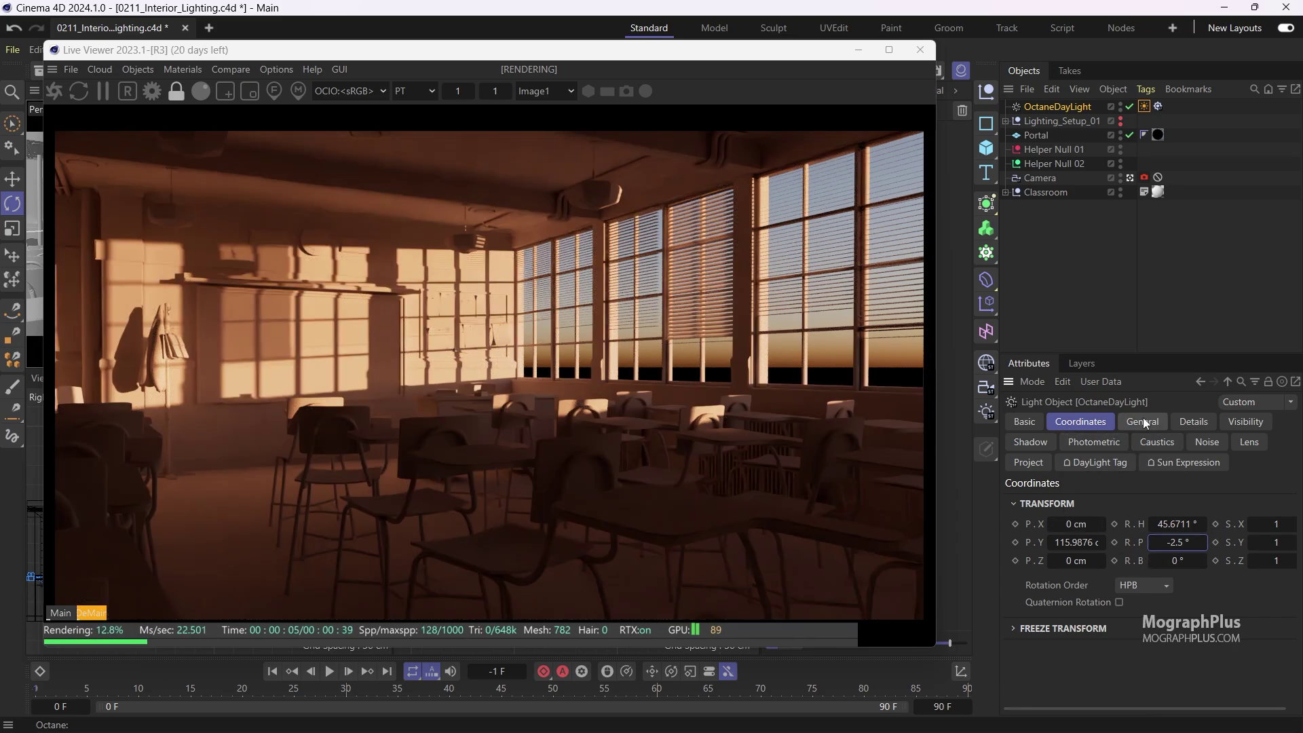
left_click_drag(1163, 543, 1163, 543)
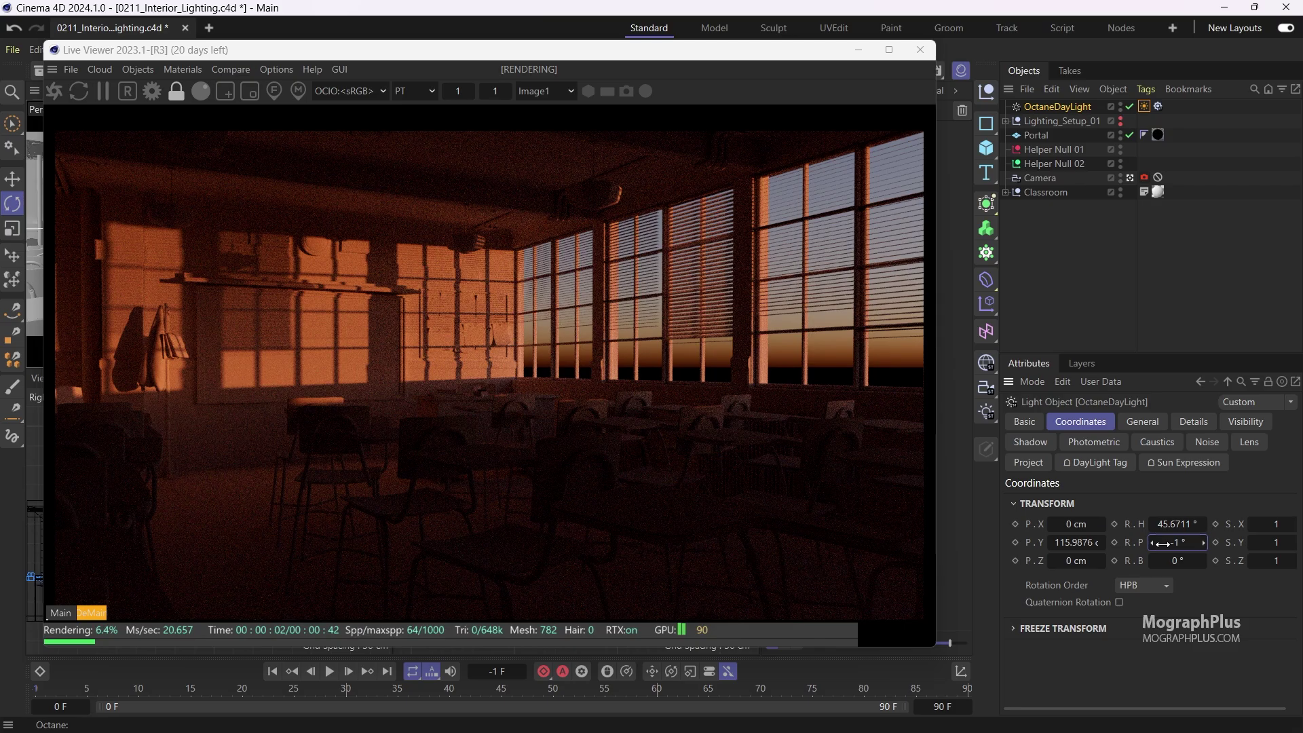
left_click(1163, 543)
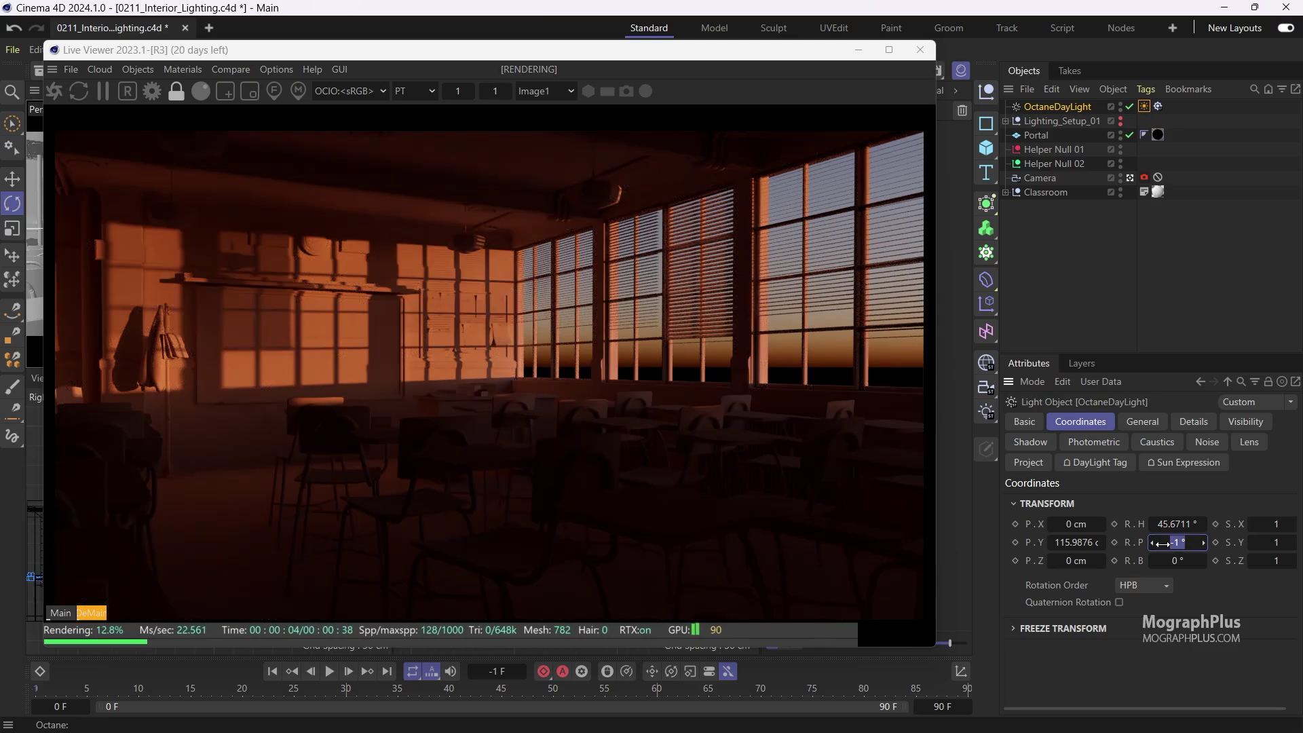
type("-15")
key("Return")
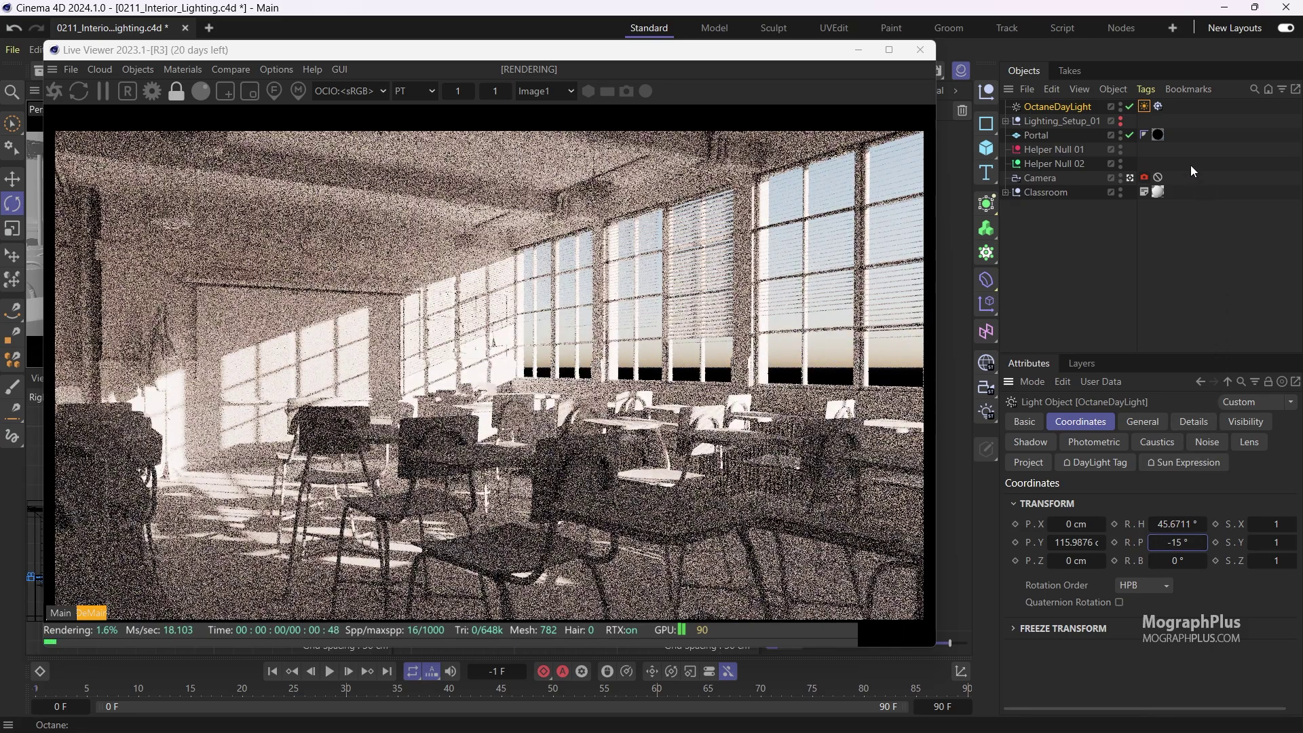
left_click(1145, 107)
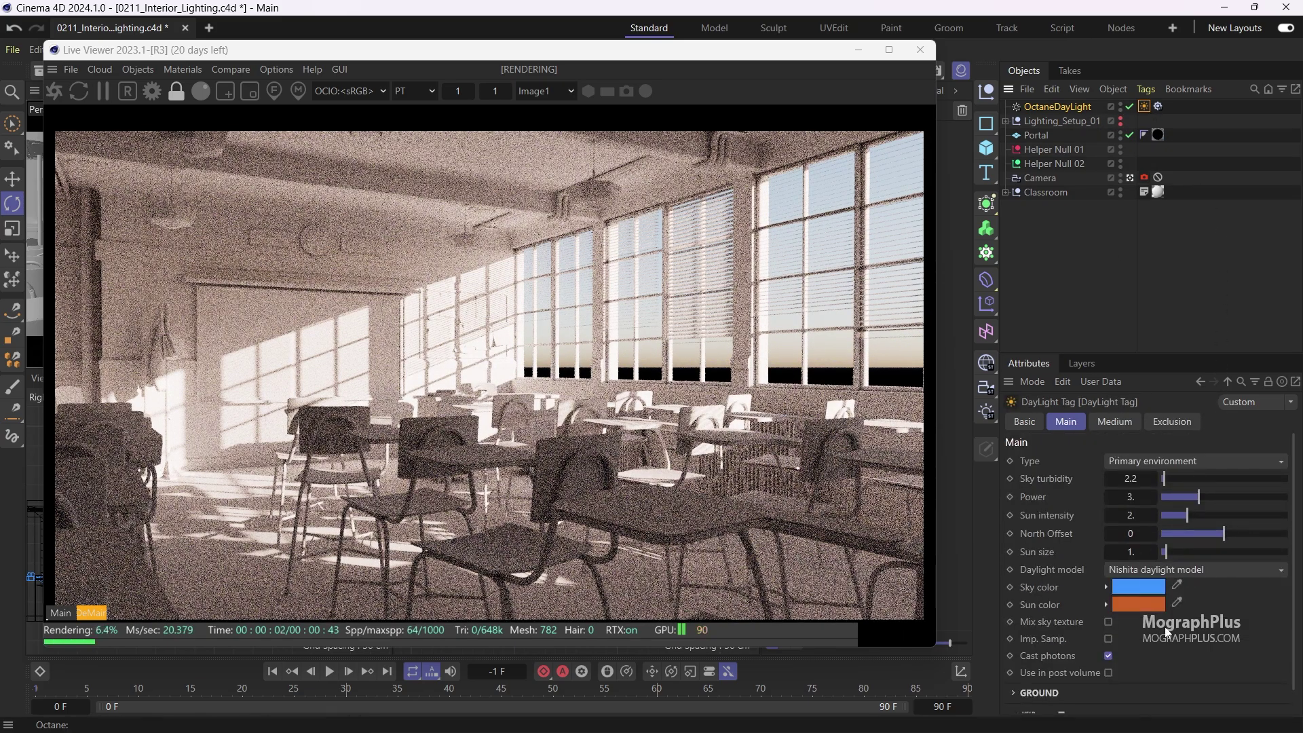
left_click(1172, 574)
left_click(1217, 614)
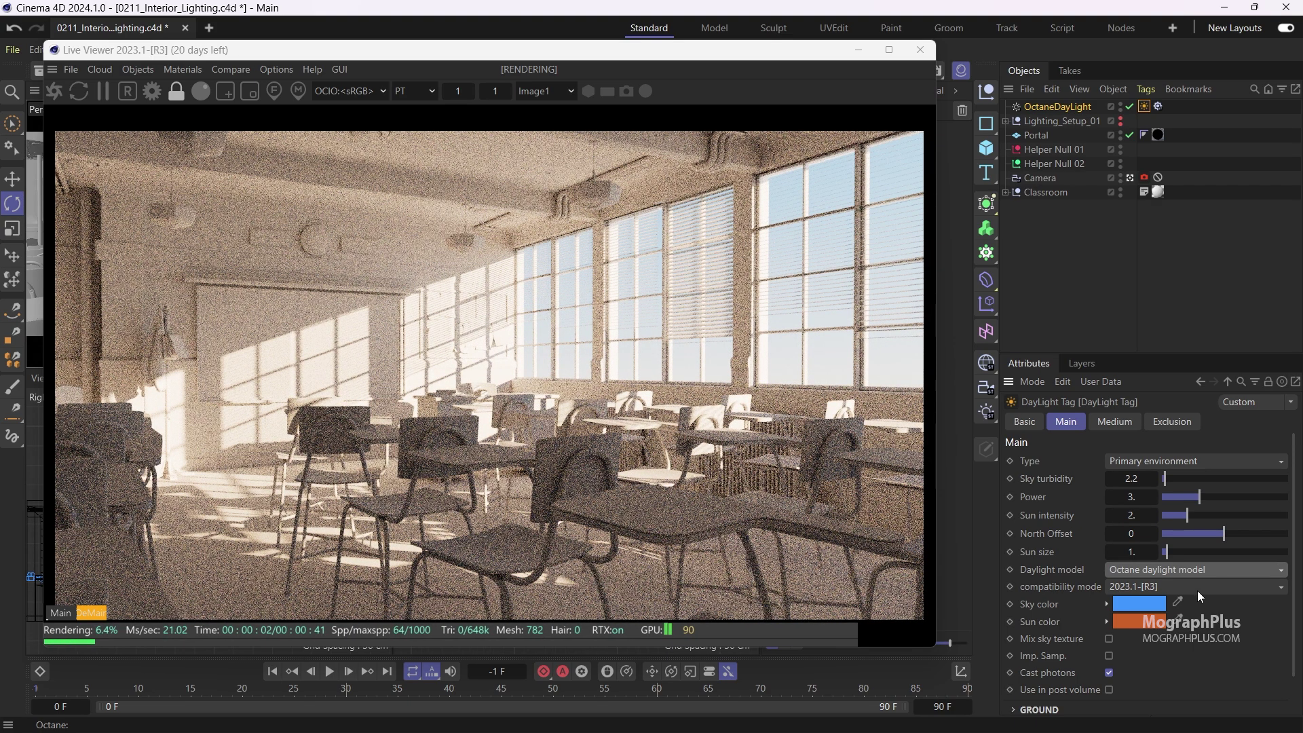
left_click(1191, 571)
left_click(1215, 649)
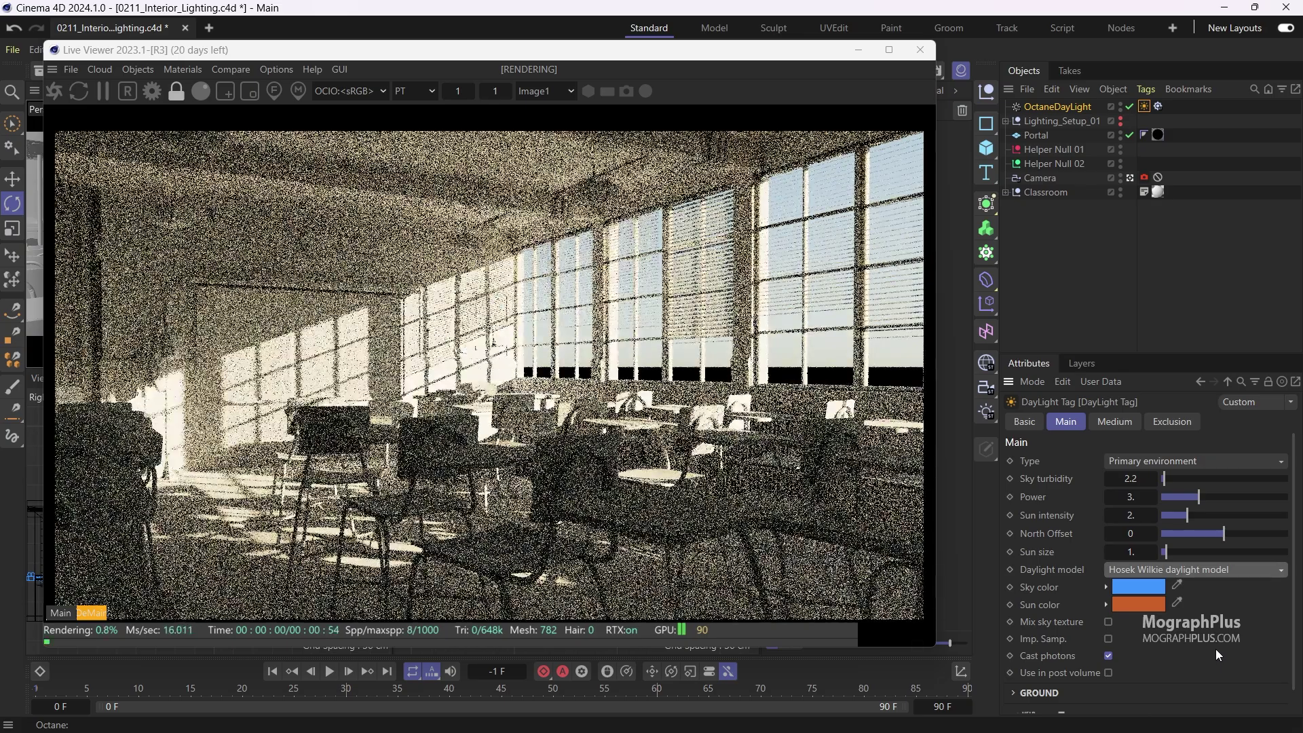
left_click(1191, 574)
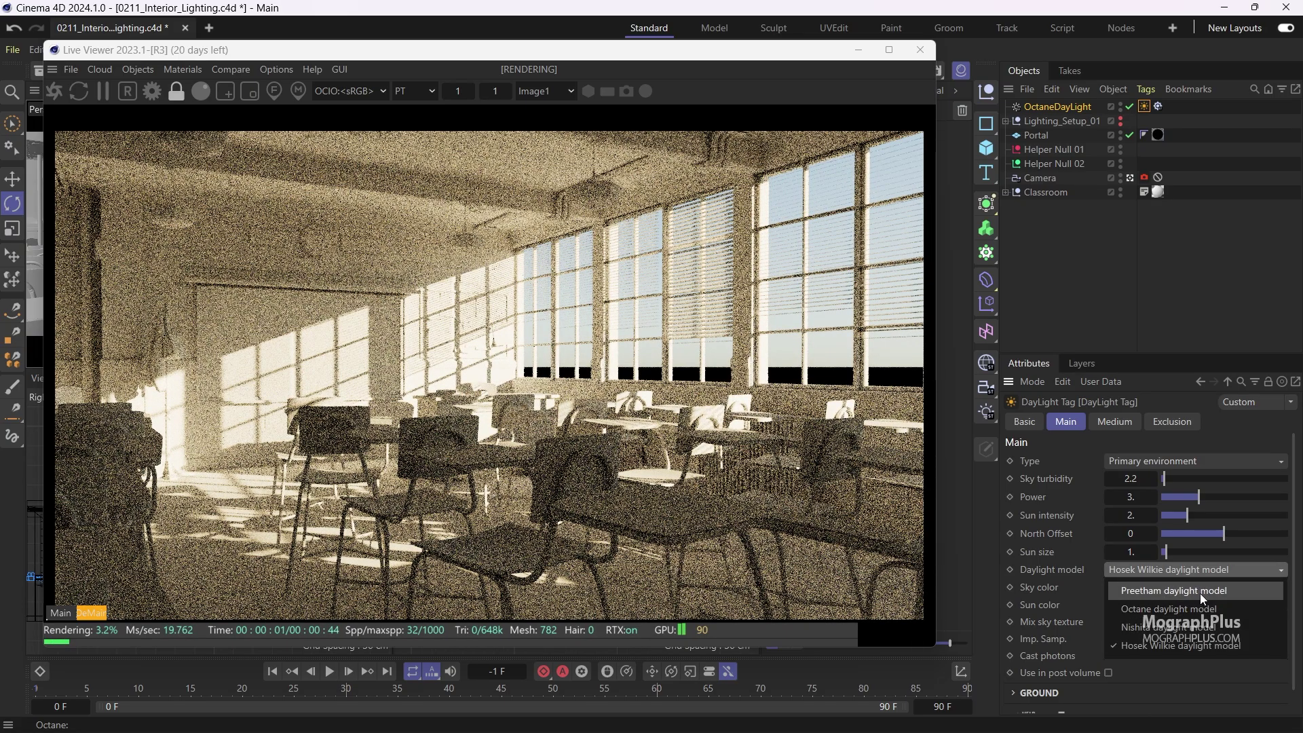
left_click(1200, 593)
left_click(1196, 571)
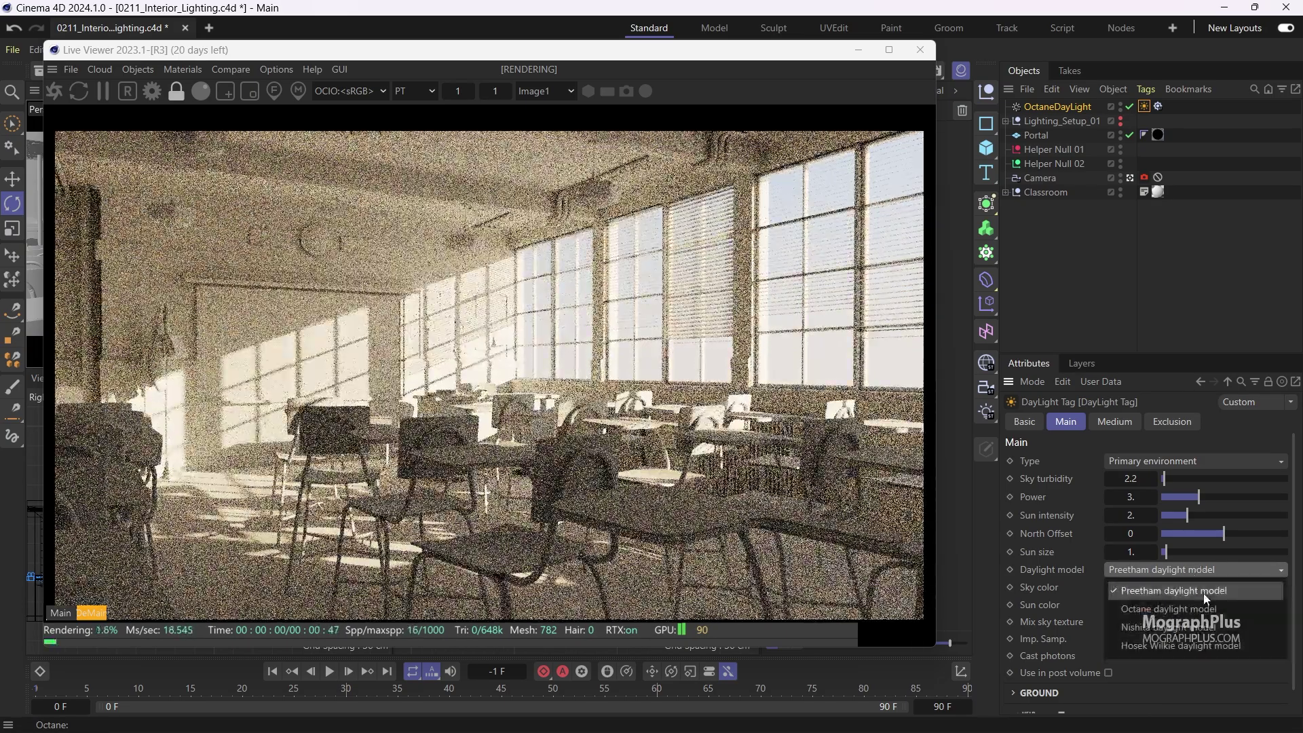
left_click(1212, 636)
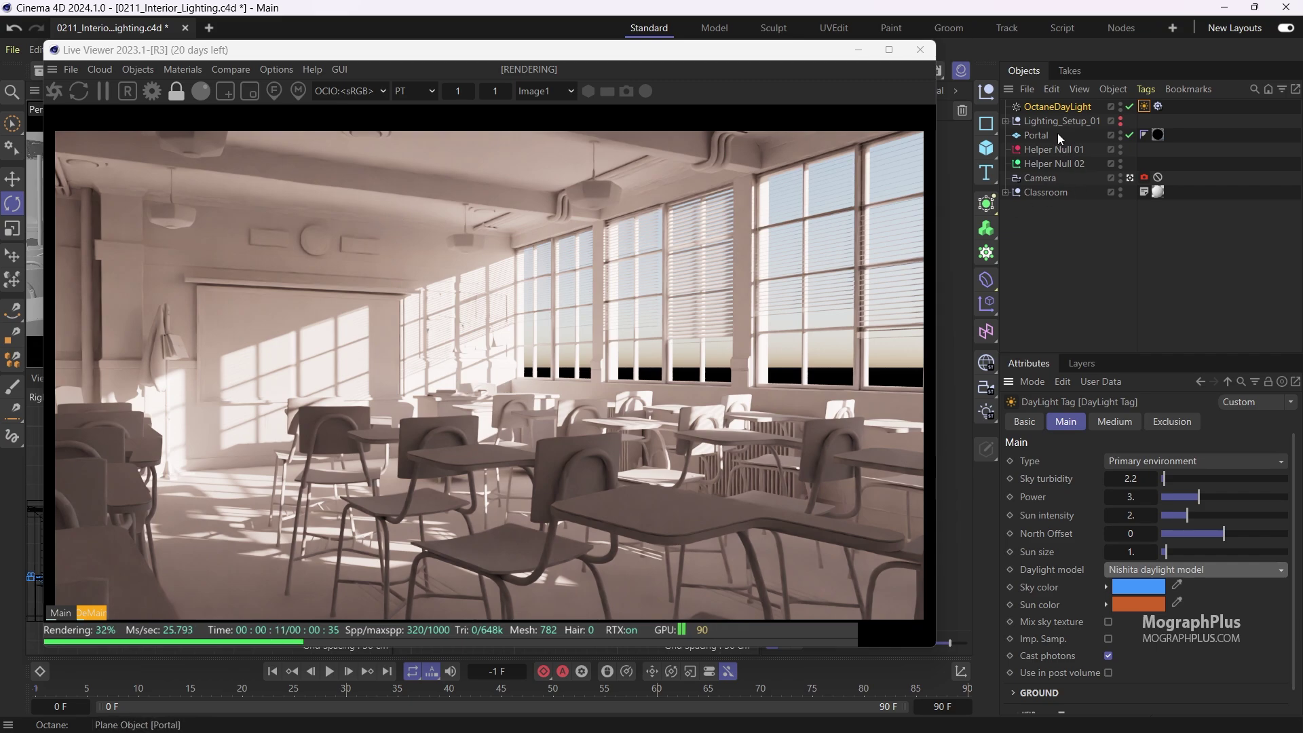
Step: Group the OctaneDaylight under a new null and rename it Lighting_Setup_02
left_click(986, 95, "alt")
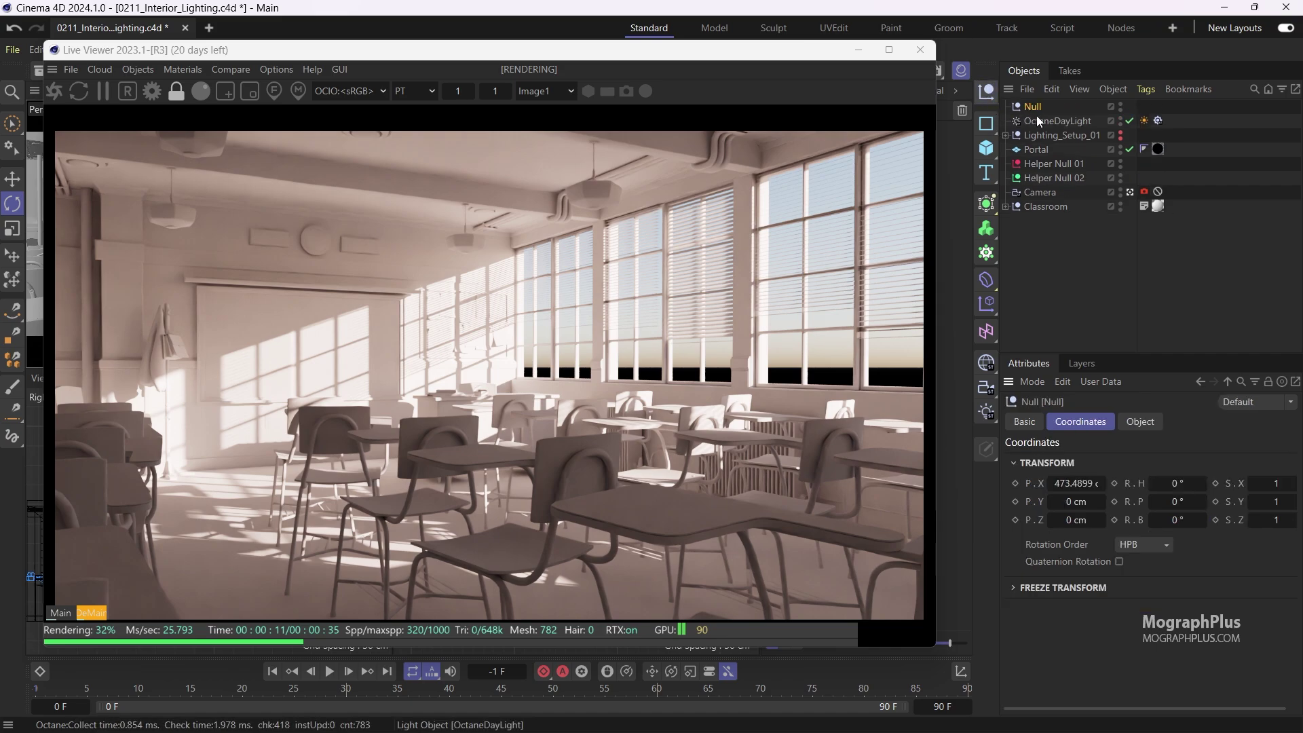
left_click(1045, 122)
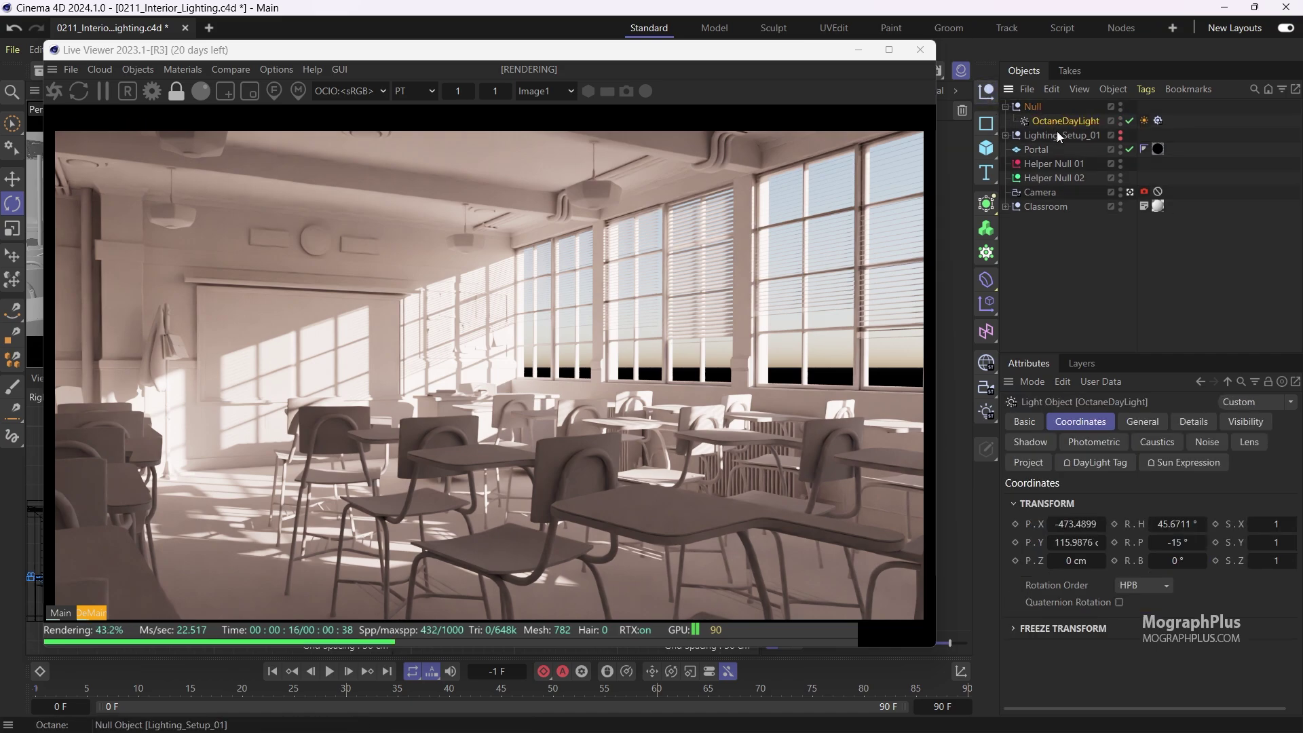
double_click(1056, 134)
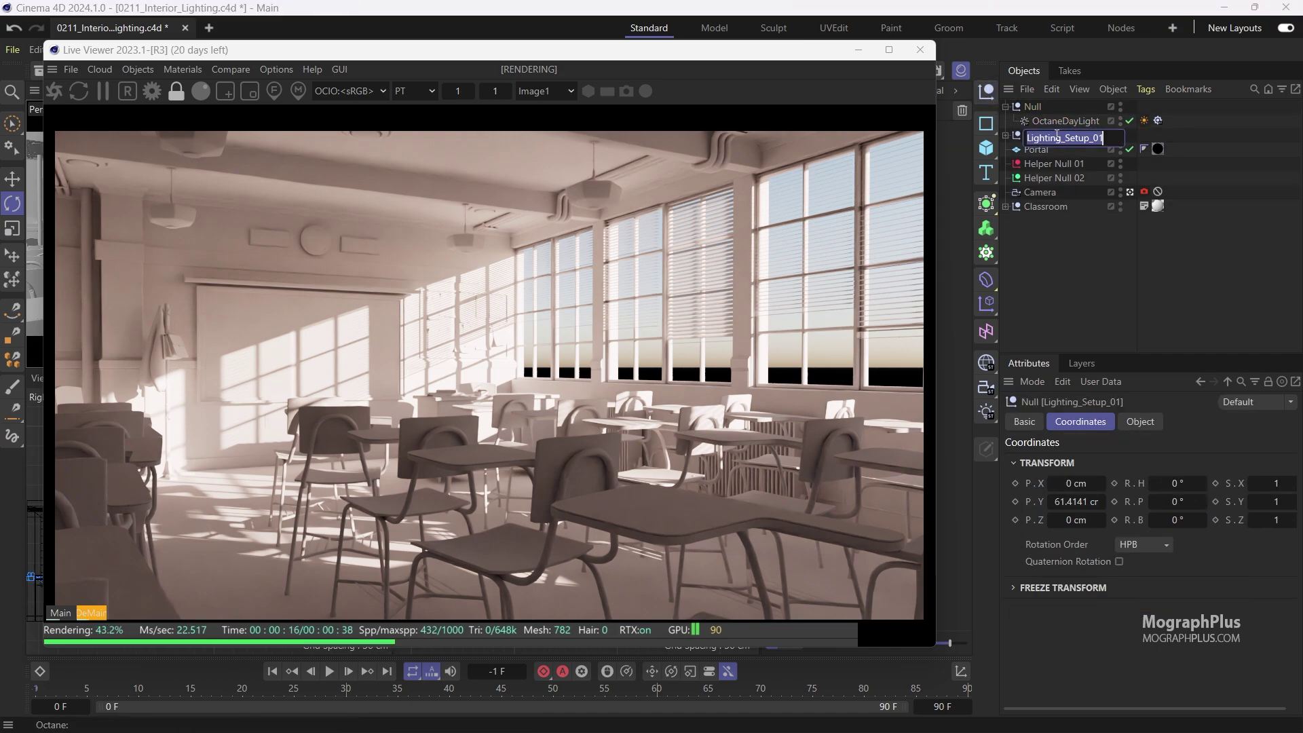
double_click(1036, 107)
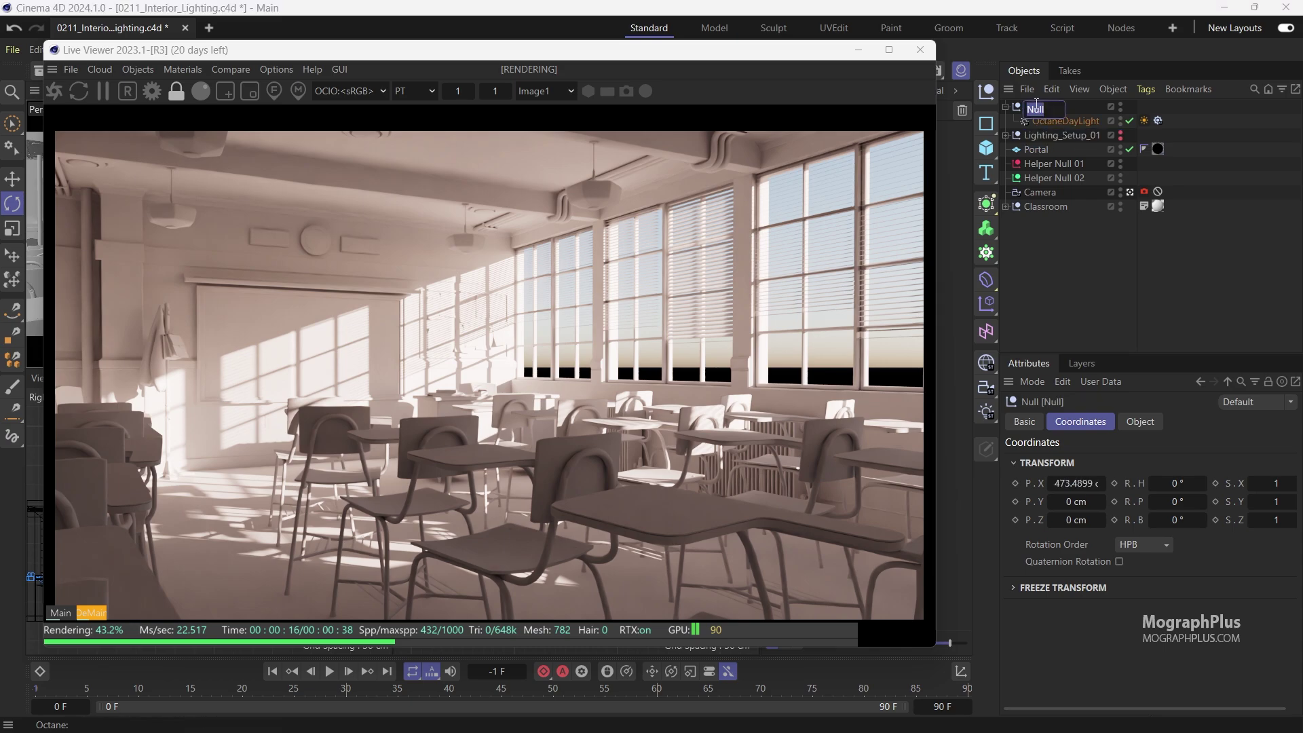
type("Lighting_Setup_02")
key("Return")
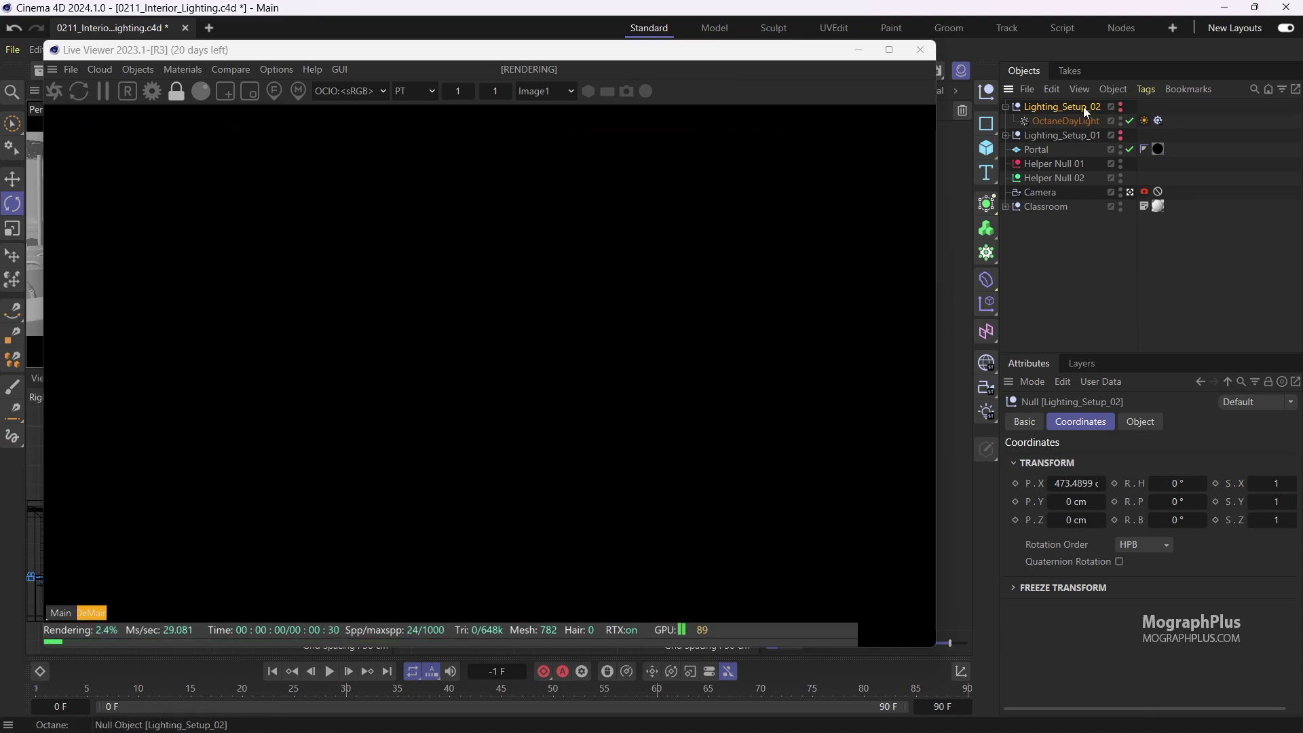
Step: Collapse the Lighting_Setup_02 group and move the Live Viewer down to reveal the viewports
double_click(1083, 107)
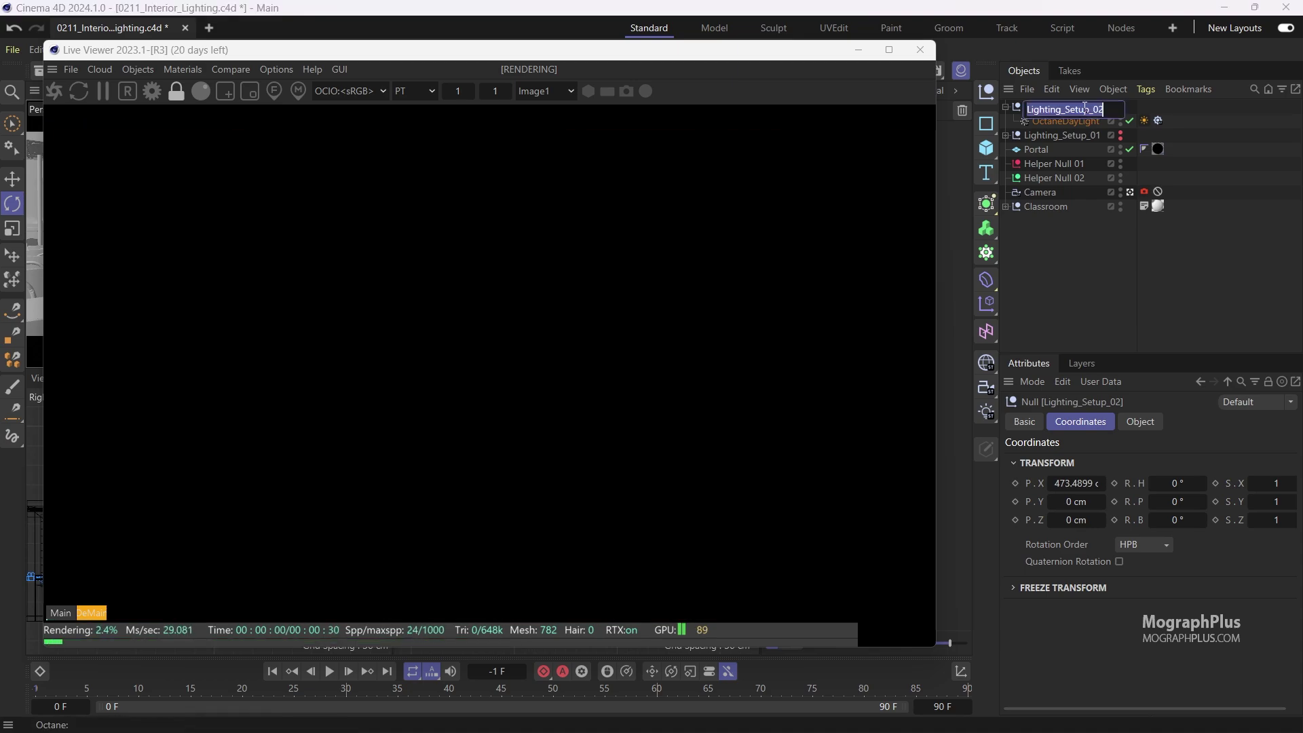
right_click(1085, 108)
left_click(1108, 160)
left_click(1089, 267)
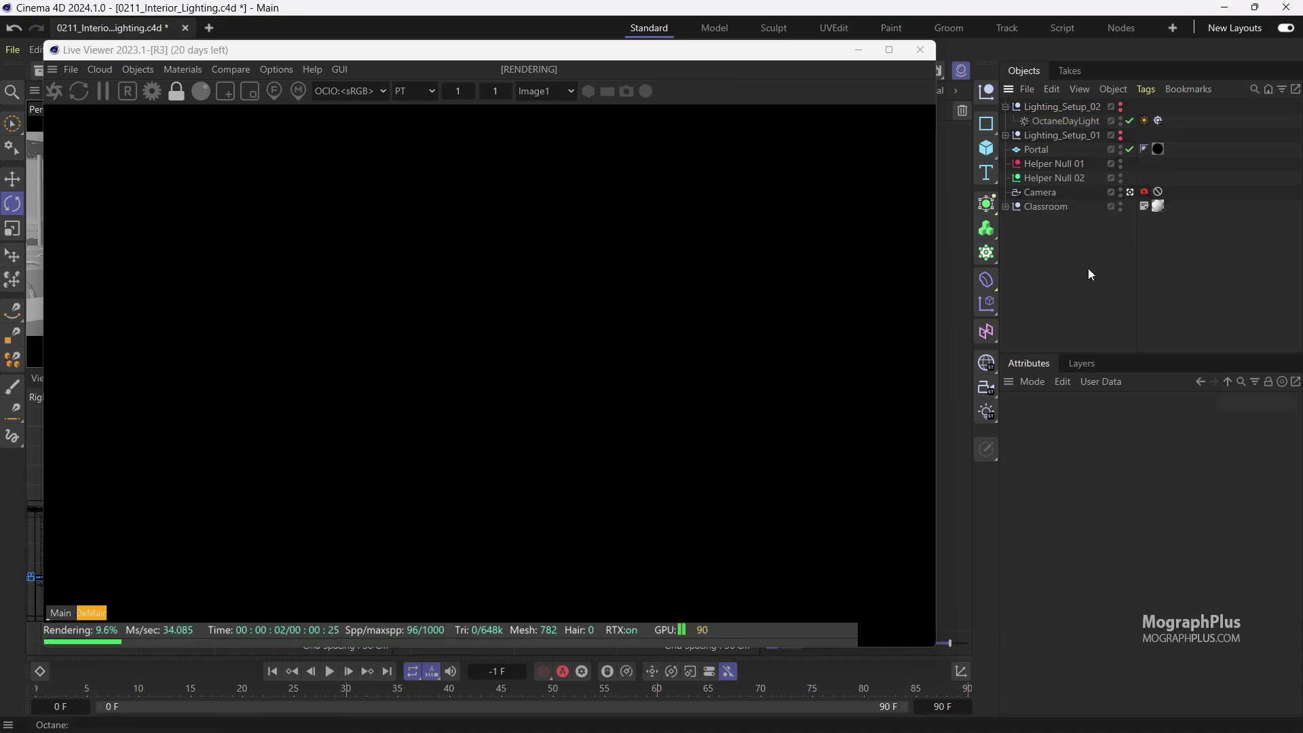
left_click(1007, 107)
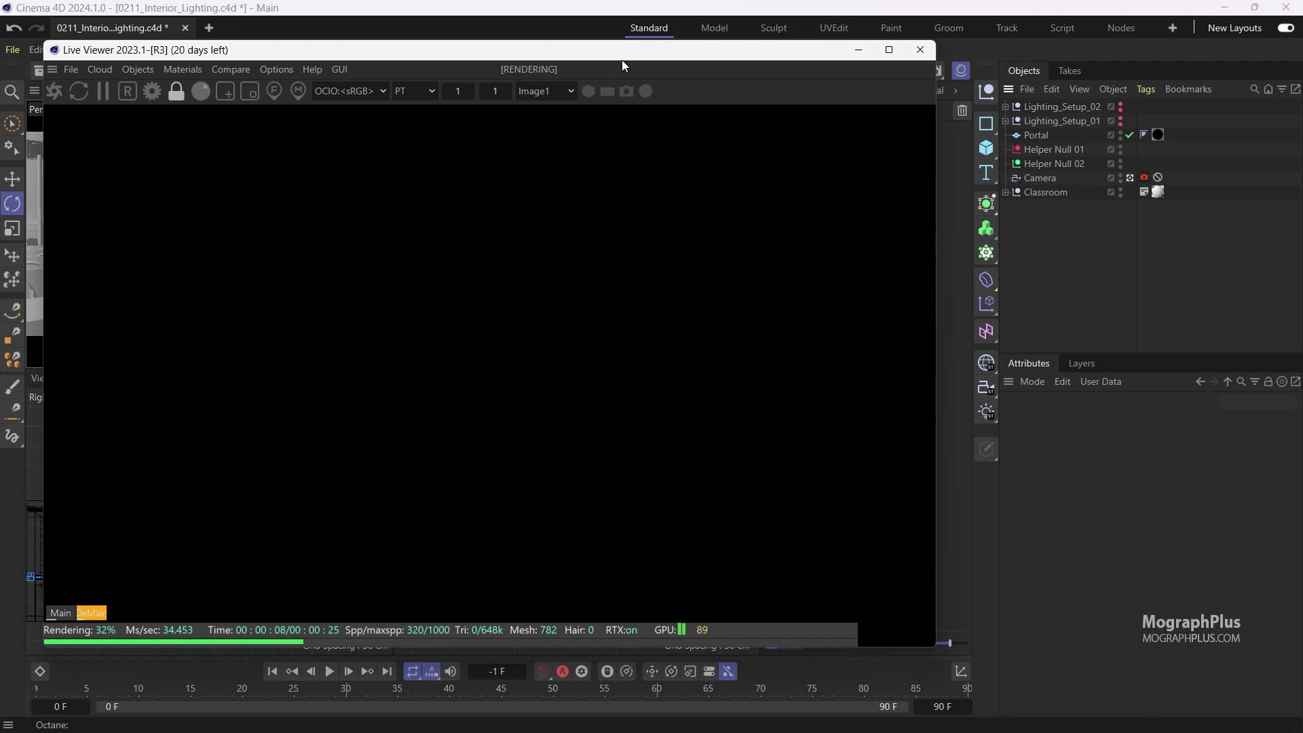
left_click_drag(622, 59, 619, 105)
Step: Add an HDRI environment that uses the_sky_is_on_fire_4k.hdr from the HDRIs folder
left_click(181, 110)
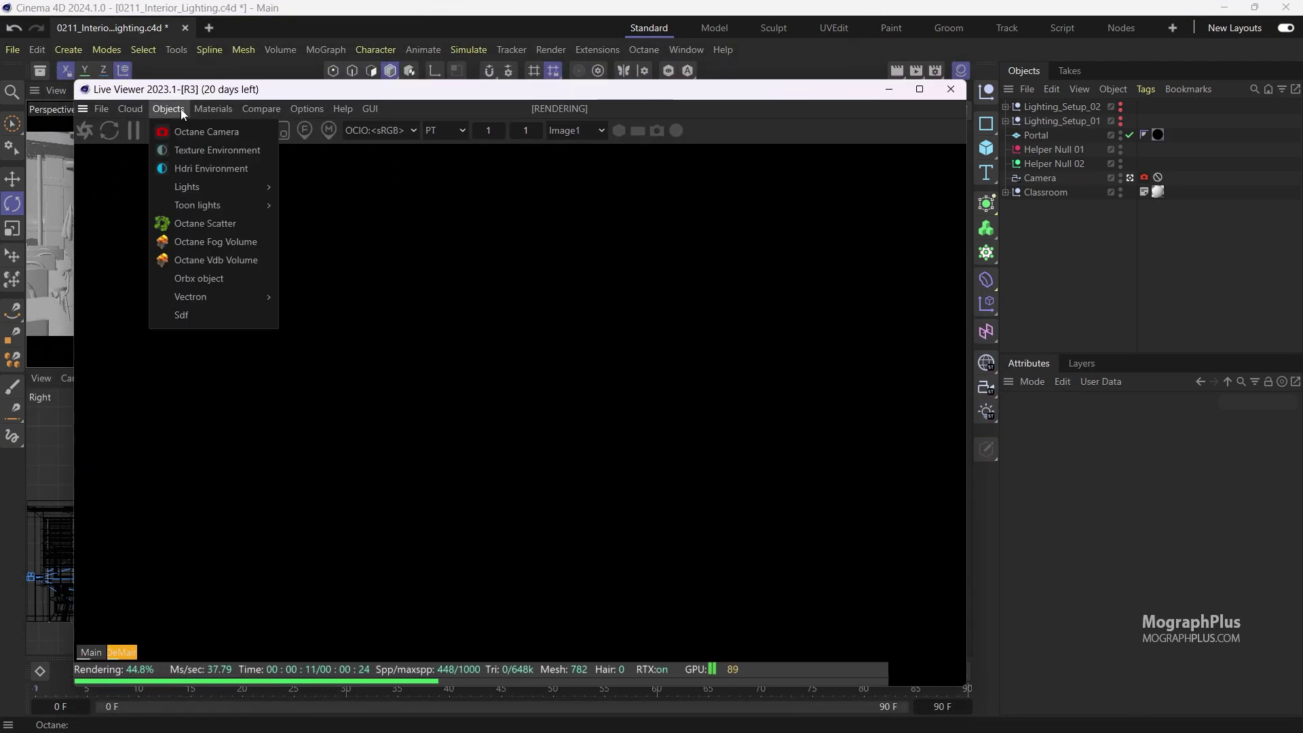
left_click(230, 168)
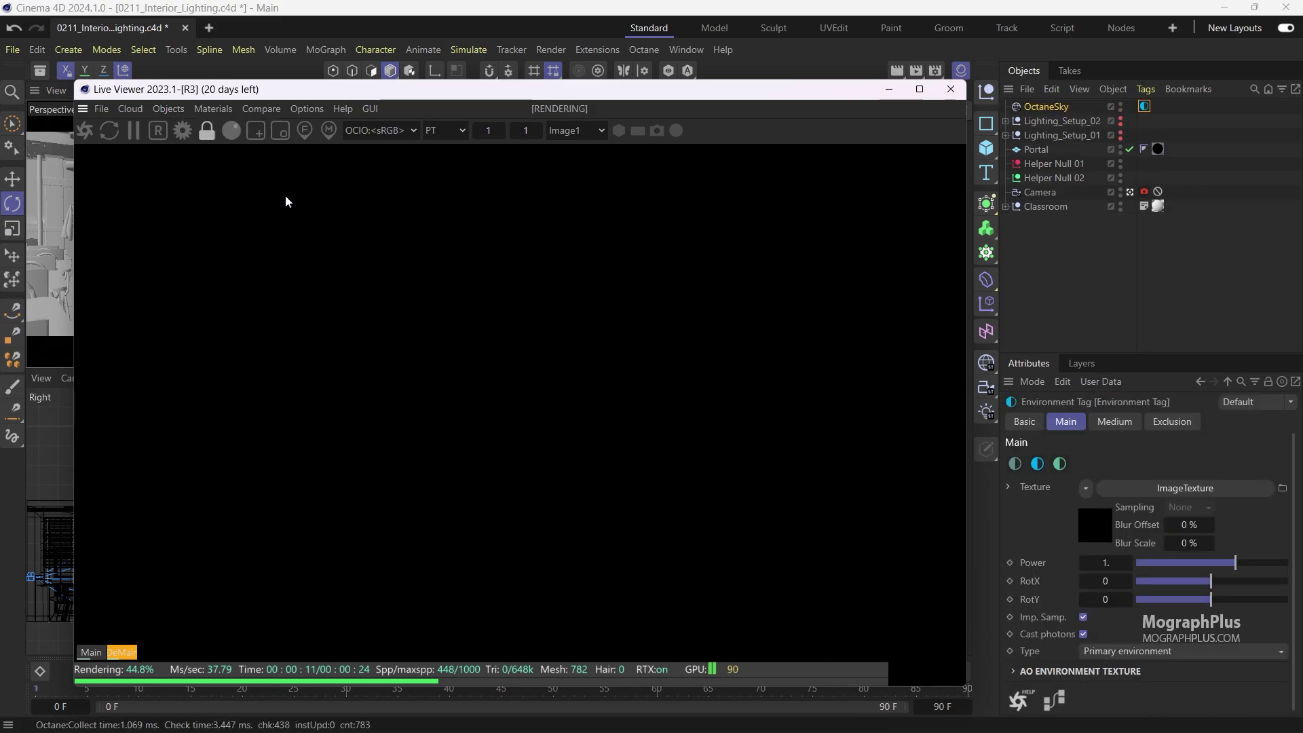
left_click(1092, 524)
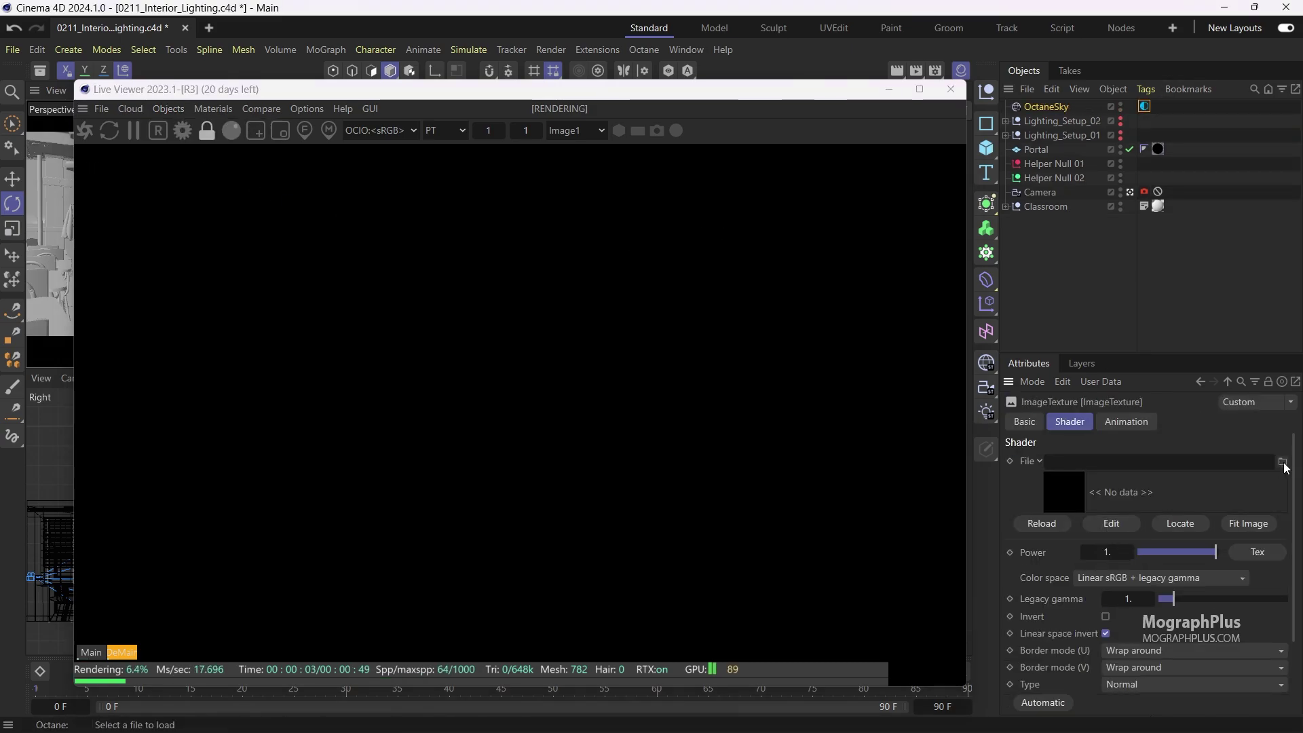
left_click(1283, 461)
double_click(636, 136)
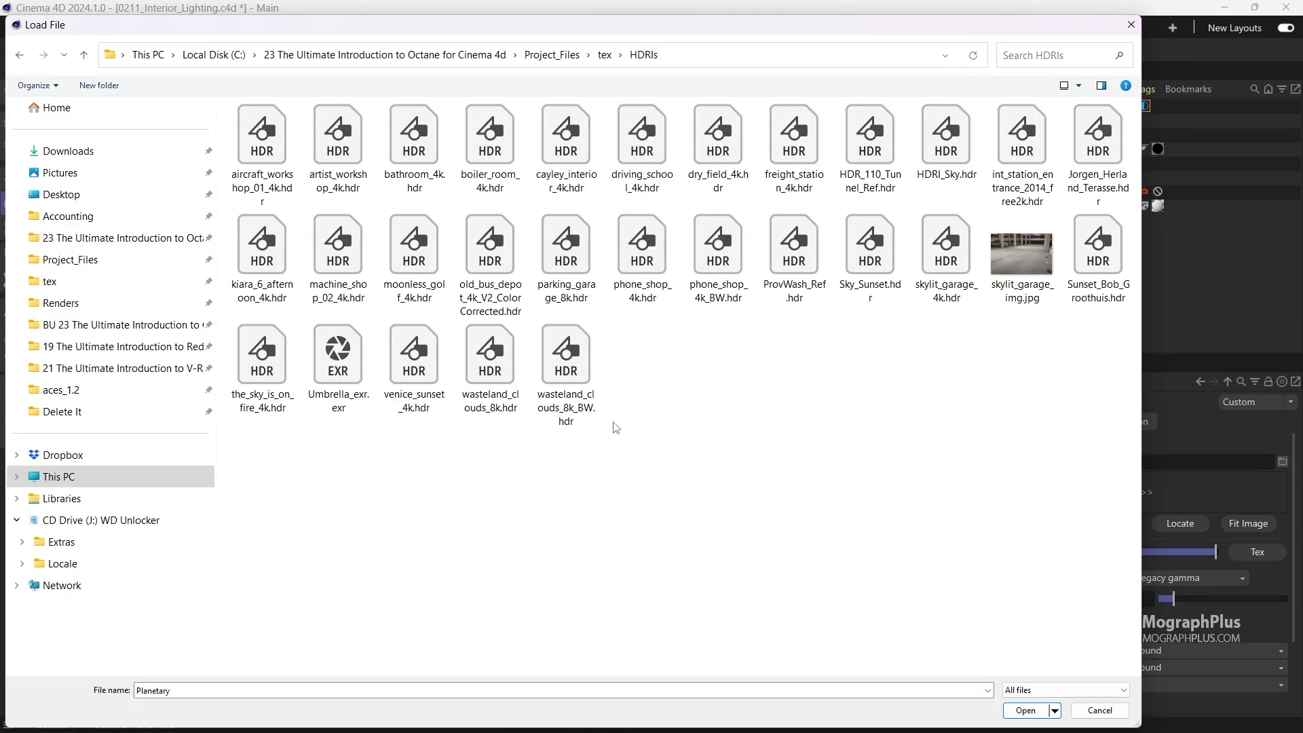
double_click(262, 359)
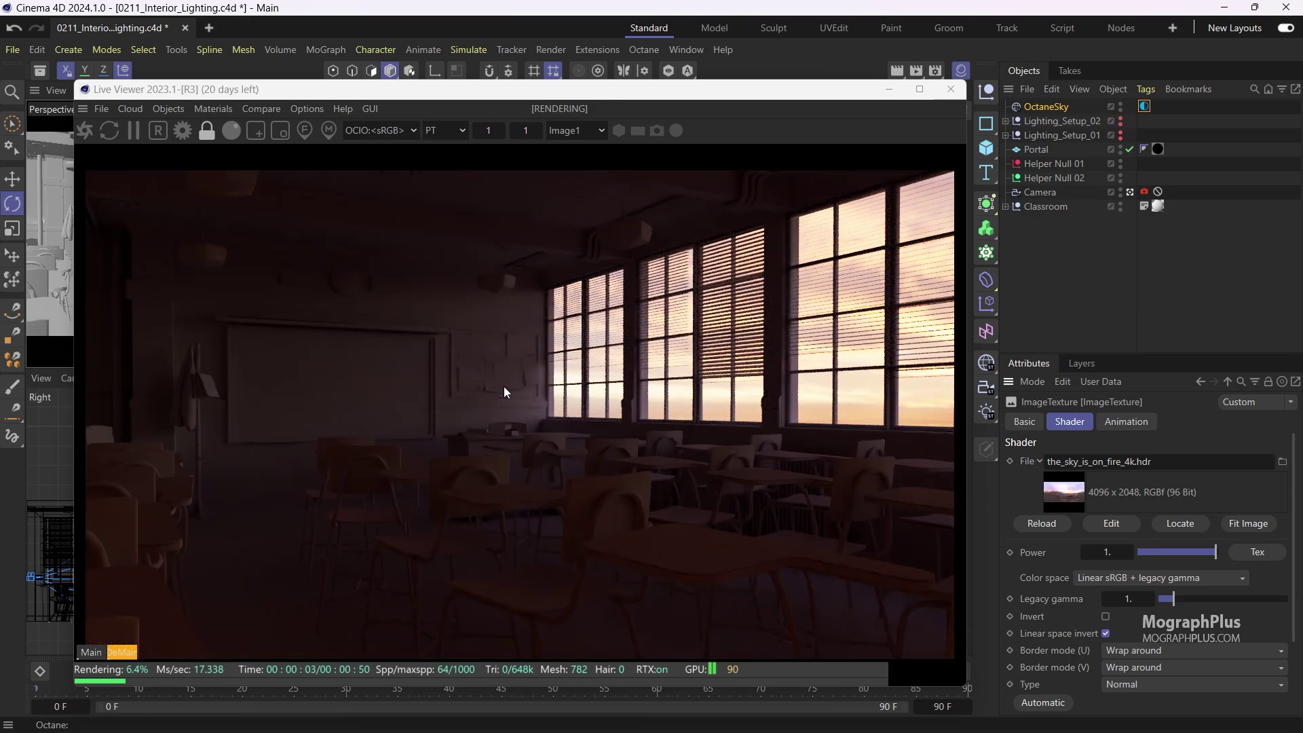
Step: Set the environment Power to 2 and RotX to 0.75
left_click(1227, 381)
left_click(1105, 562)
type("2")
key("Return")
left_click(1109, 581)
type("0.75")
key("Return")
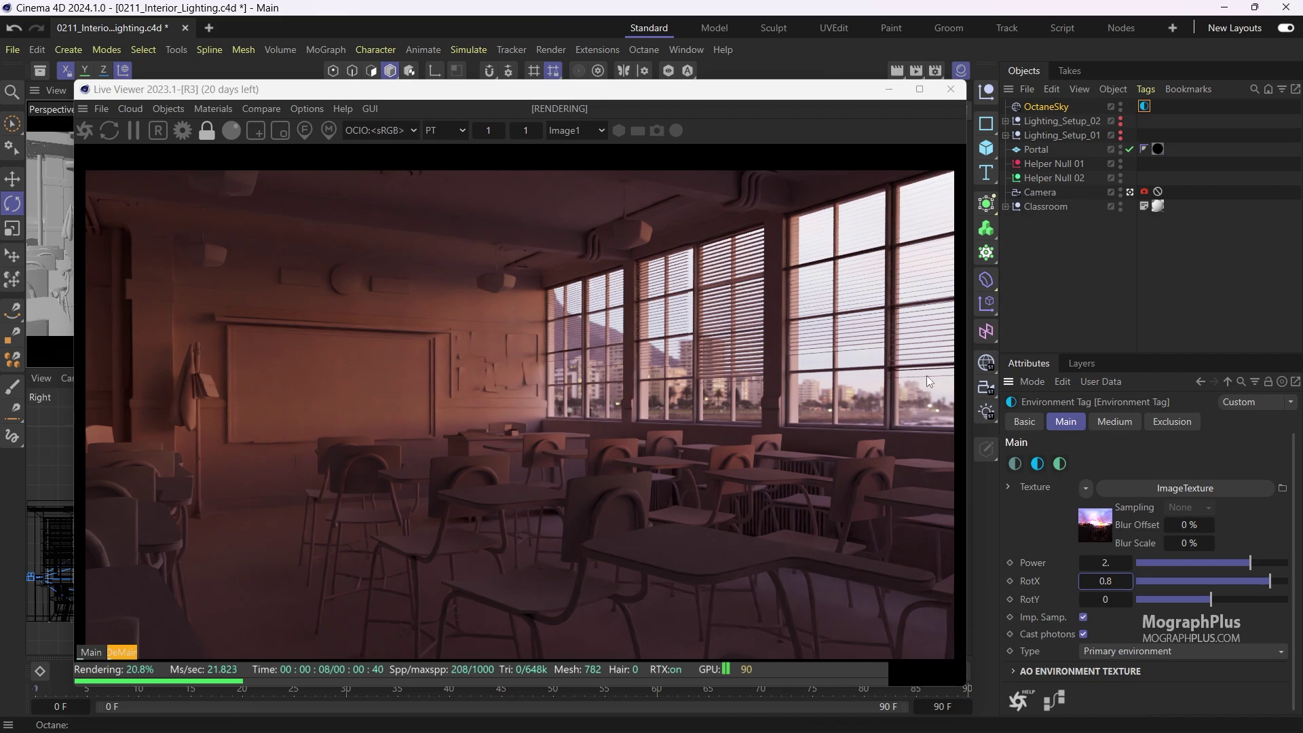
left_click(1093, 531)
Step: Replace the environment image with Sky_Sunset.hdr in the Non-color data color space
left_click(1283, 461)
double_click(883, 261)
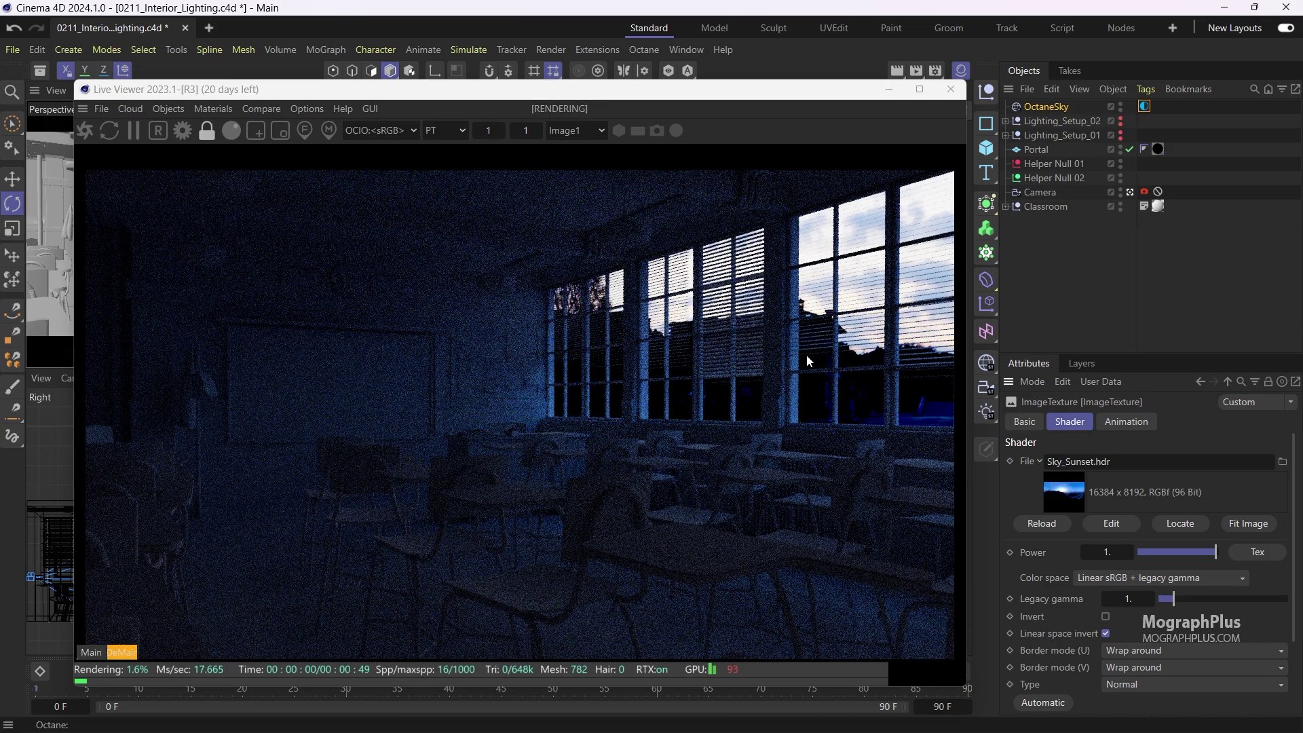
left_click(1134, 574)
left_click(1123, 600)
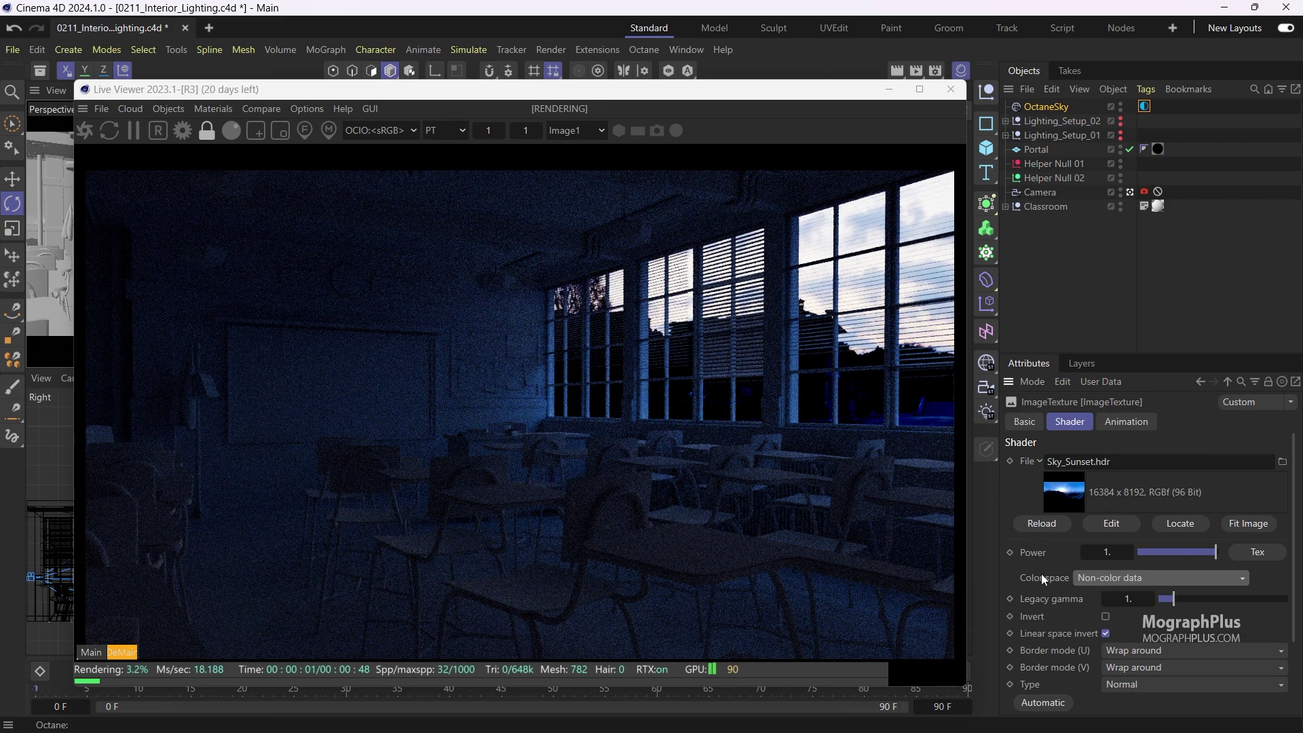
Step: Raise the environment Power to 8 to brighten the room
left_click(1227, 382)
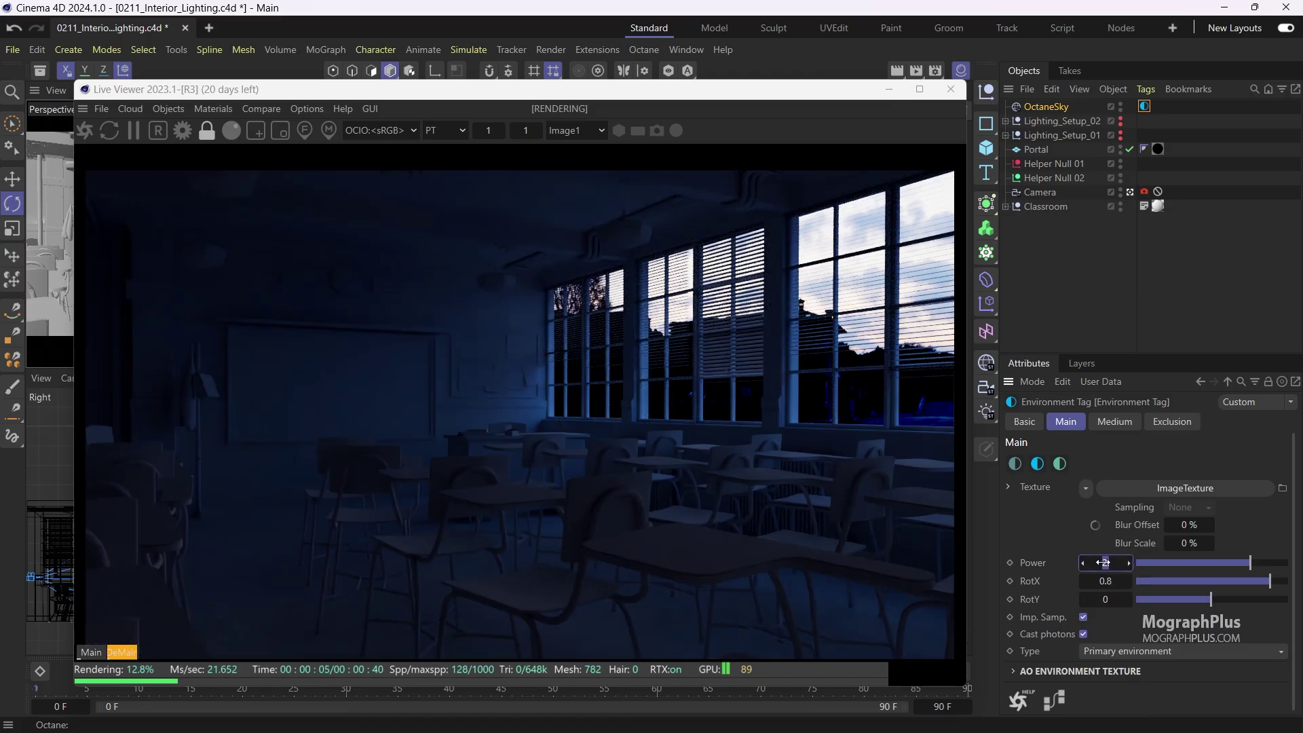
left_click_drag(1104, 563, 1105, 563)
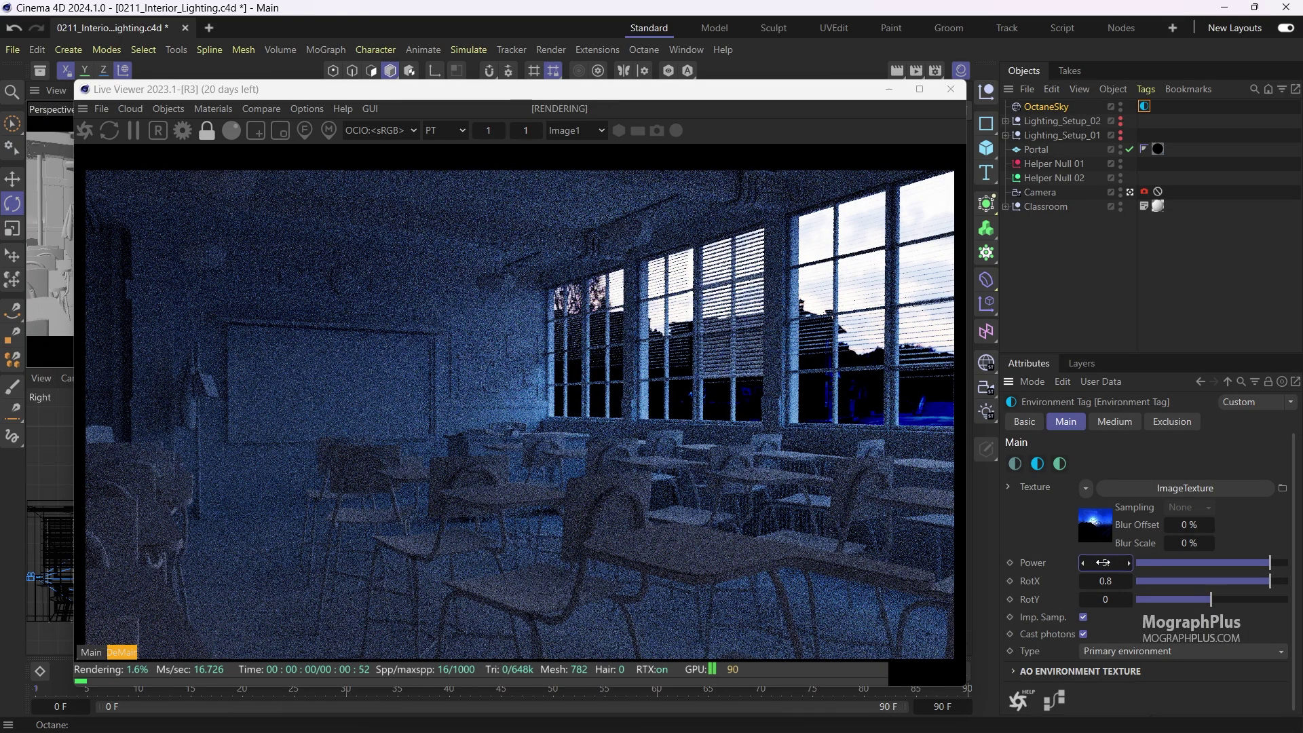
type("8.")
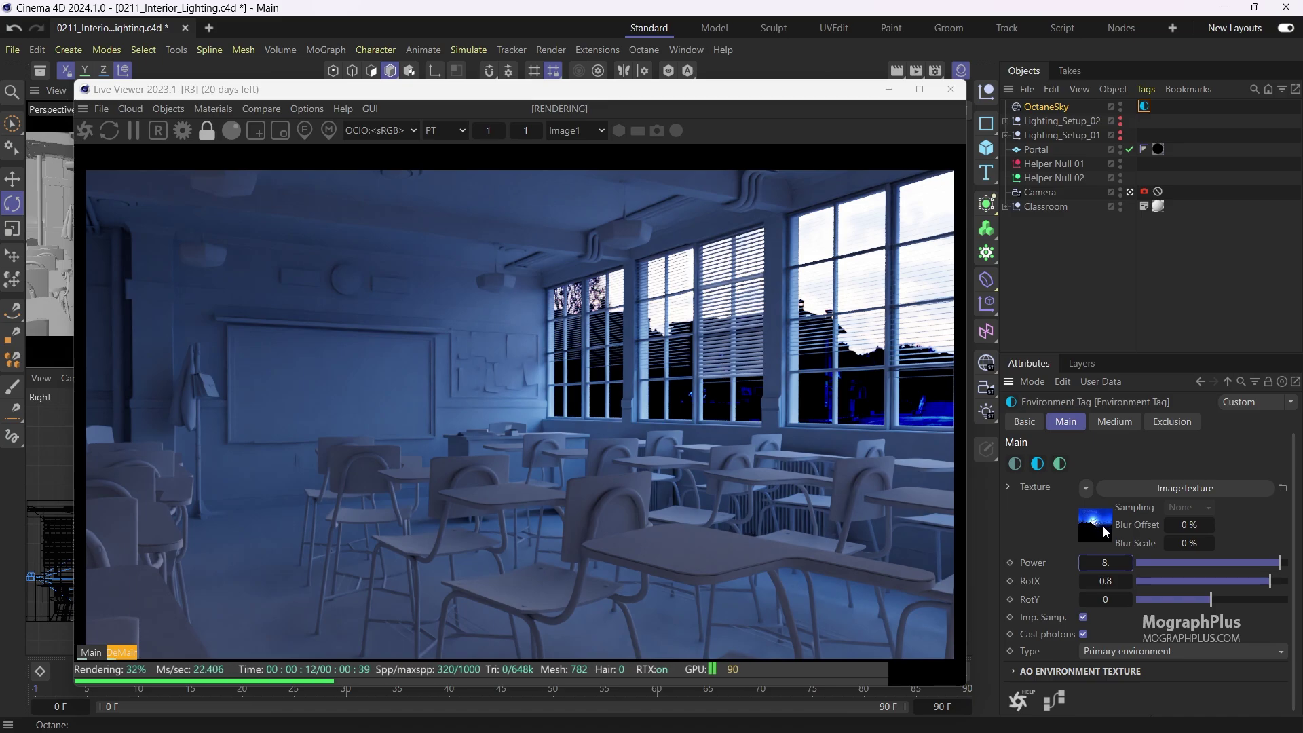
left_click(1102, 526)
Step: Load freight_station_4k.hdr as the environment image, with Power 10 and RotX 0.7
left_click(1282, 462)
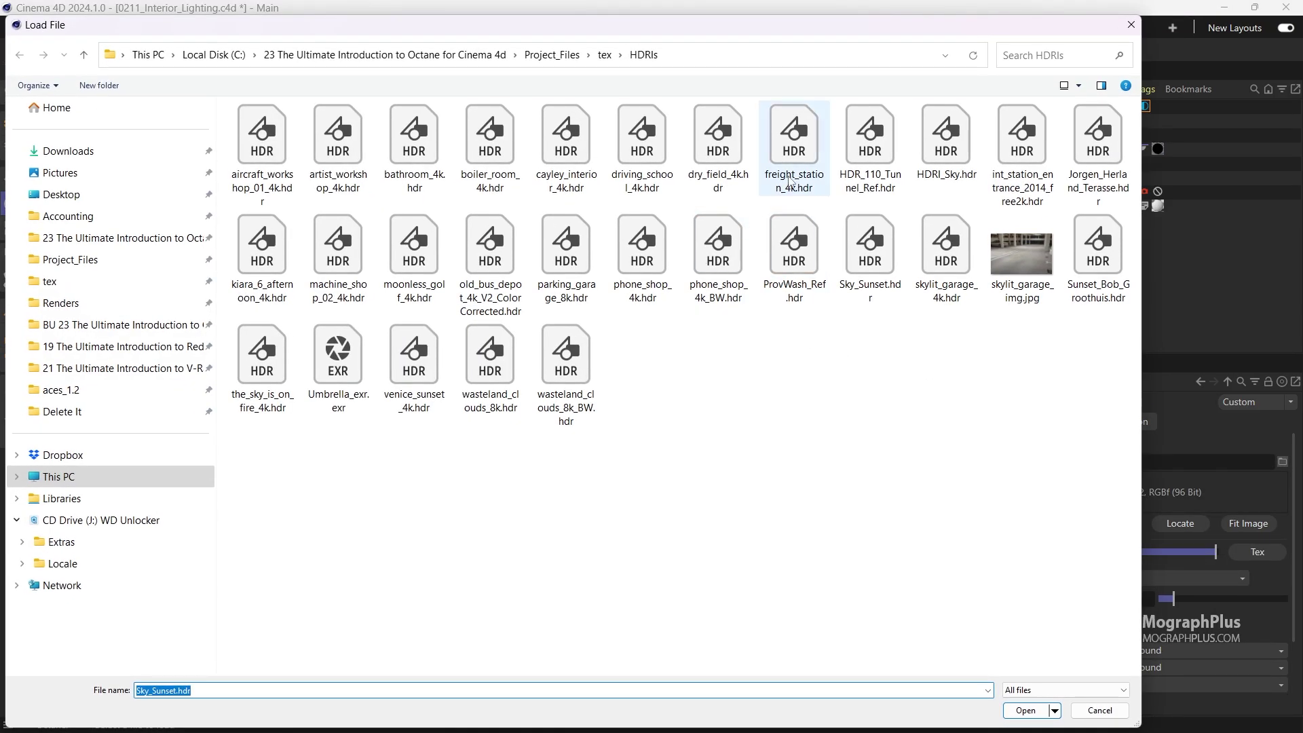
double_click(794, 142)
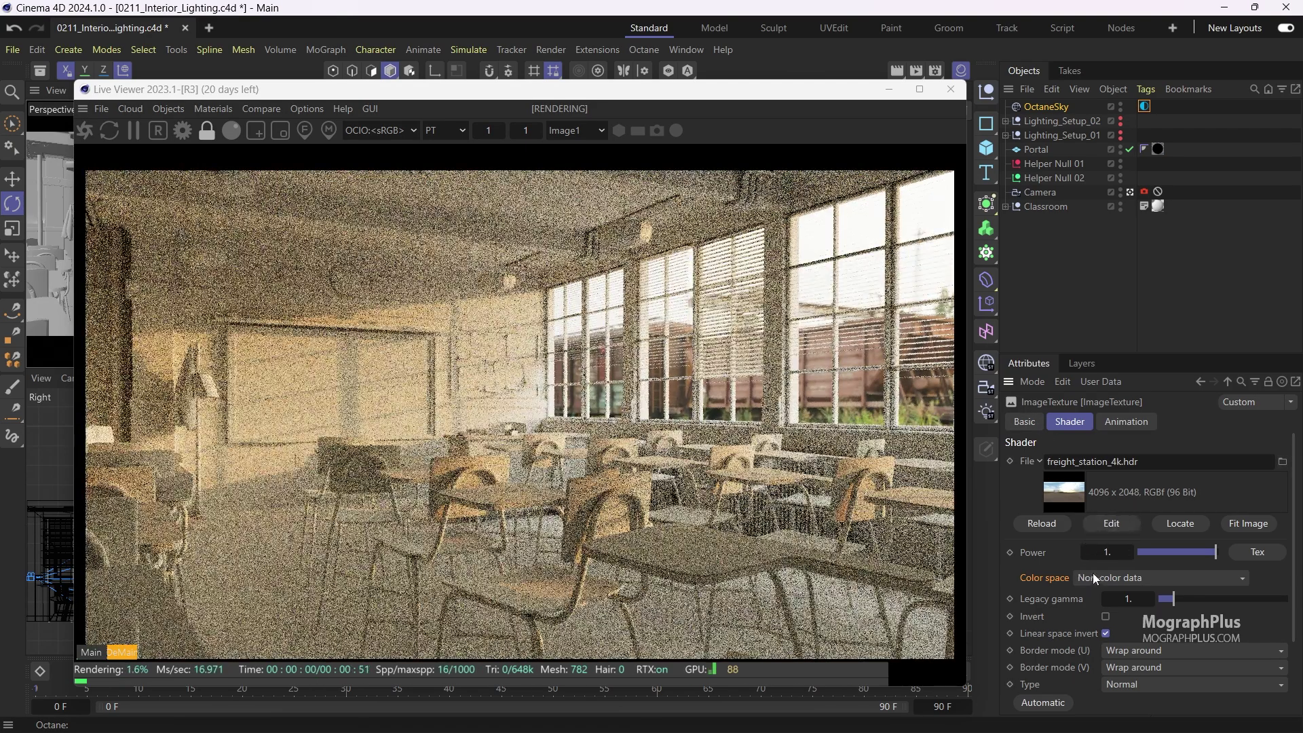
left_click(1224, 382)
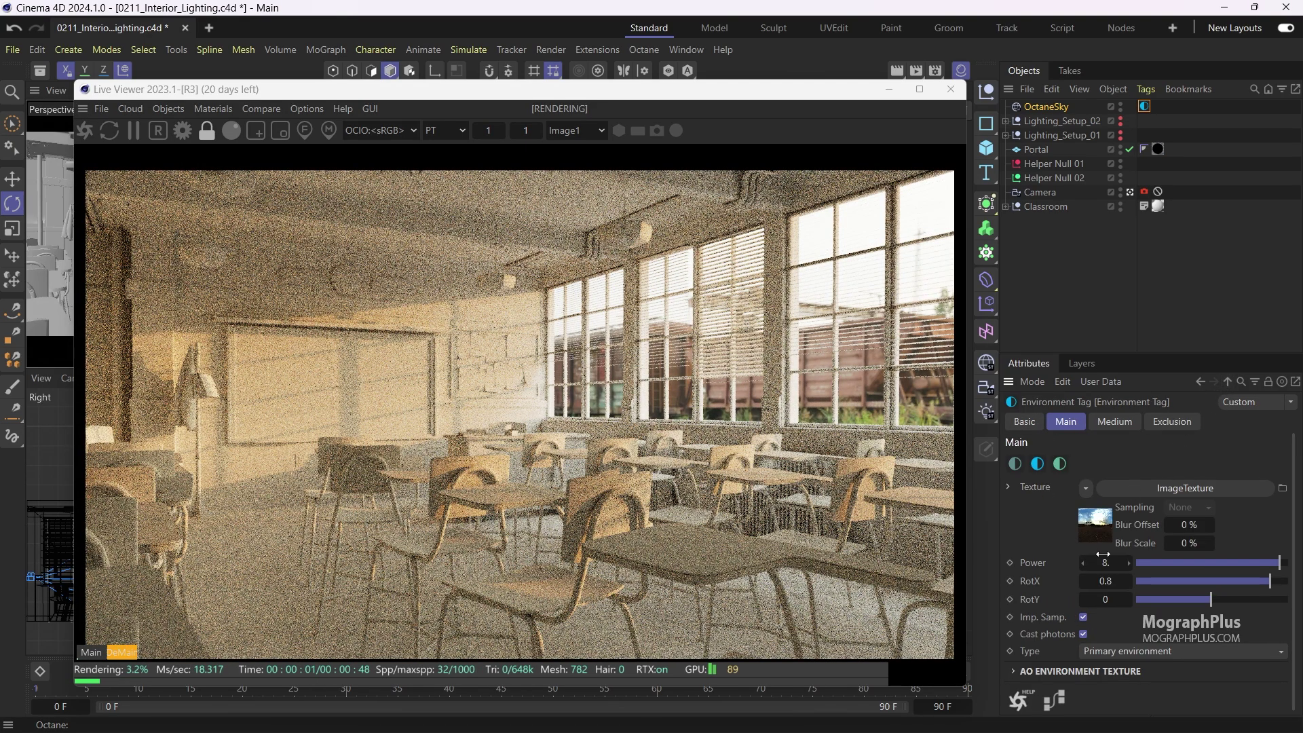
left_click(1105, 562)
type("10")
key("Return")
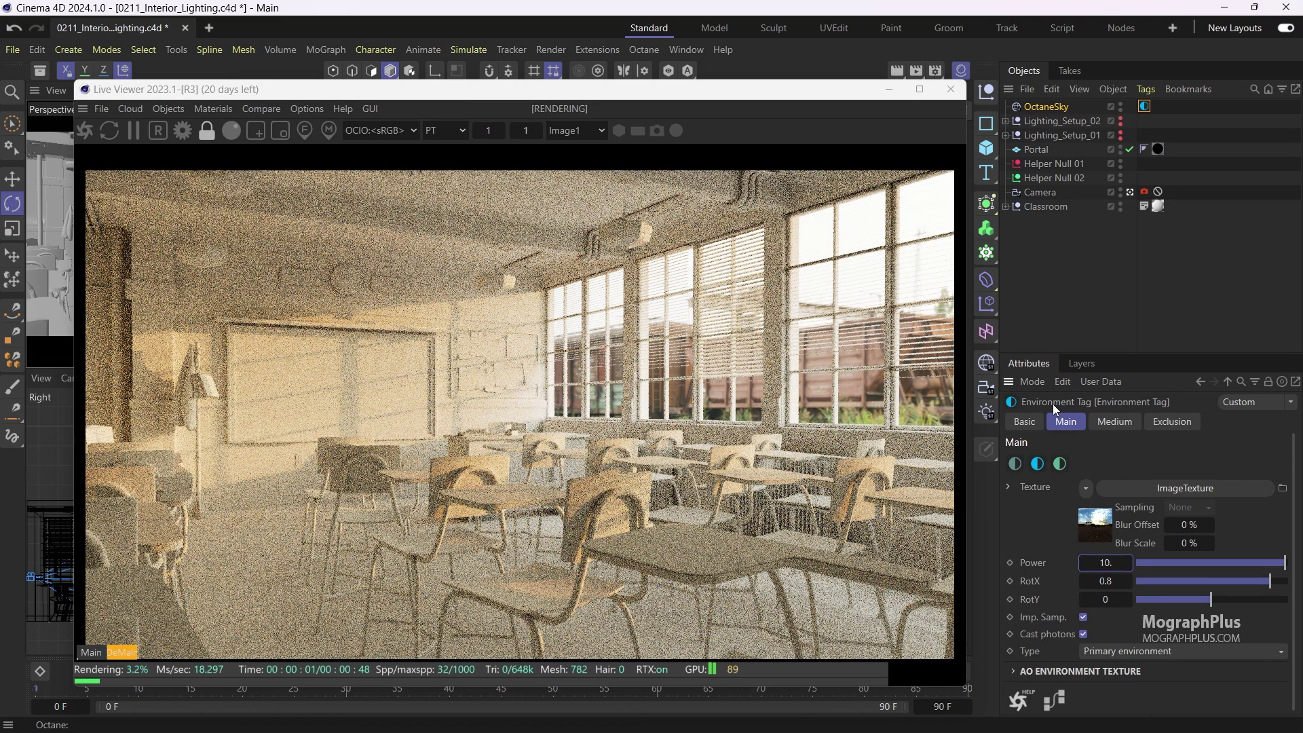
left_click(1101, 581)
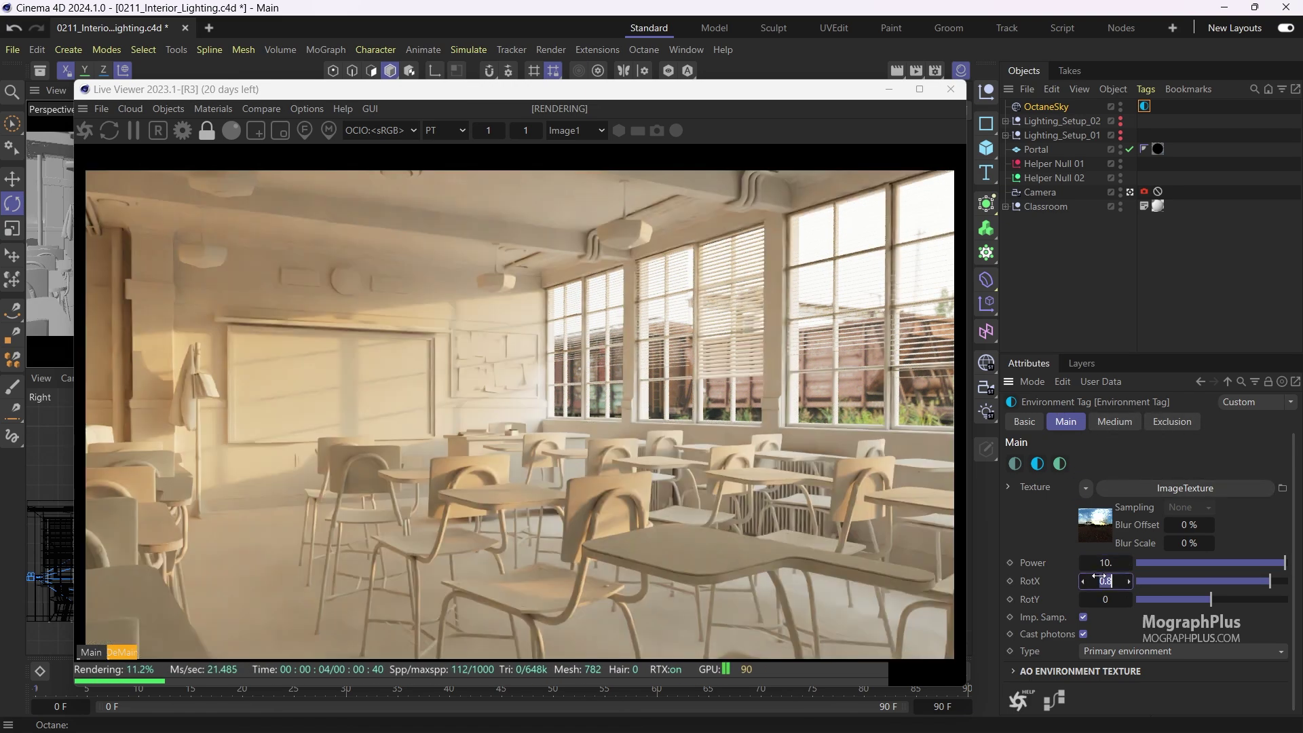
type("0.7")
key("Return")
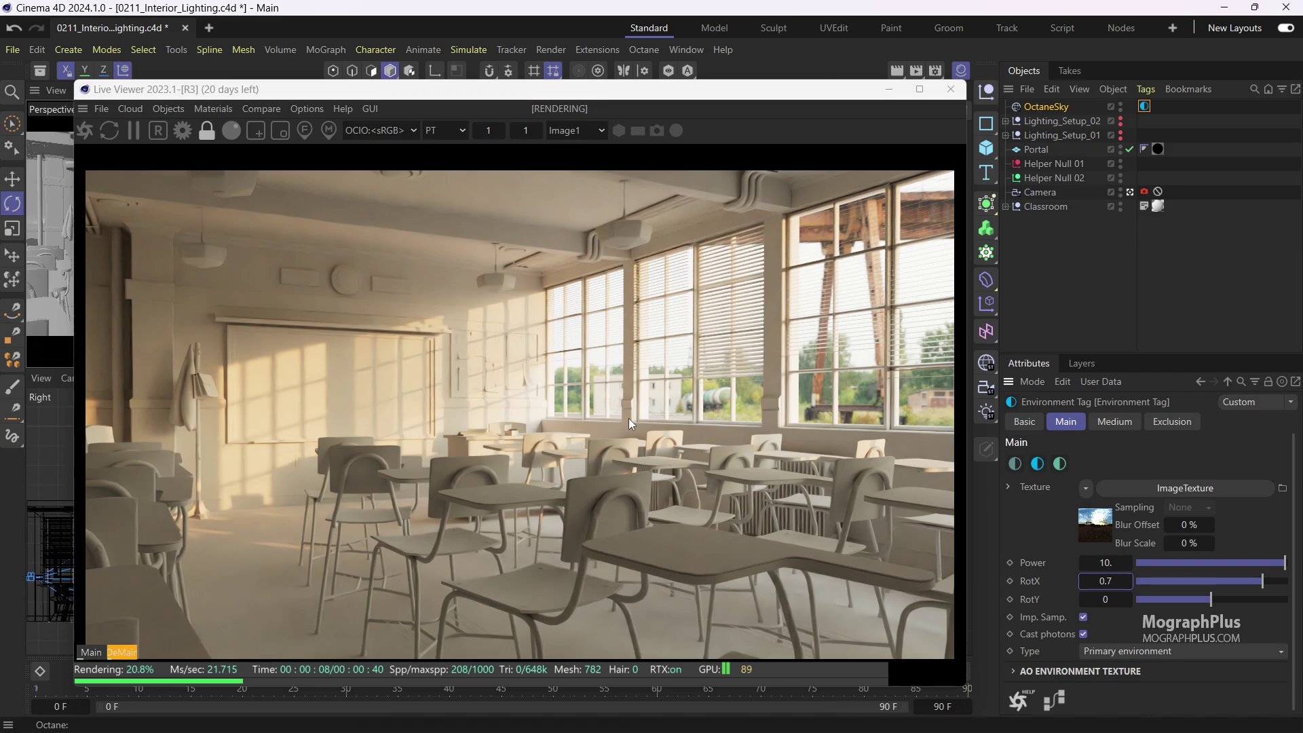
Step: Copy the Directlight out of Lighting_Setup_01 to the top level of the Object Manager
left_click(1006, 136)
left_click(1052, 151)
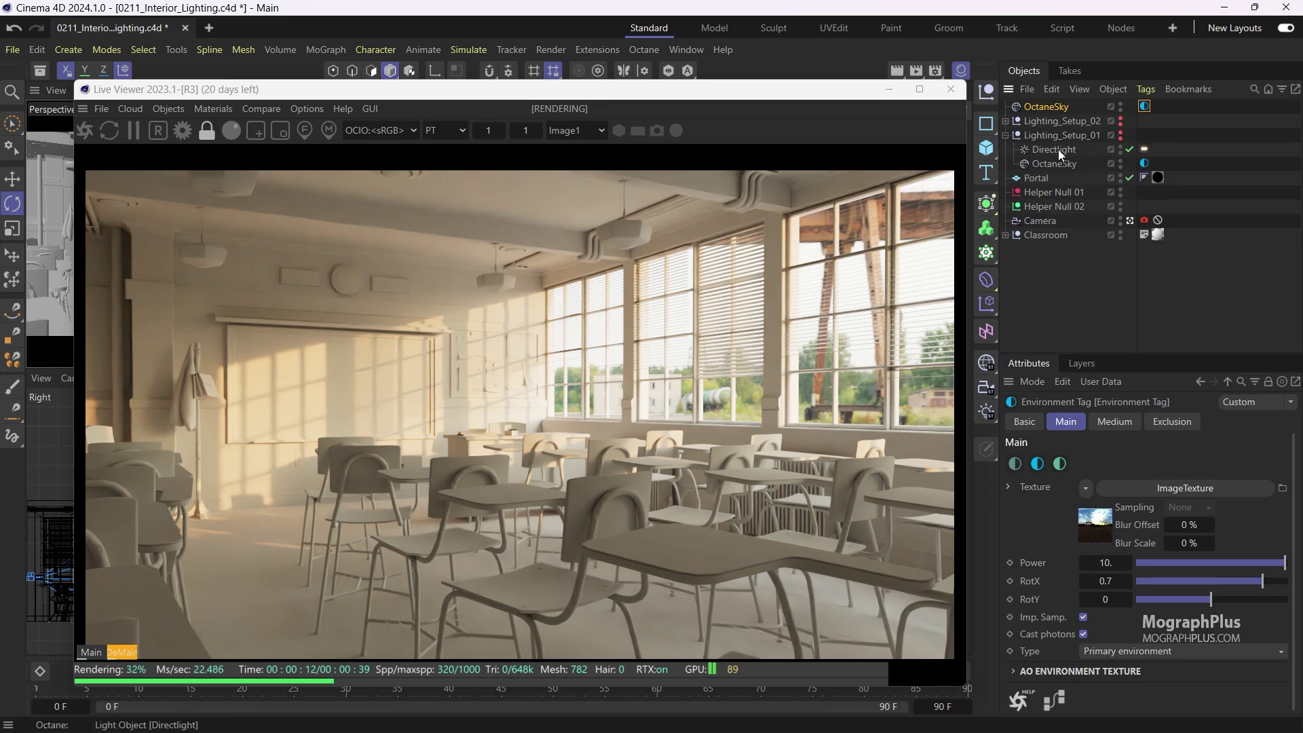
left_click_drag(1058, 149, 1057, 113)
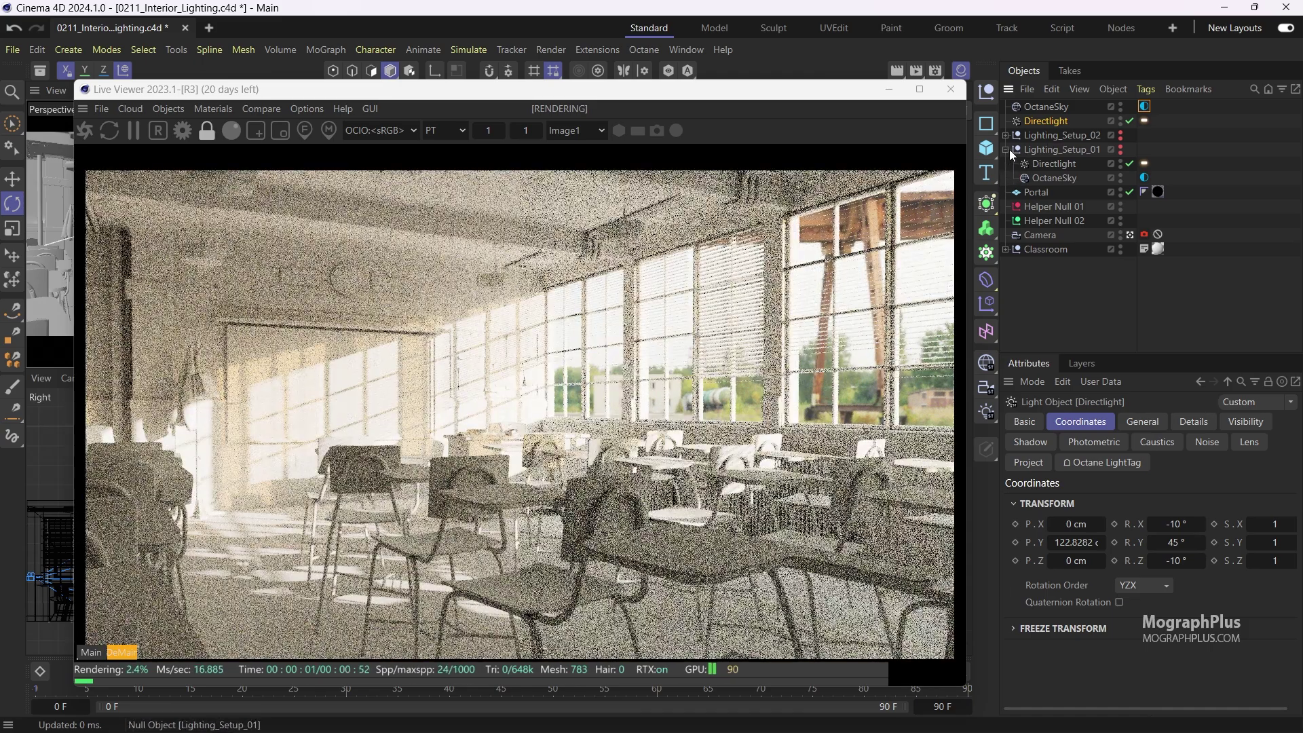
left_click(1006, 149)
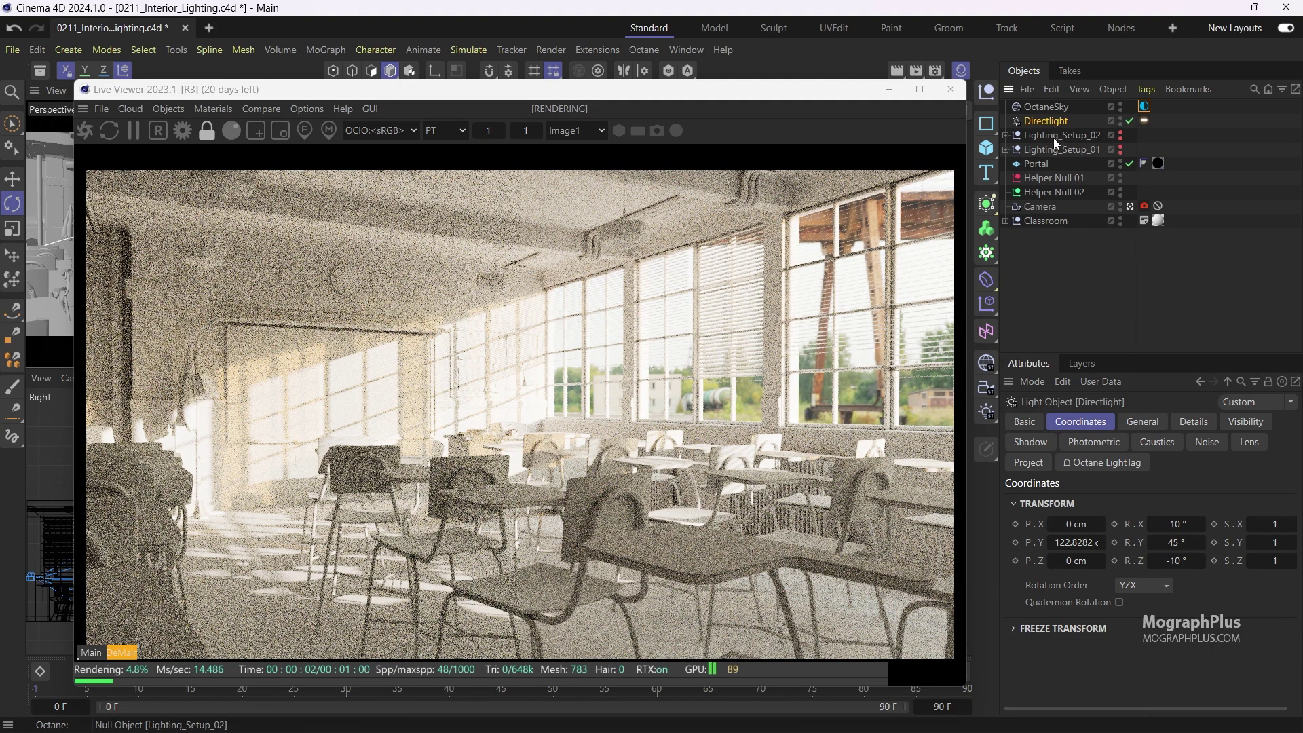
Step: Maximize the Perspective view and rotate the copied sun light slightly
left_click_drag(523, 92, 732, 85)
middle_click(148, 287)
mouse_move(222, 343)
left_mouse_down()
mouse_move(255, 352)
mouse_move(228, 338)
mouse_move(202, 352)
left_mouse_up()
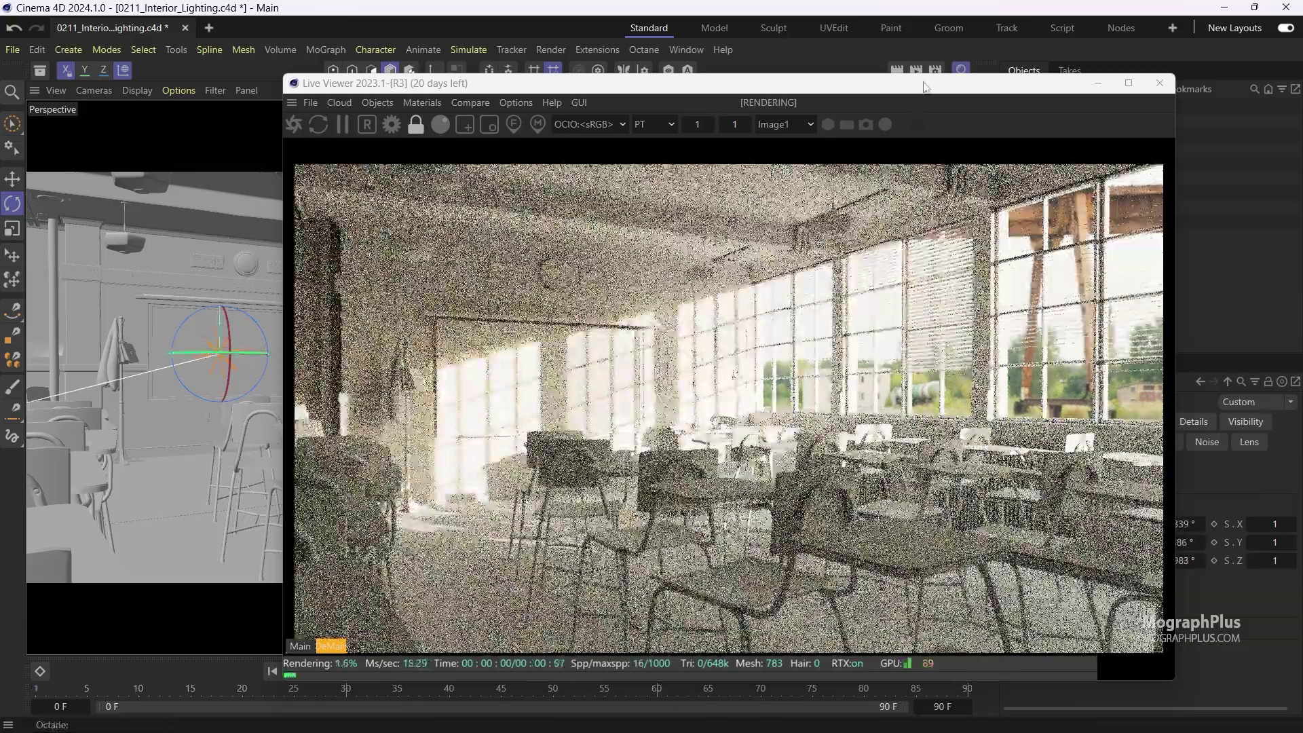
Step: Set the Directlight's rotation to R.X -5.04°, R.Y 35.8° and R.Z -8.15°
left_click_drag(921, 90, 606, 98)
left_click(1144, 422)
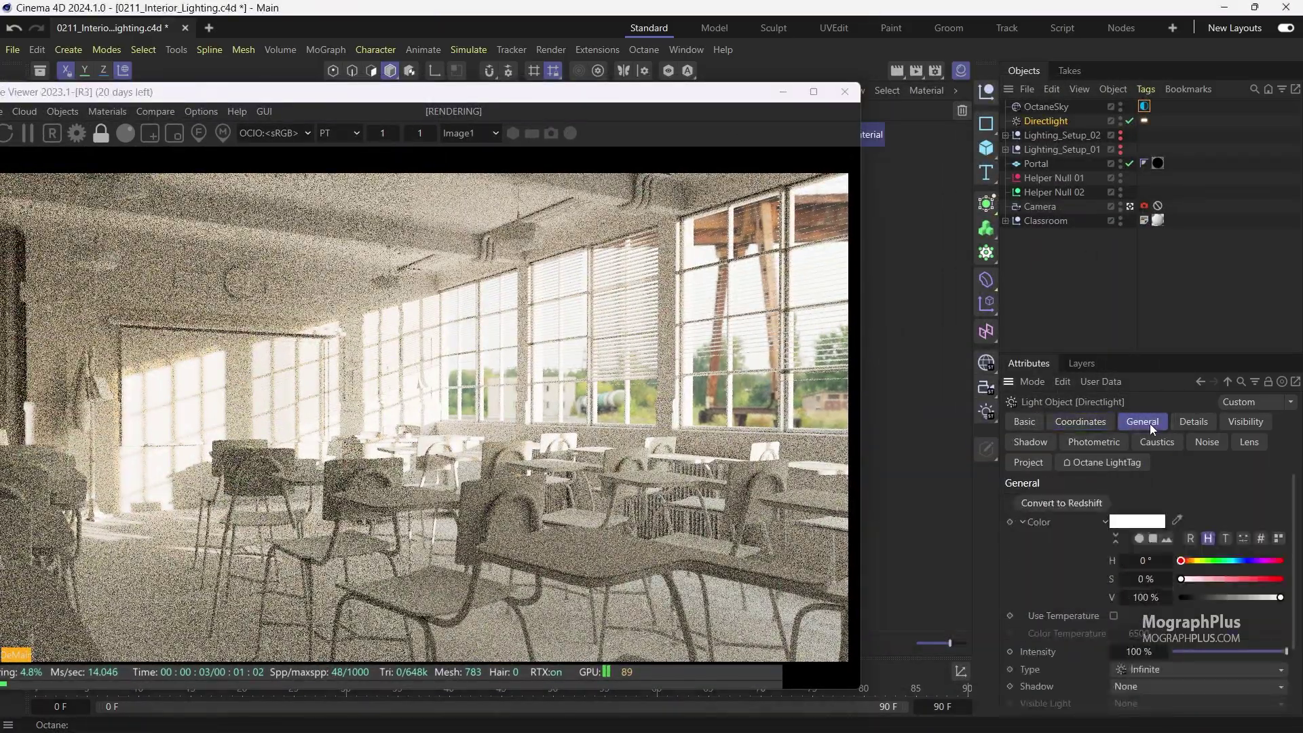
double_click(1177, 523)
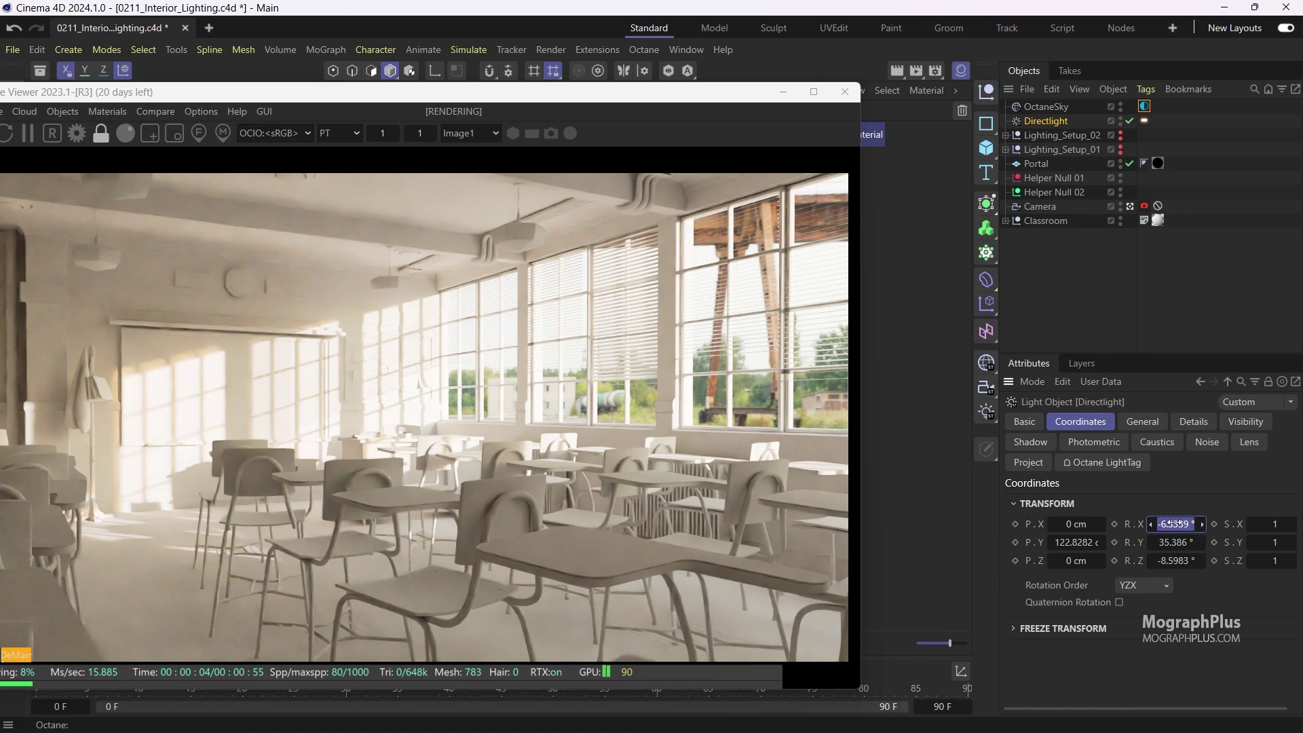
type("5.04")
key("Return")
double_click(1177, 542)
type("3")
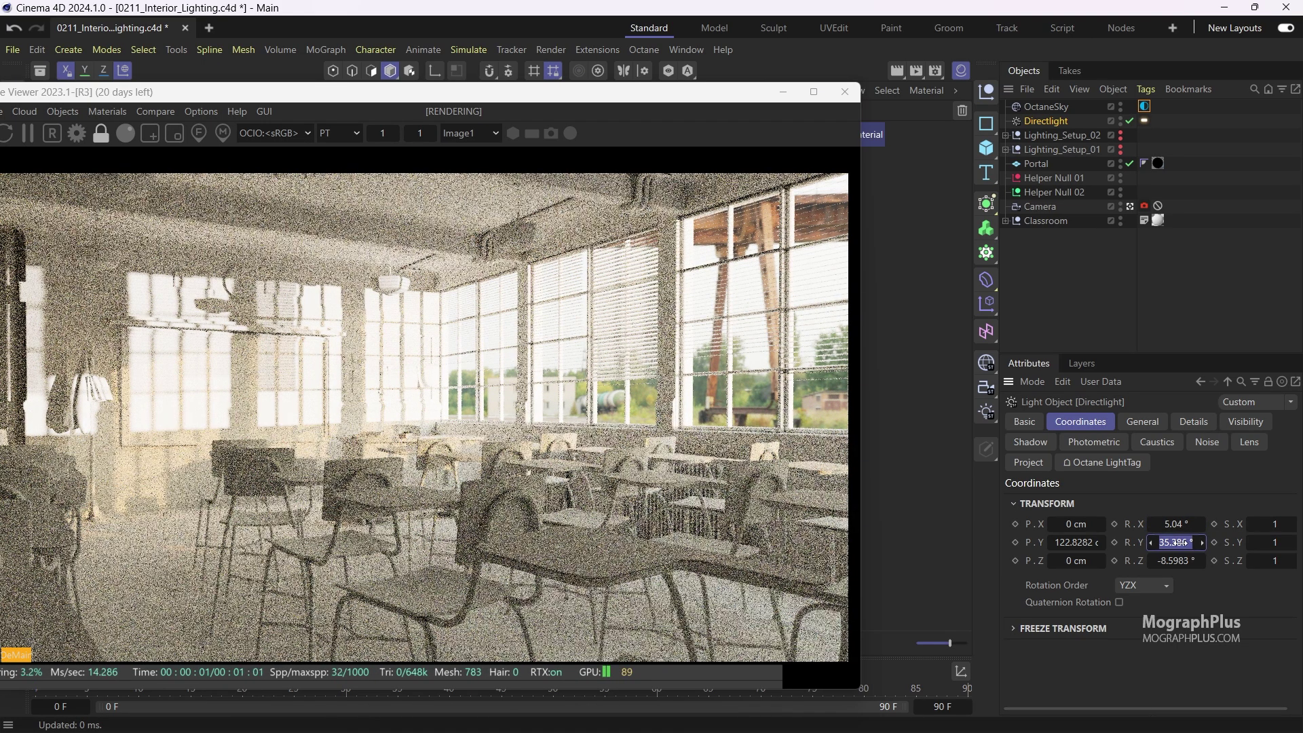
type("5.8")
key("Return")
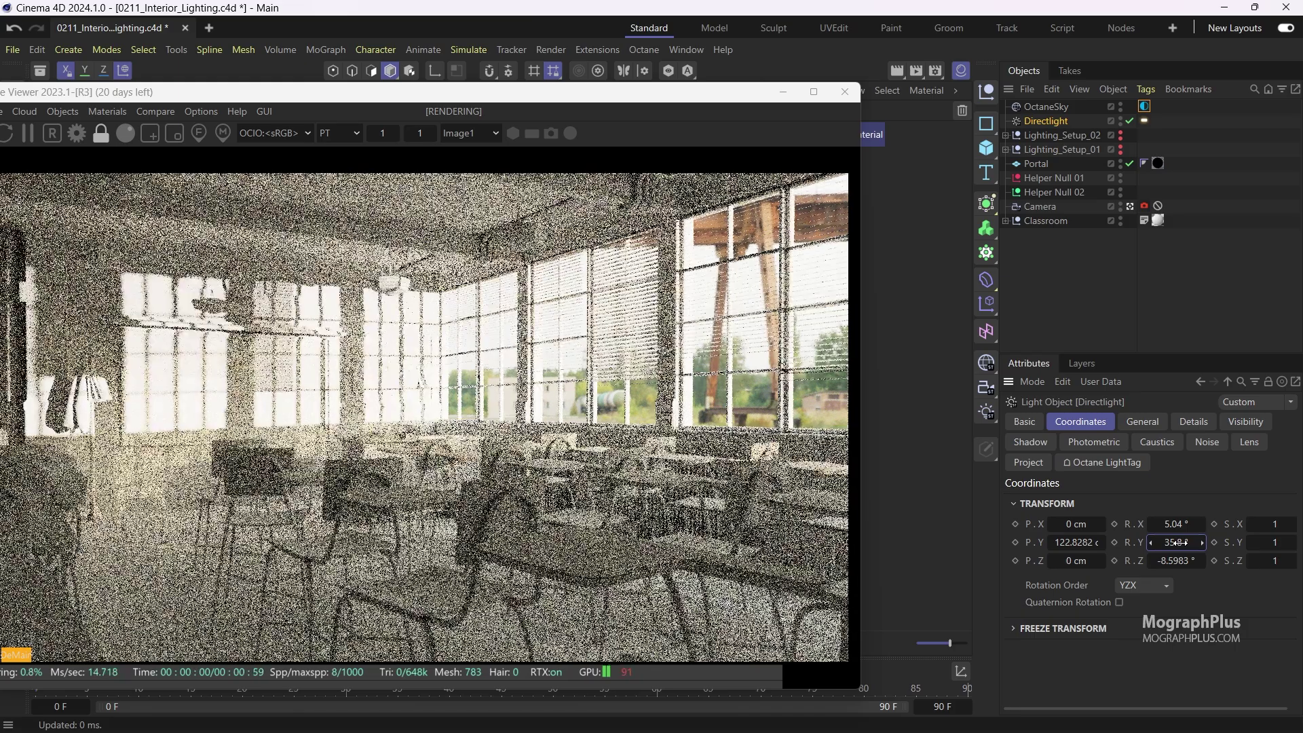
double_click(1169, 560)
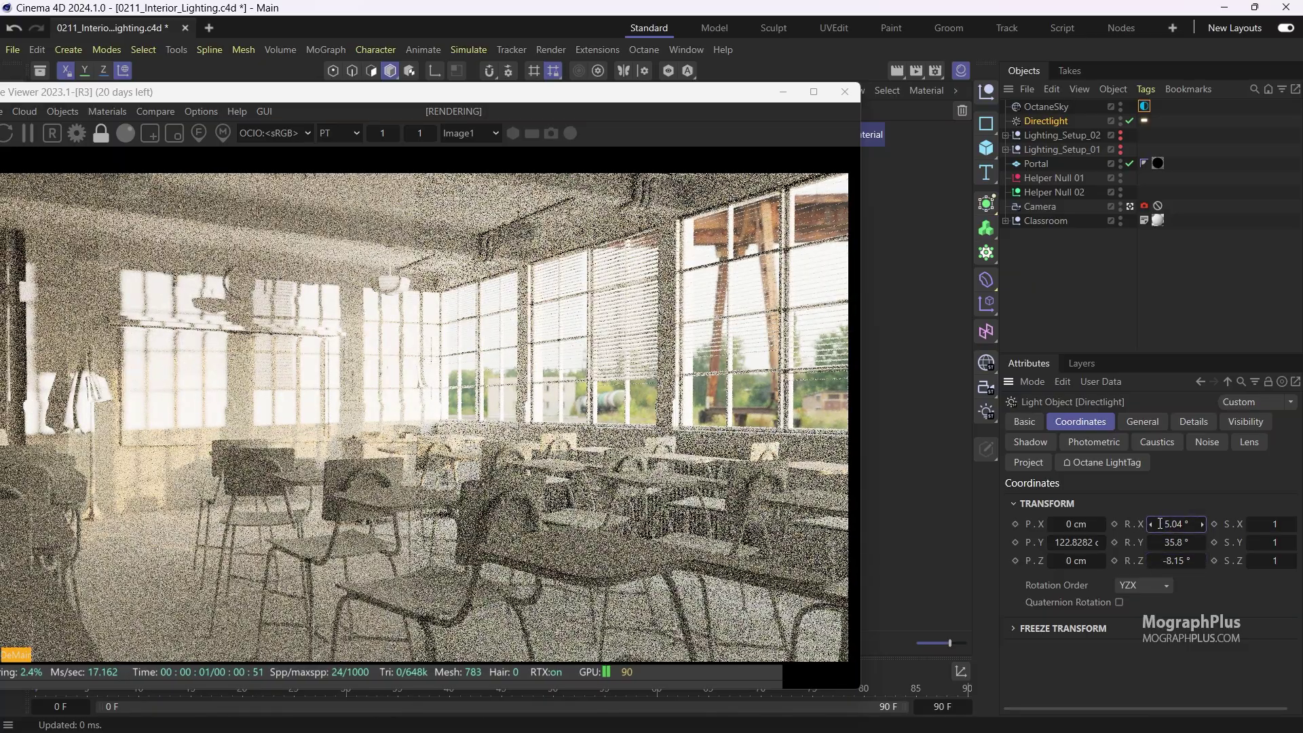
key("Return")
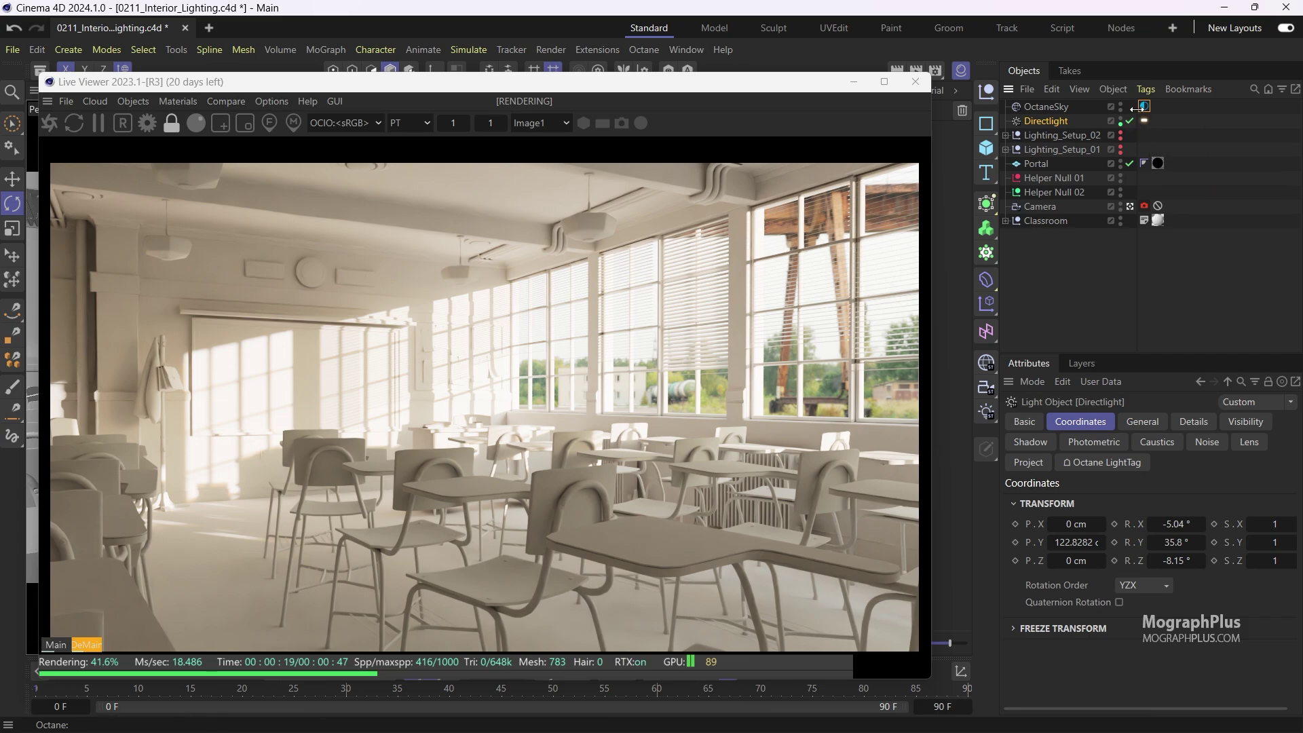
left_click(1145, 109)
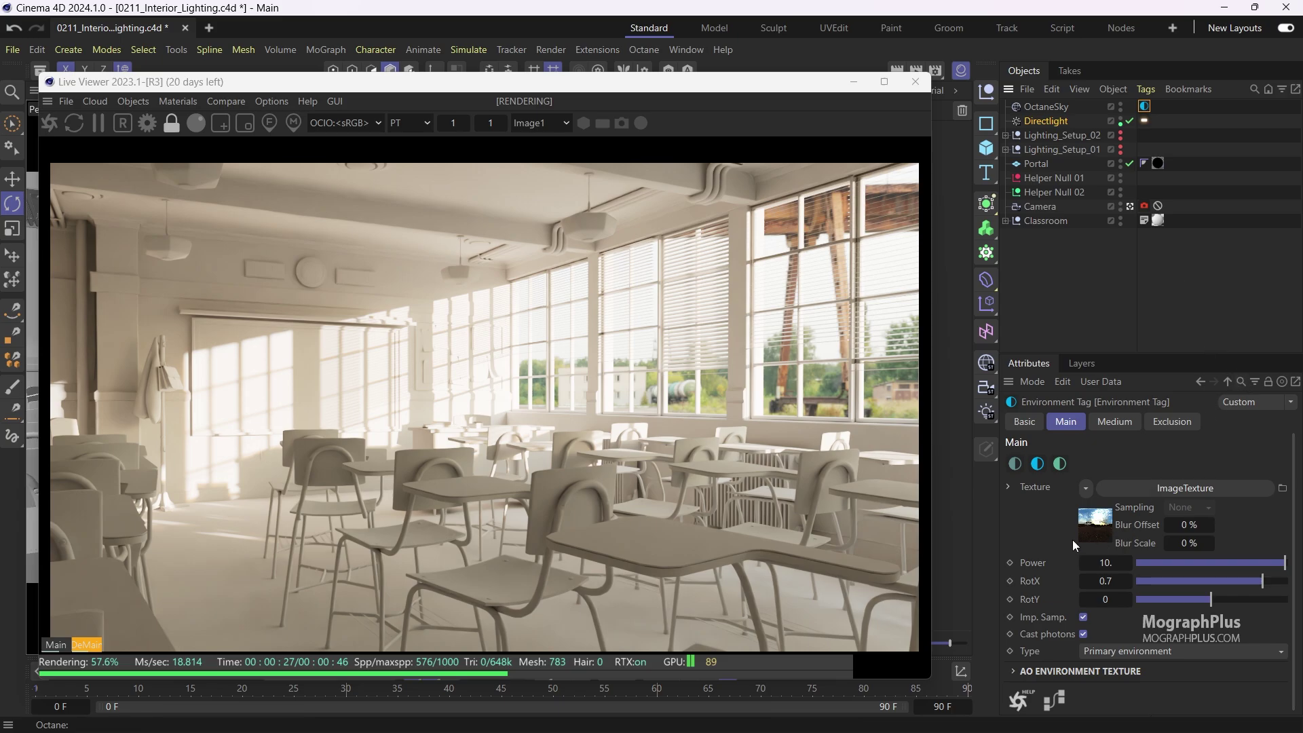
Step: Insert a Color correction node after the HDRI image texture and wire it into the Environment Texture input
left_click(1056, 699)
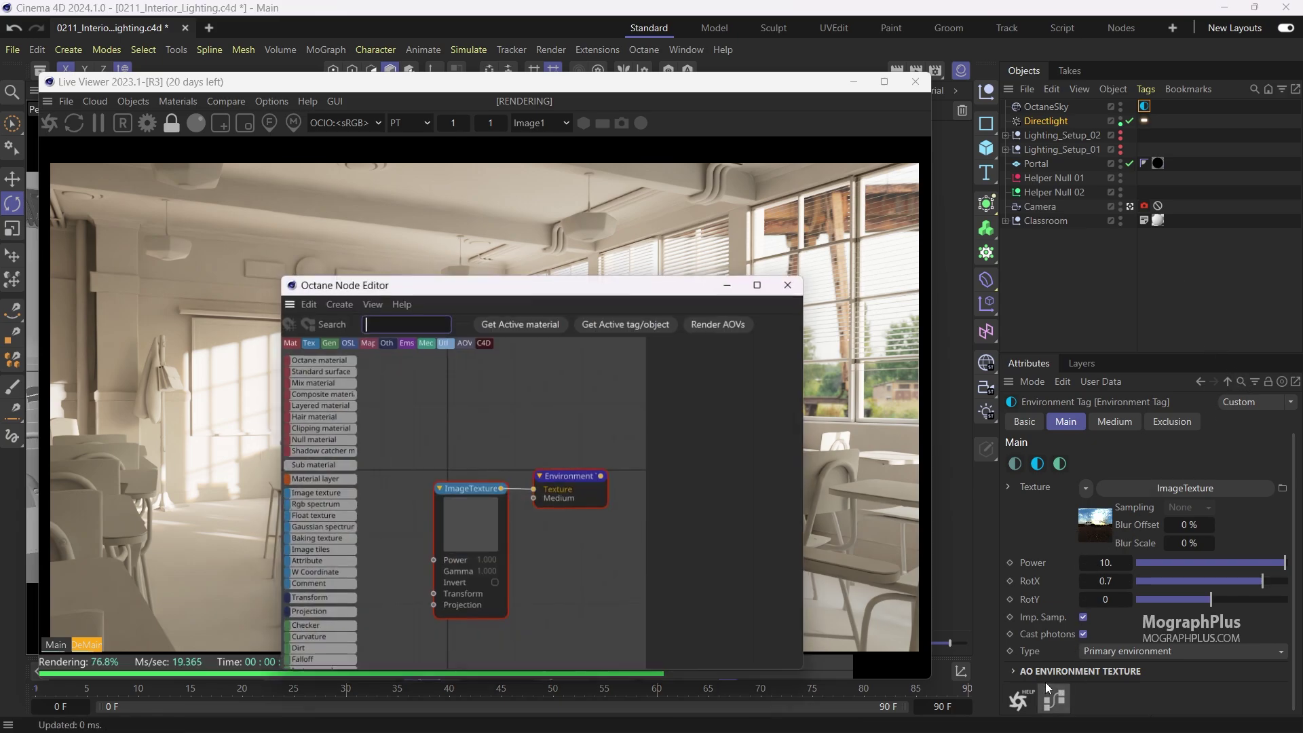
left_click(443, 487)
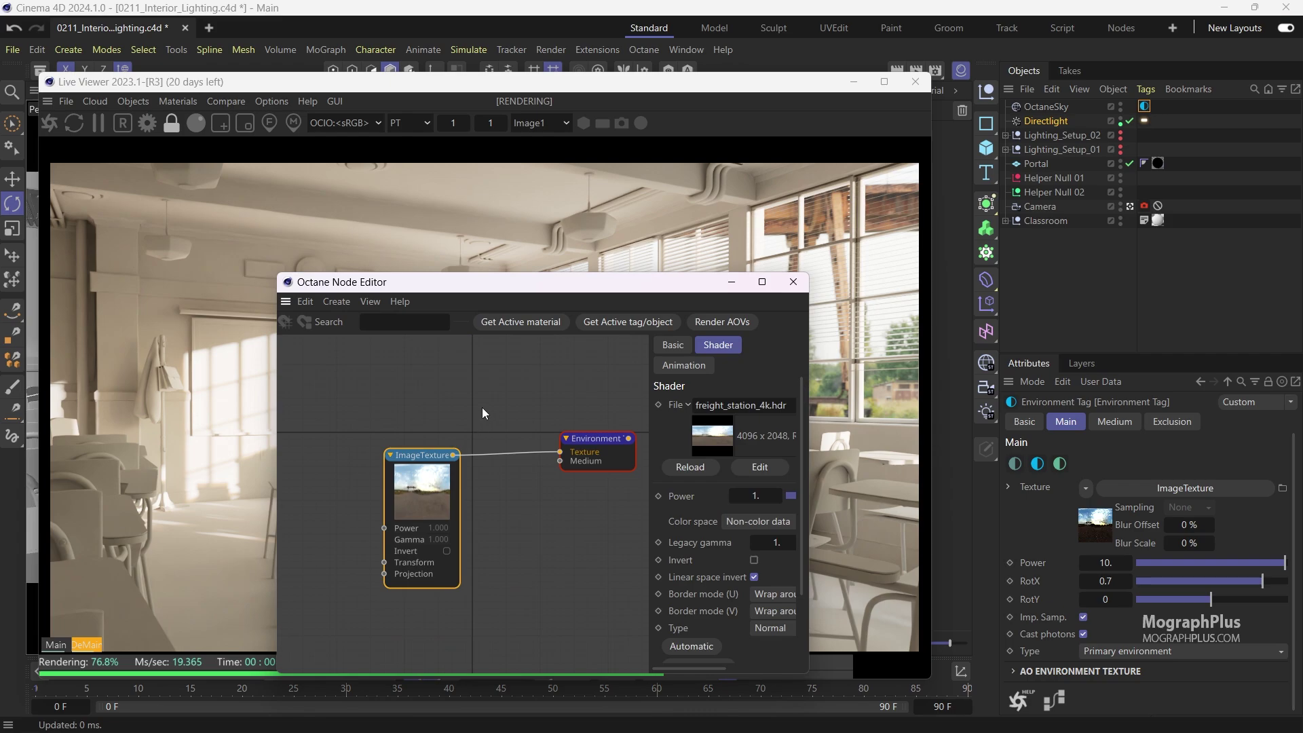
right_click(482, 406)
mouse_move(509, 494)
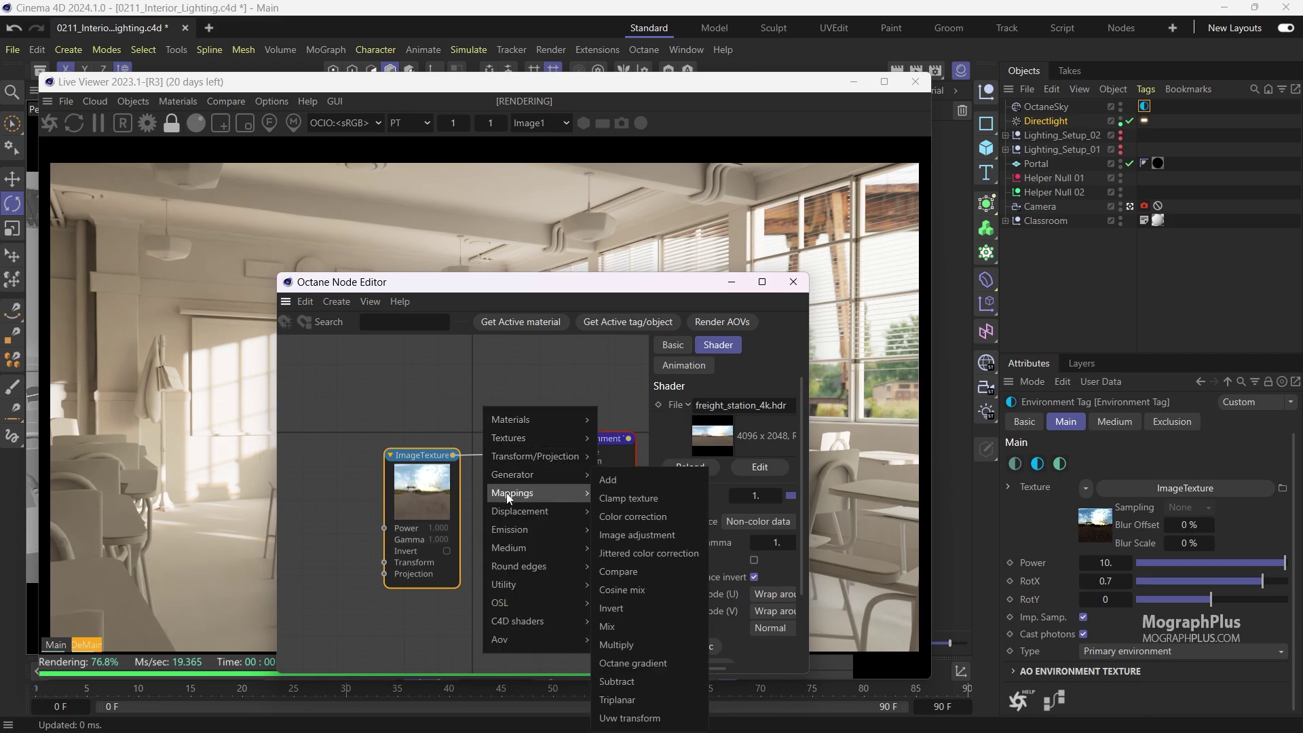
left_click(678, 518)
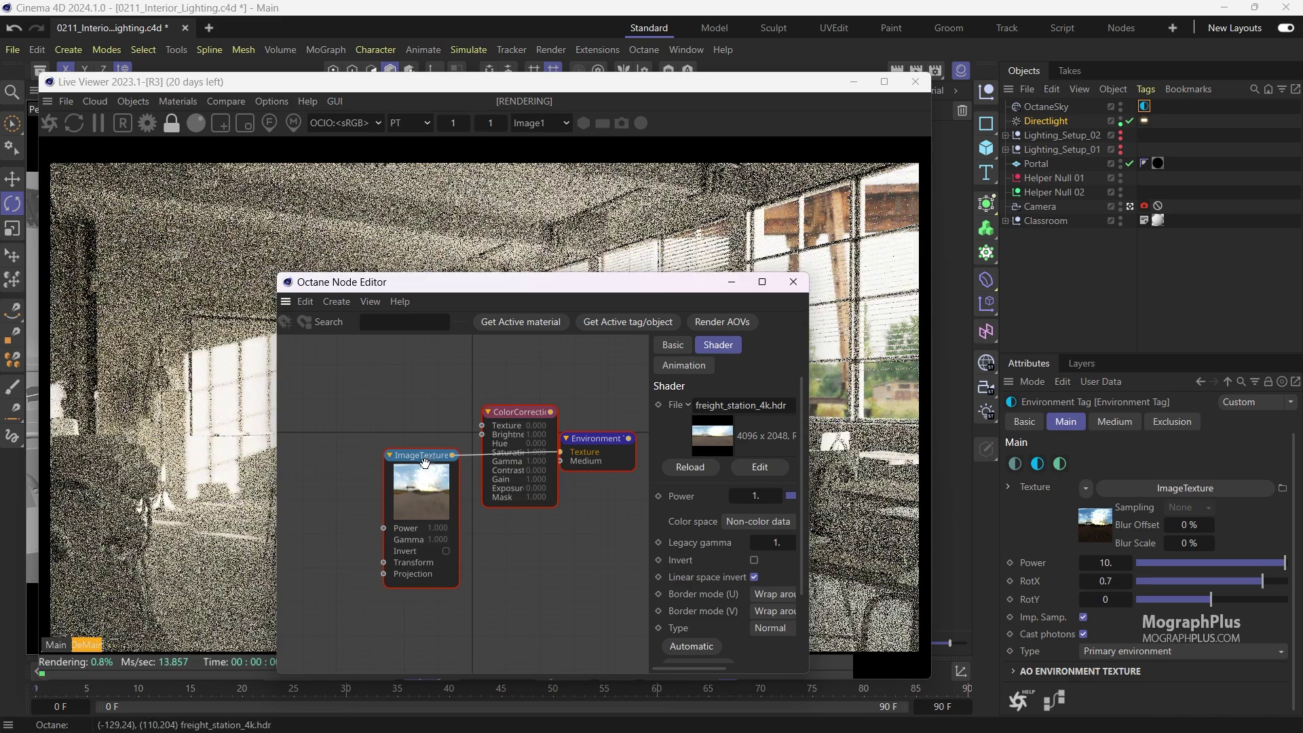
left_click_drag(421, 456, 561, 451)
left_click_drag(498, 374, 496, 451)
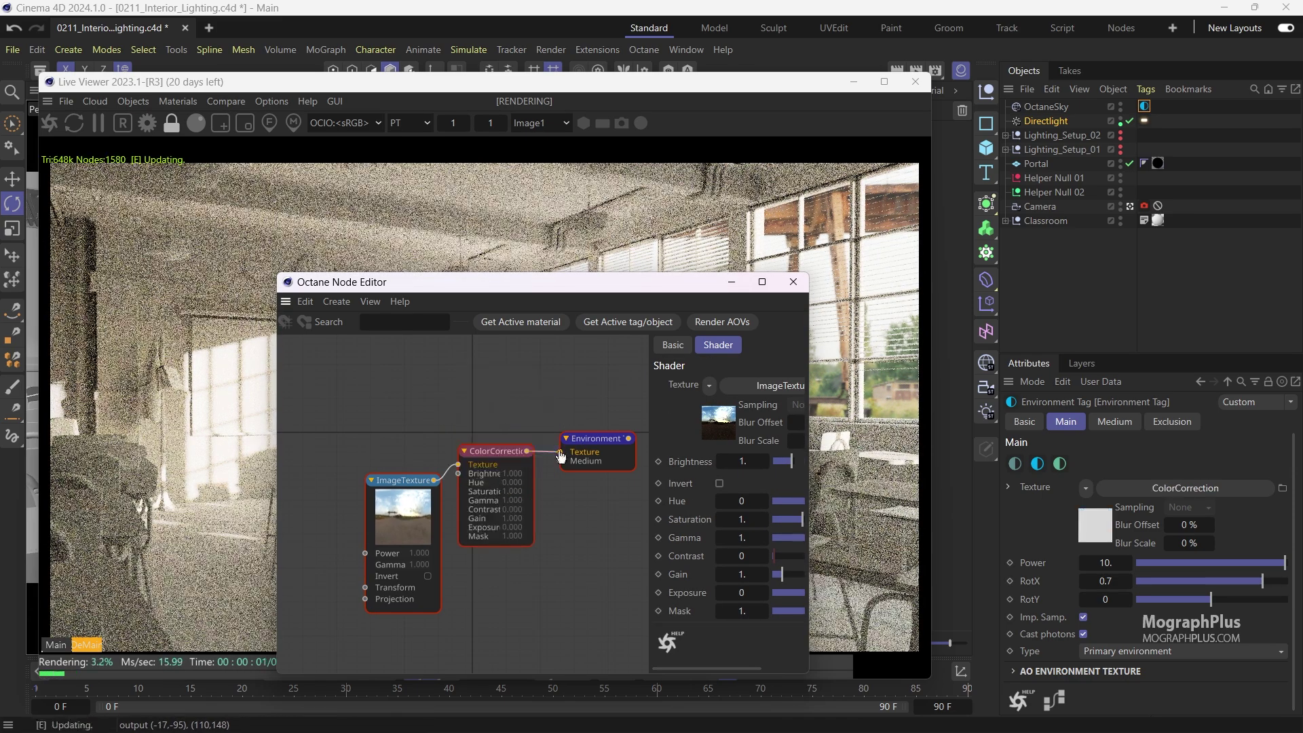
Step: Rearrange the Node Editor and render preview windows and widen the node settings area
left_click_drag(452, 81, 740, 330)
left_click_drag(738, 281, 475, 195)
left_click_drag(388, 329, 296, 328)
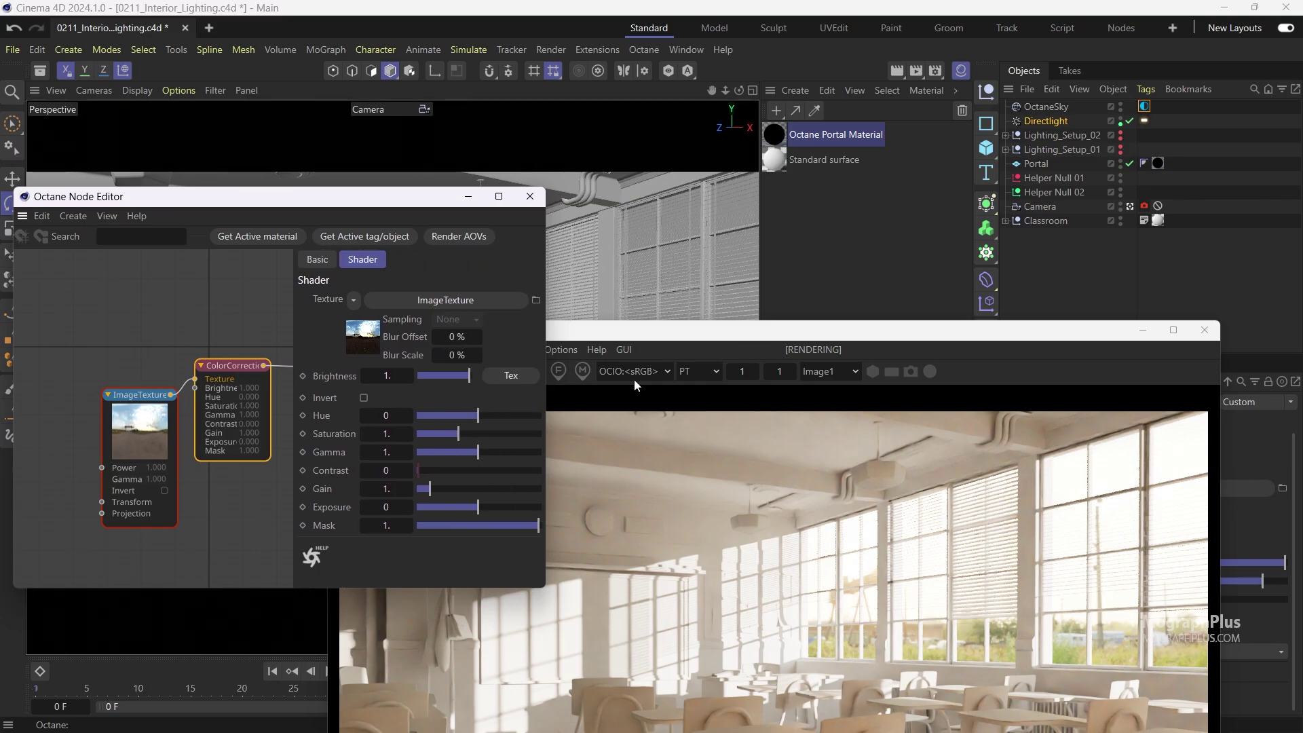
left_click_drag(699, 336, 845, 87)
left_click_drag(402, 201, 343, 194)
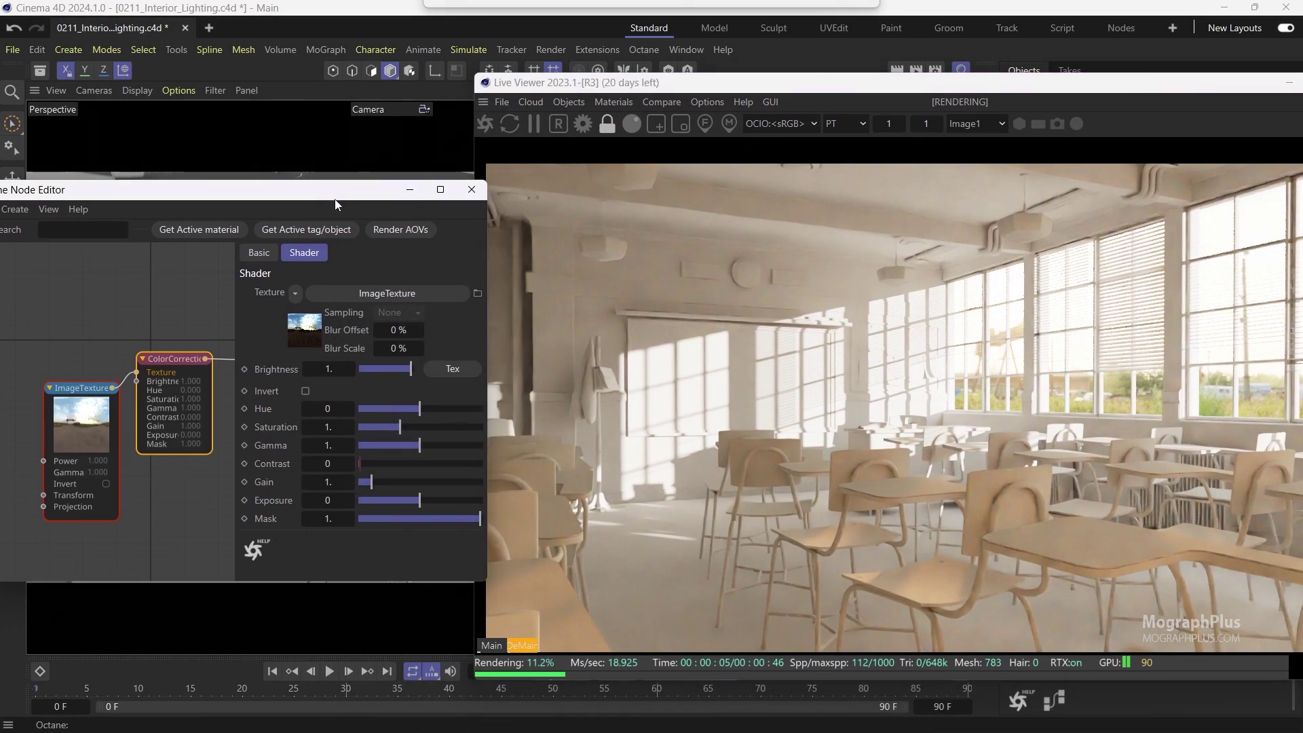
Step: Try Saturation 0 and about 1.6, then set the colour correction Saturation to 1
left_click_drag(370, 426, 332, 425)
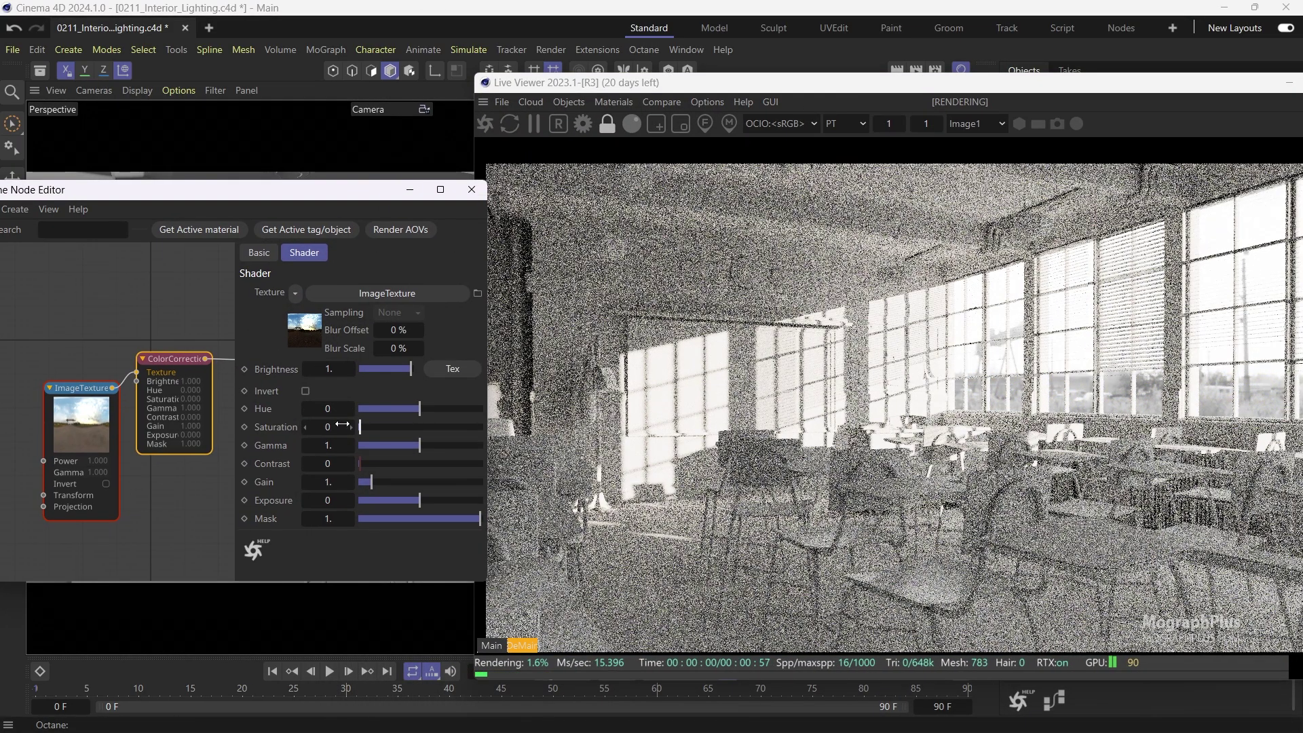
left_click_drag(391, 421, 359, 438)
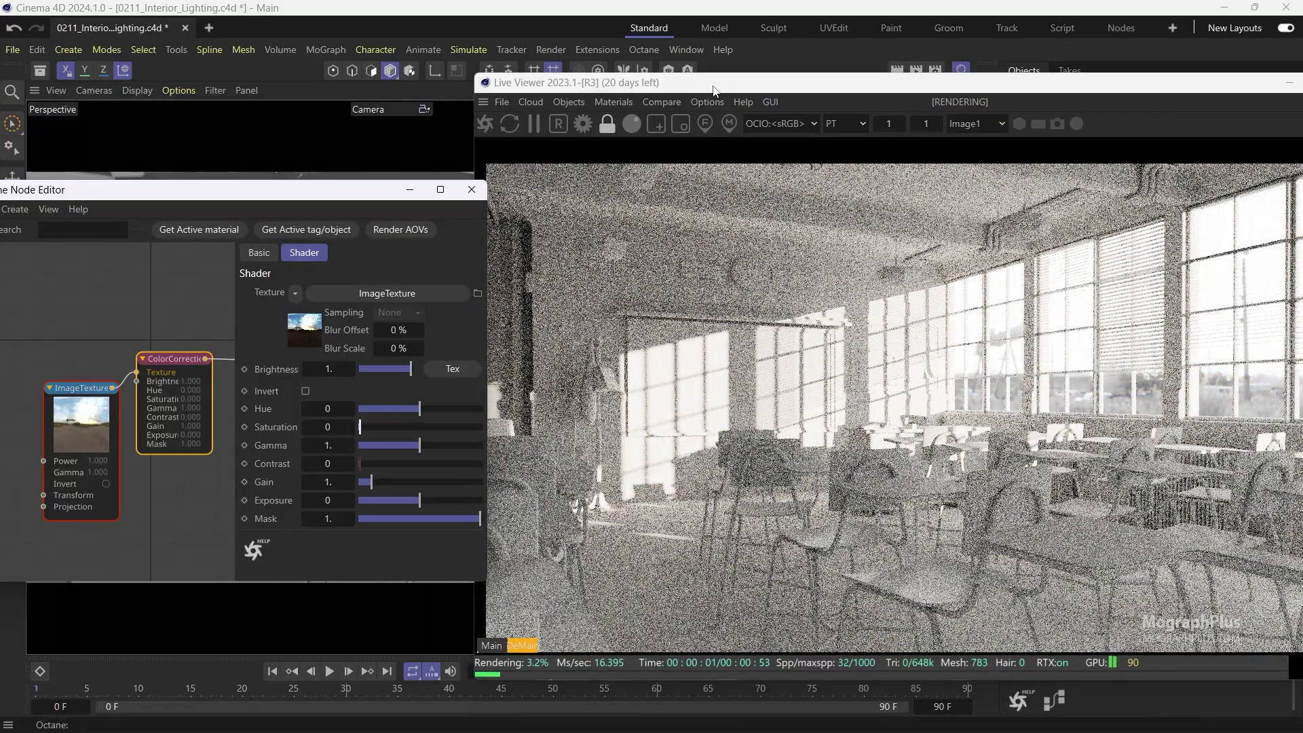
left_click_drag(712, 84, 600, 79)
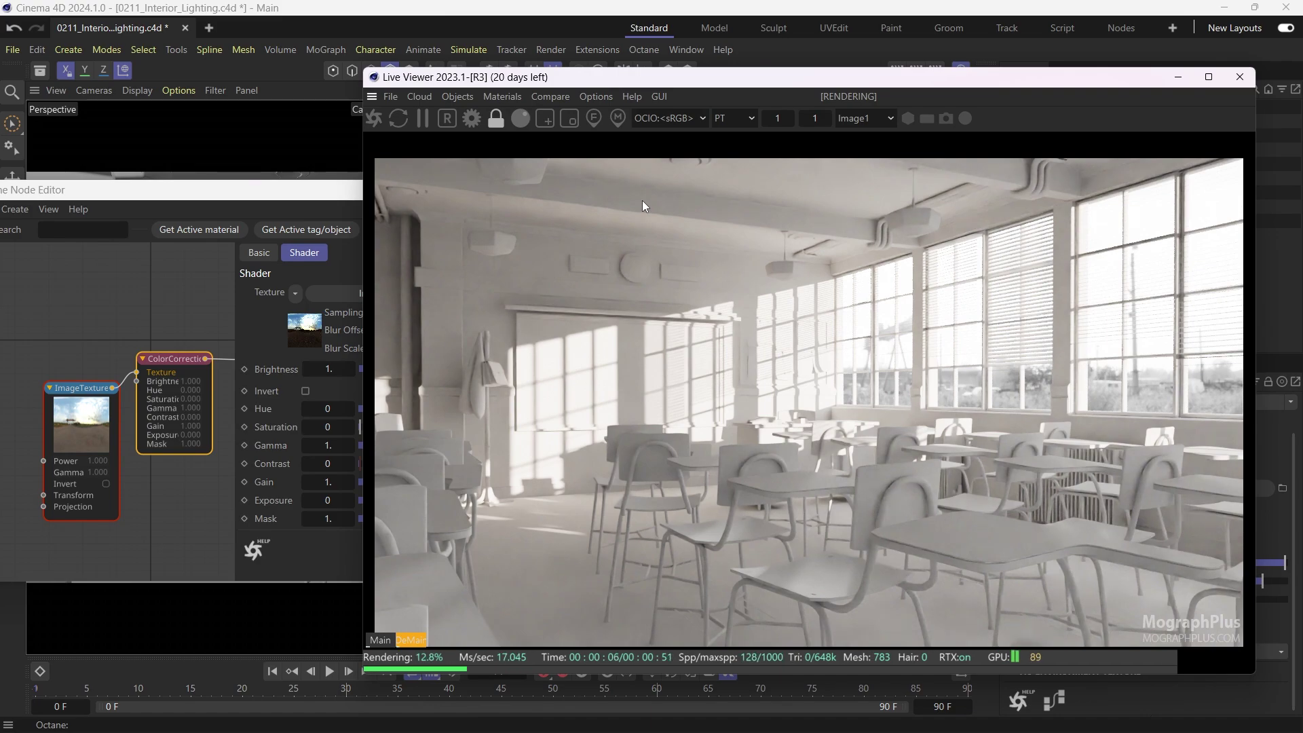
left_click(266, 426)
double_click(327, 426)
type("1")
key("Return")
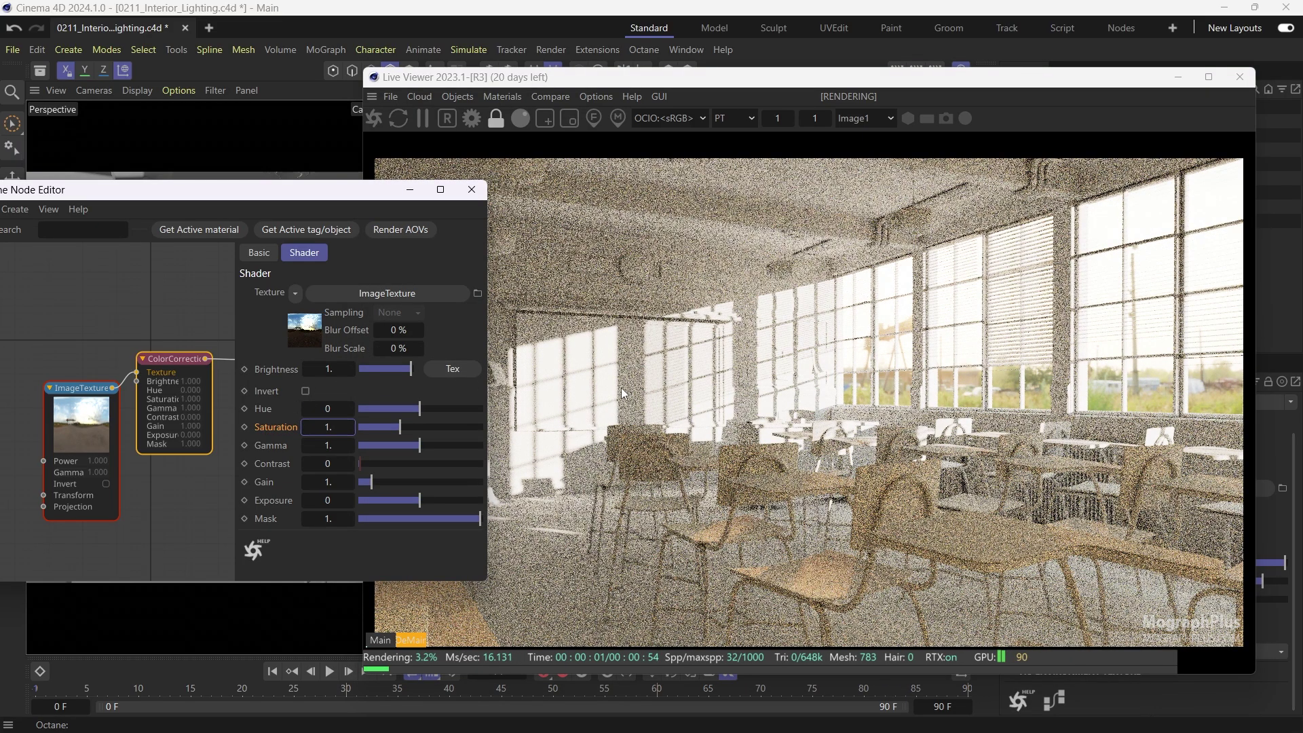
scroll(114, 329, "down", 4)
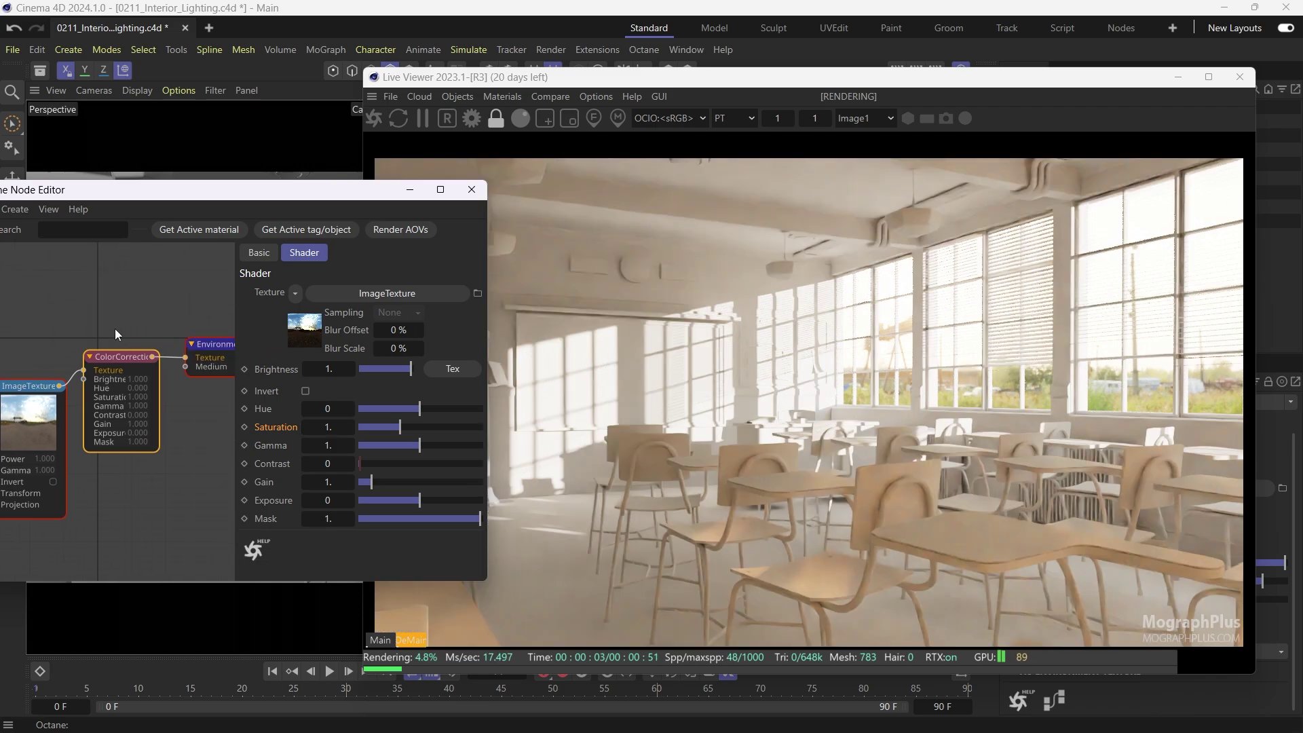
Step: Group OctaneSky and the Directlight into a null named Lighting_Setup_03 and toggle the Directlight
left_click(484, 188)
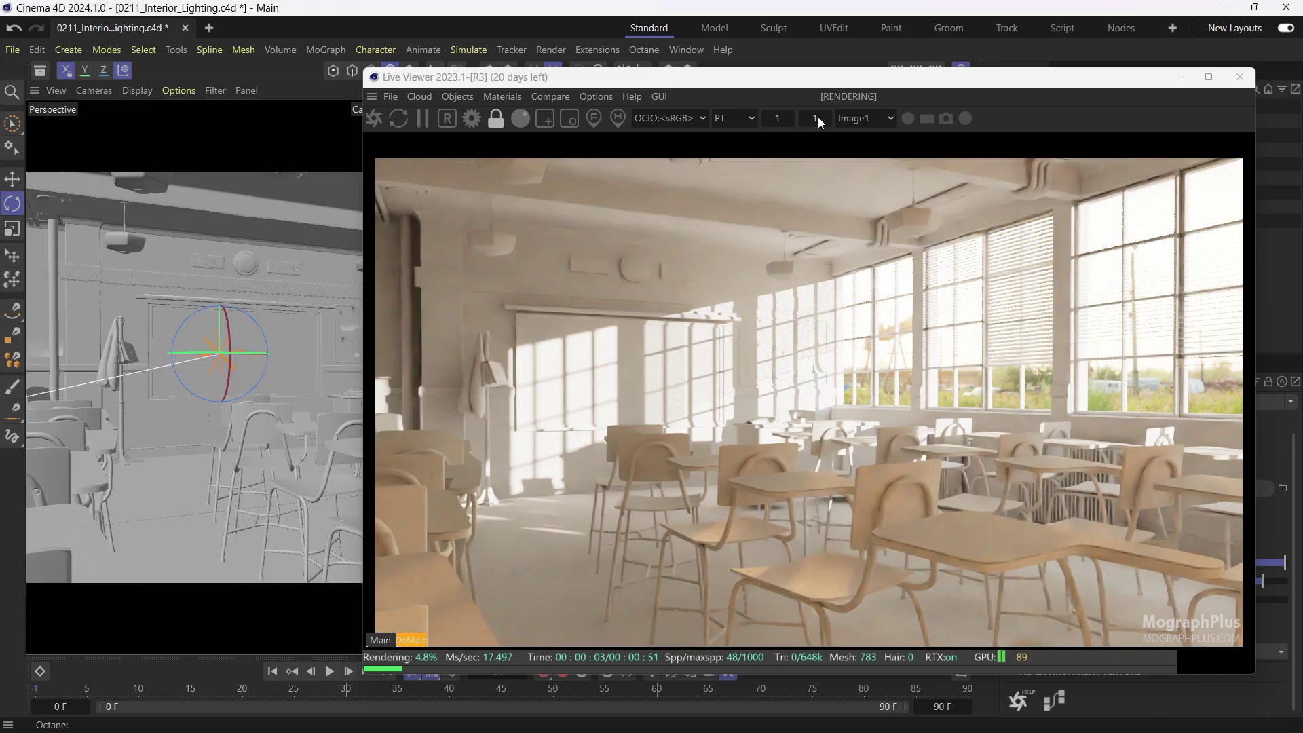
left_click_drag(902, 81, 592, 80)
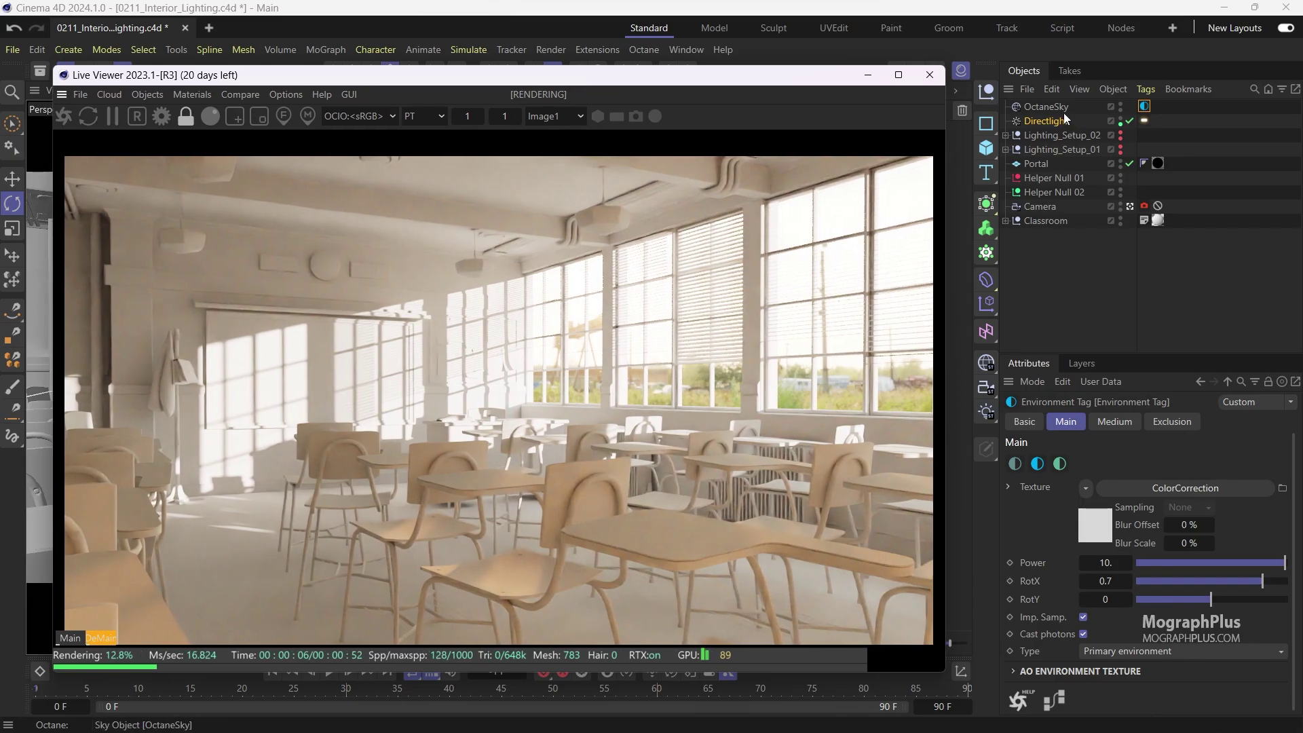
left_click(1052, 106, "ctrl")
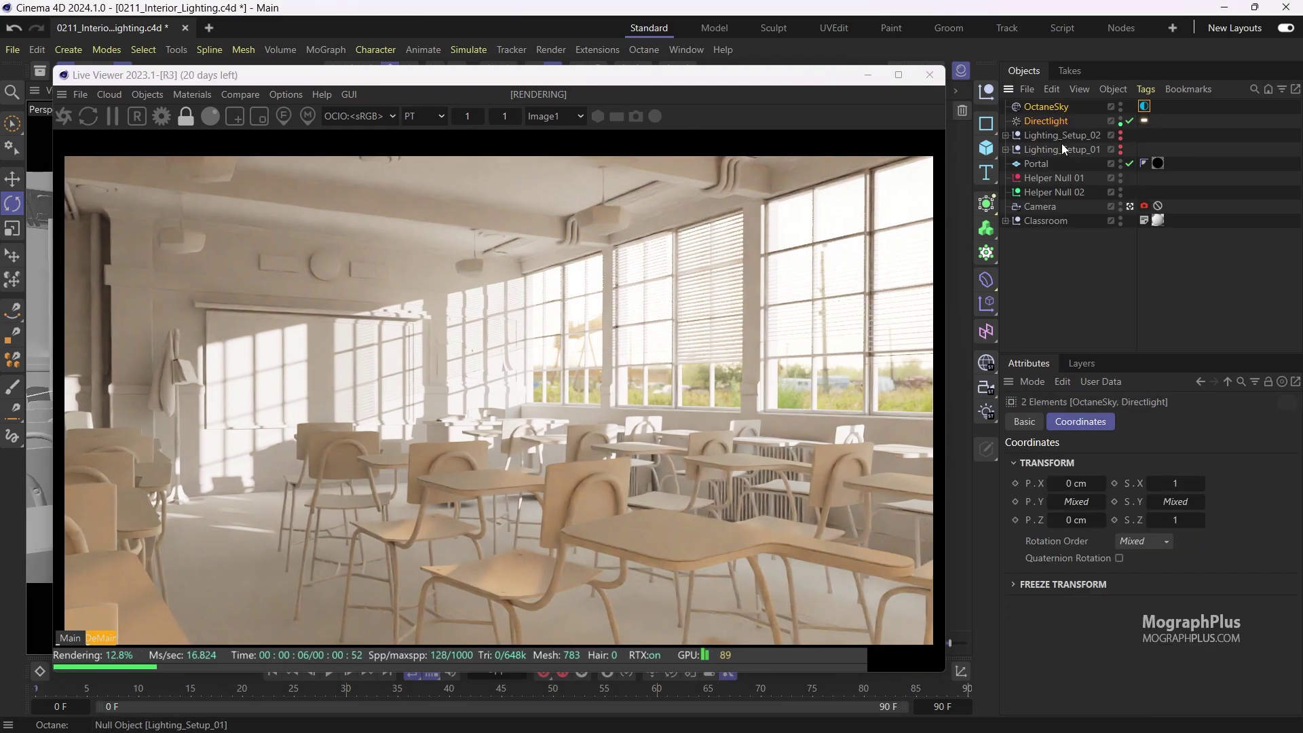
key("alt+g")
double_click(1040, 108)
type("Lighting_Setup_0")
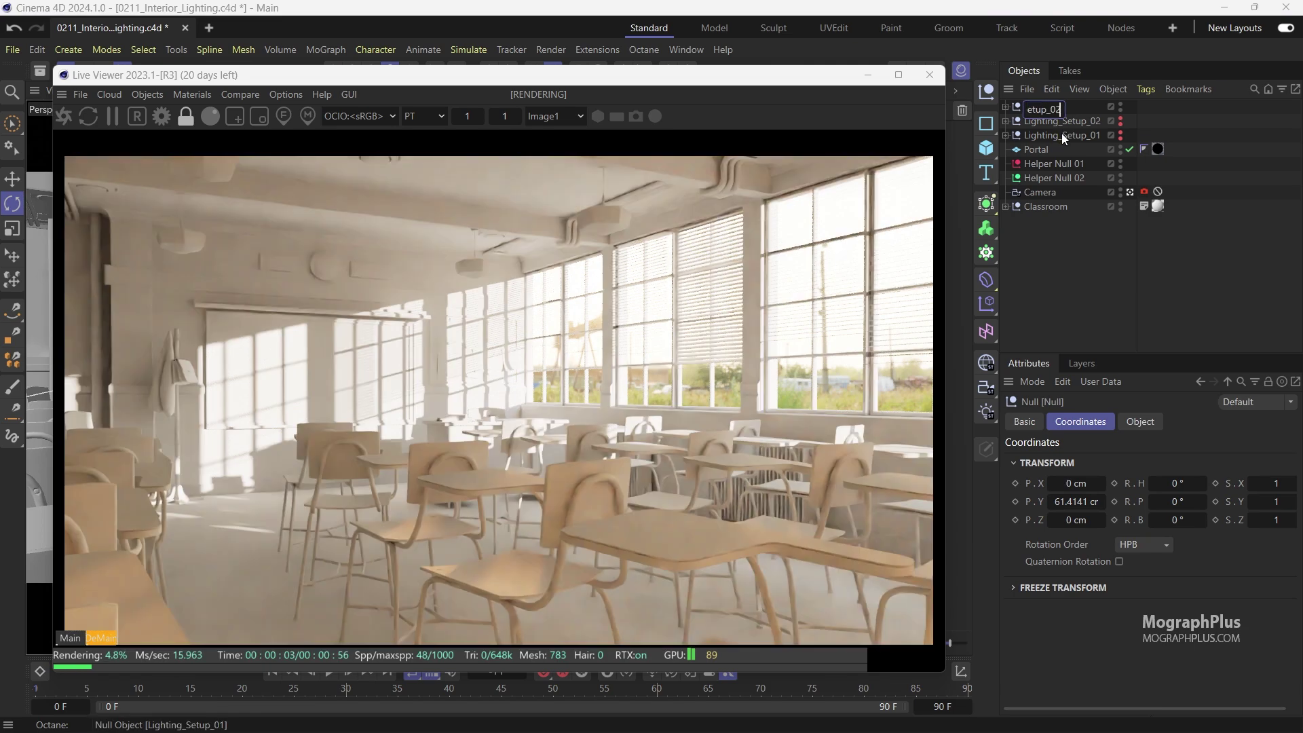
type("3")
key("Return")
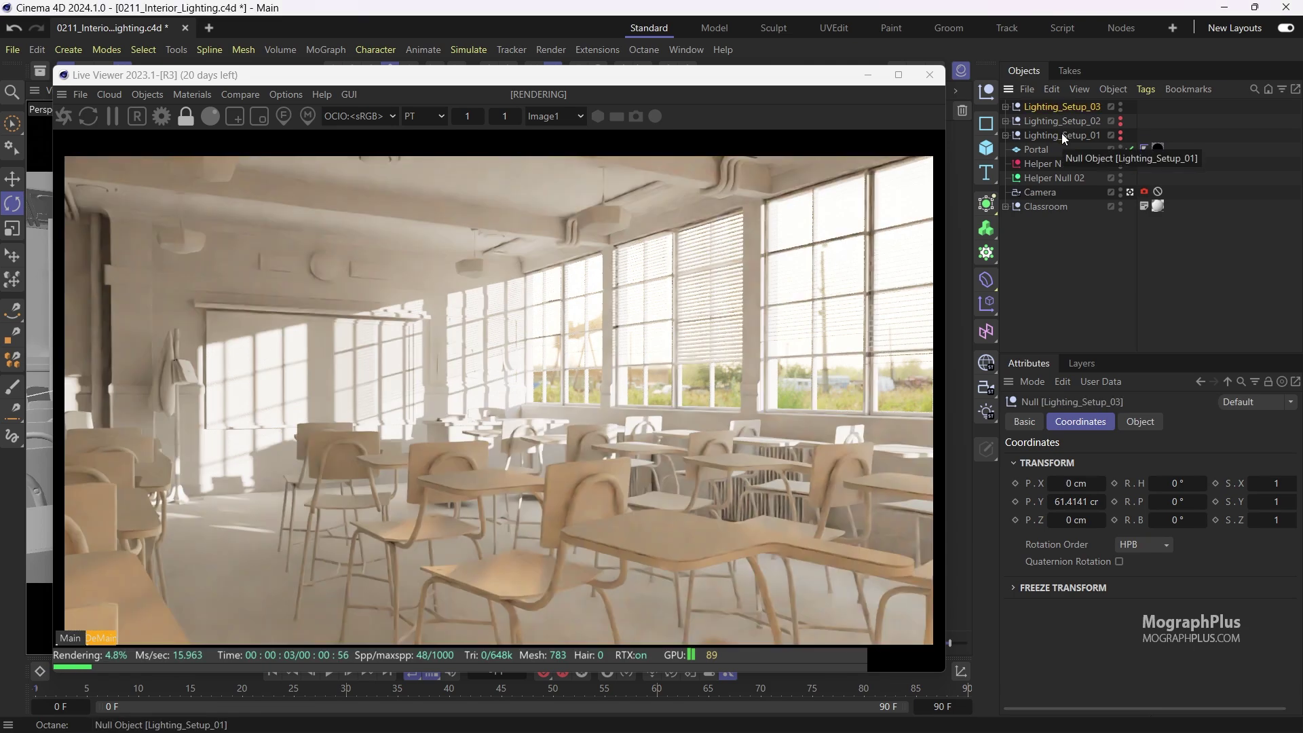
left_click(1005, 107)
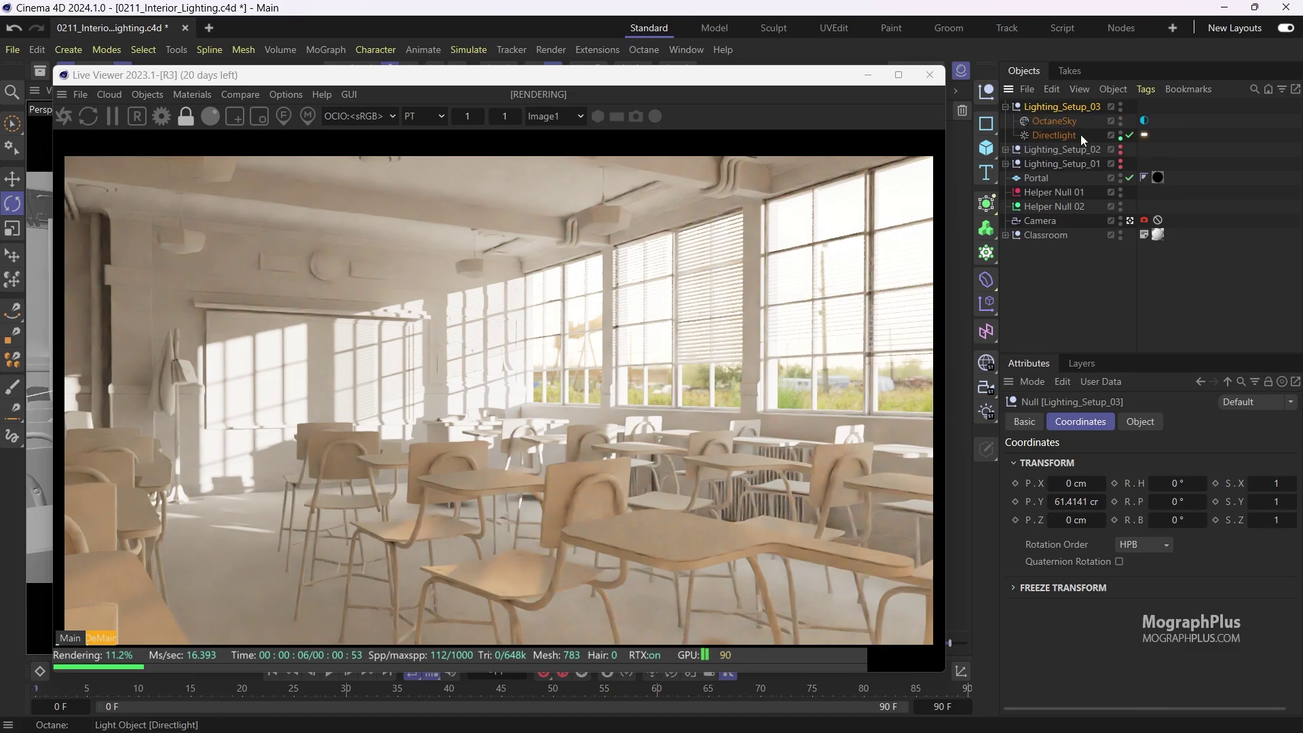
left_click(1121, 139)
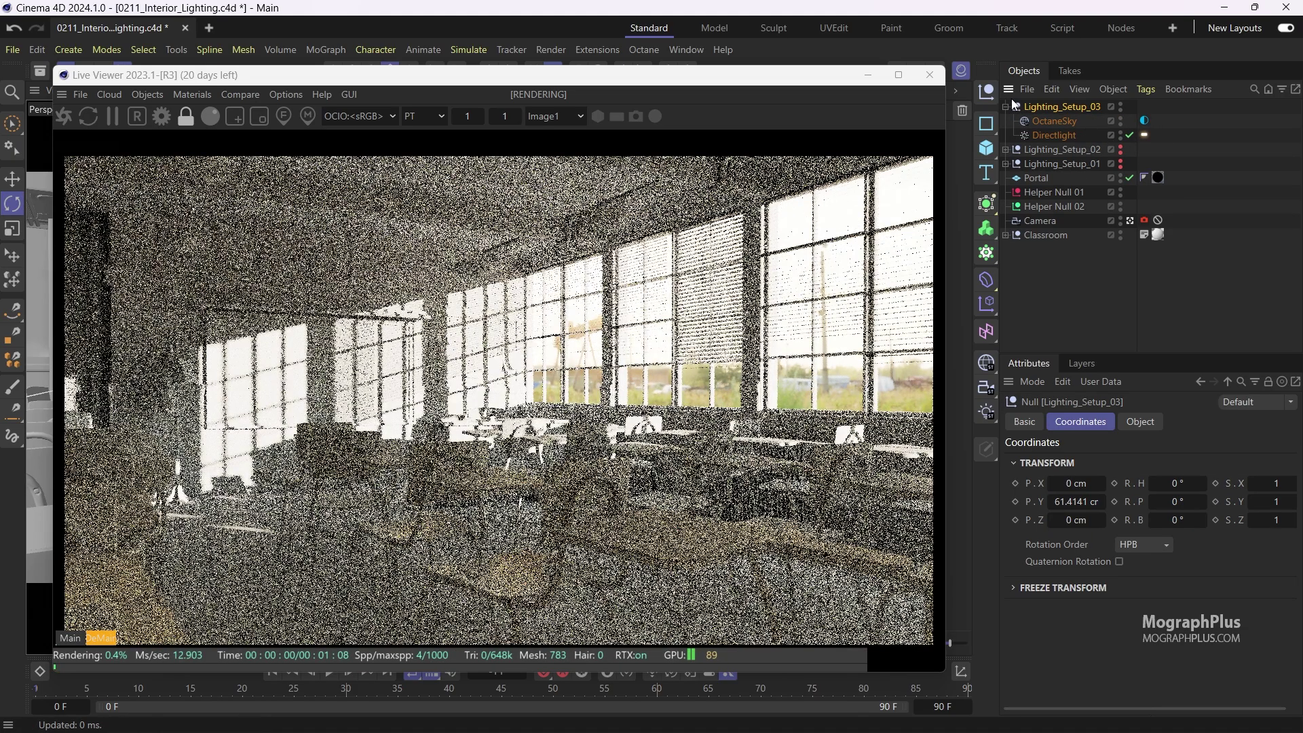
left_click(1005, 107)
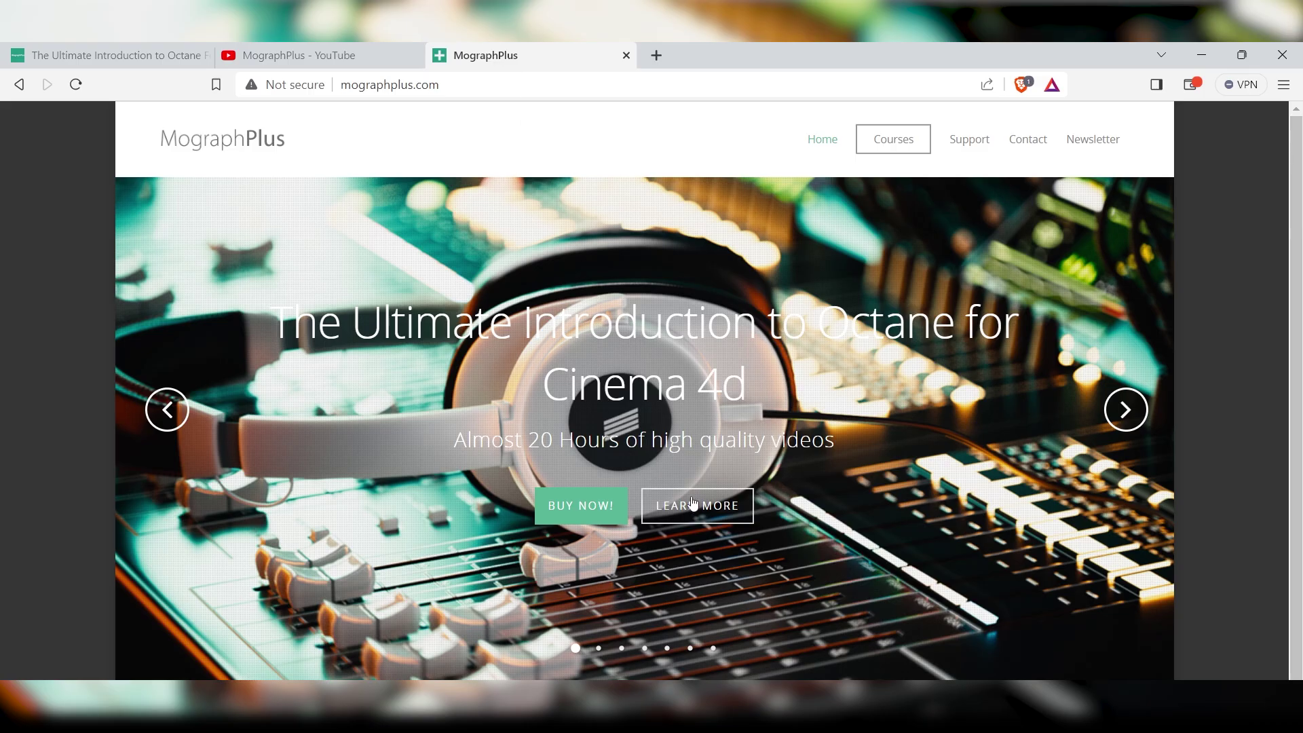
Step: Advance the course carousel three slides, past Interior Visualization, to the V-Ray for Cinema 4d course
left_click(1131, 426)
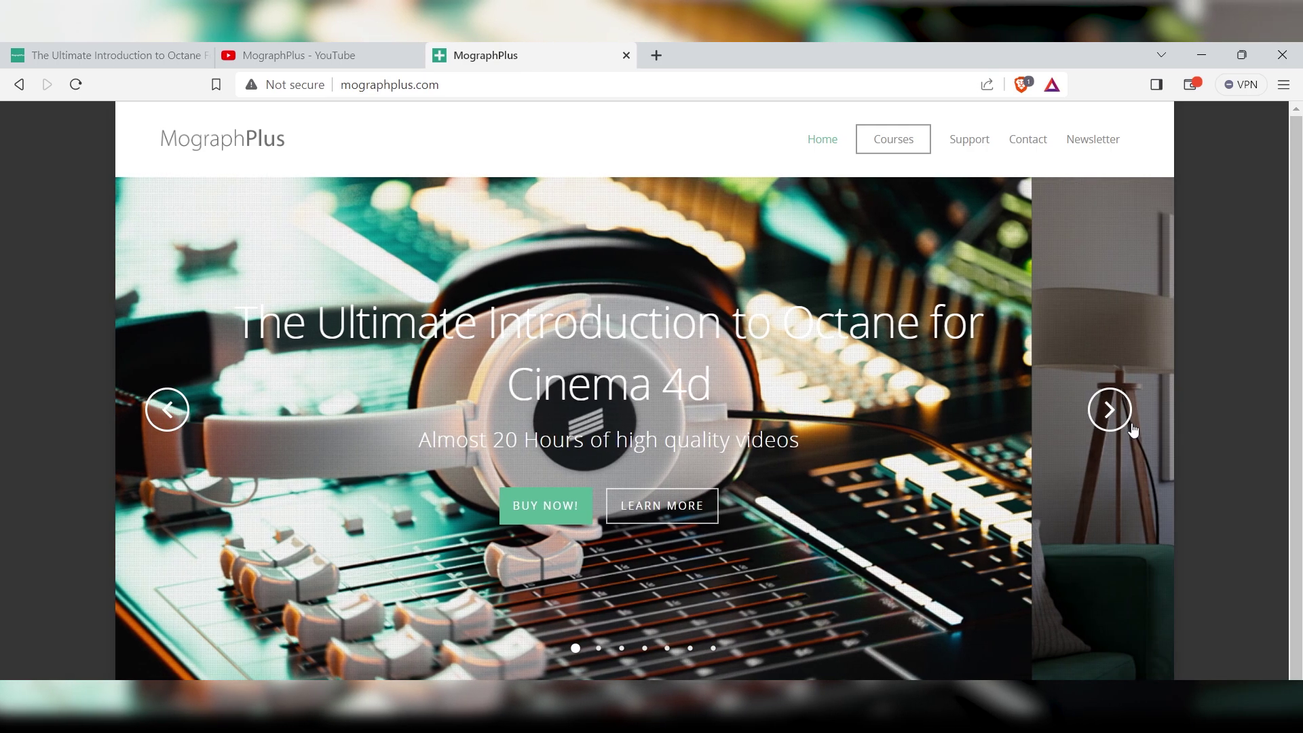
left_click(1132, 429)
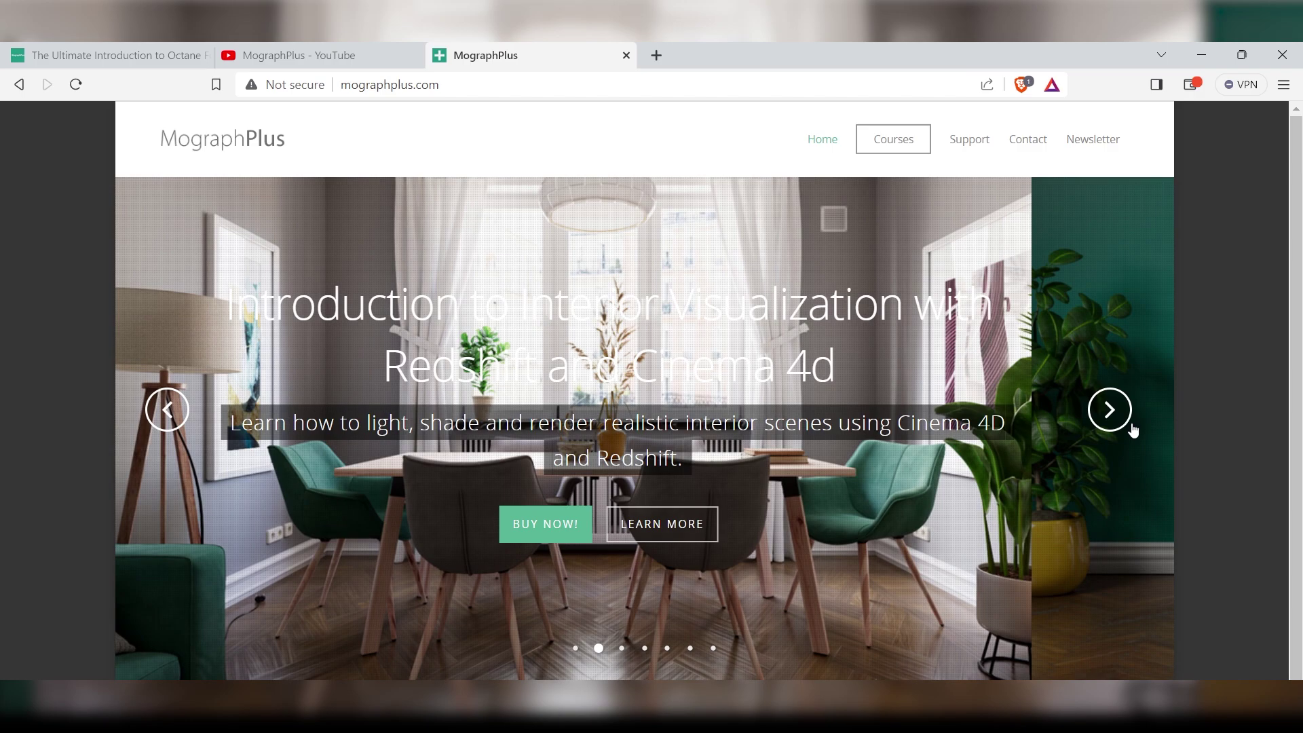
left_click(1132, 429)
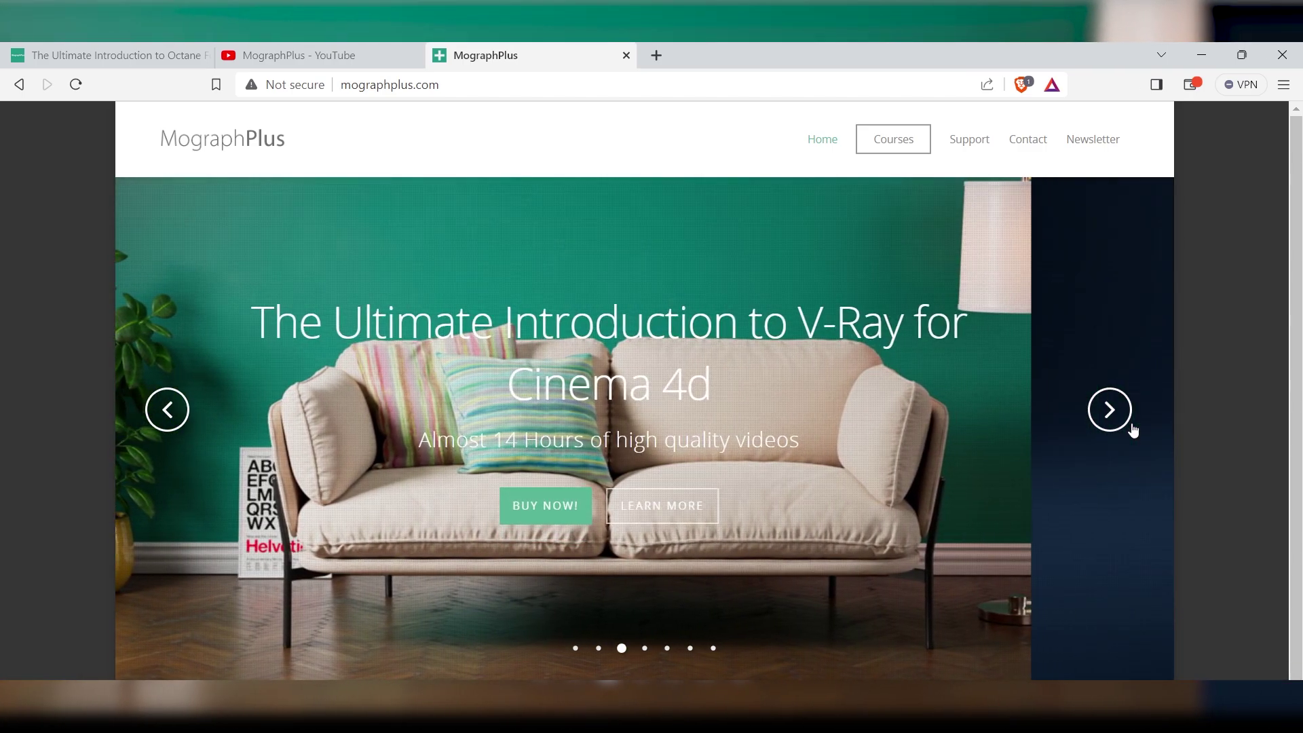